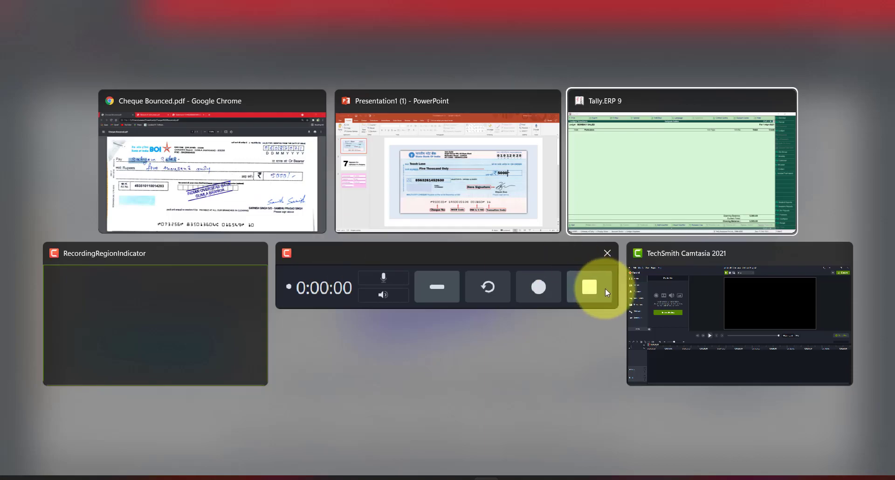
- Display the ledger vouchers of BOMBAY SALES from the account books and check its balance
key(Escape)
key(Escape)
key(Escape)
key(Escape)
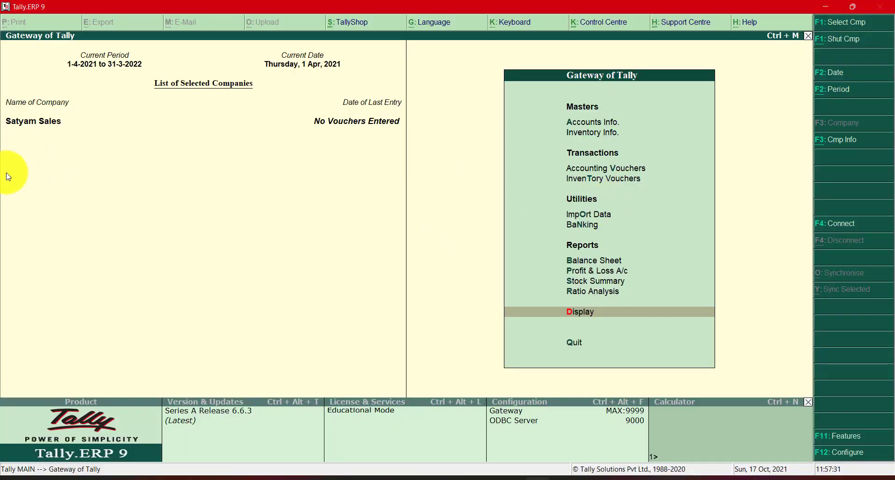
click(598, 306)
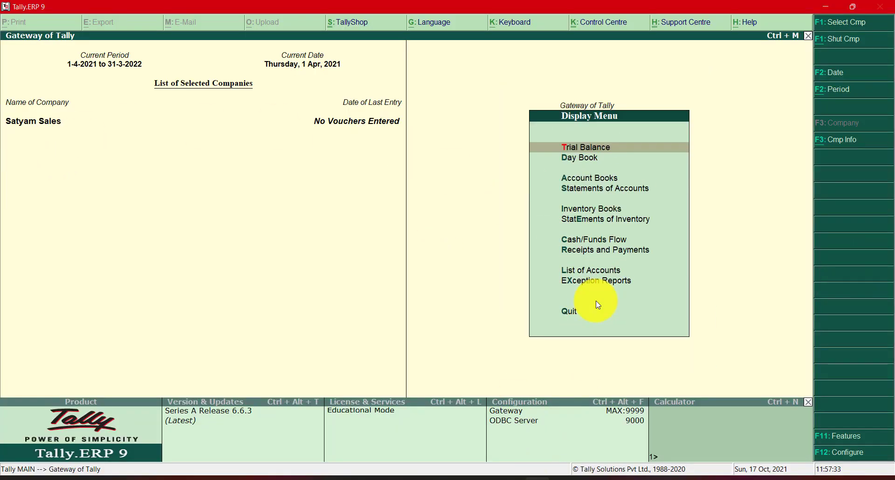
text(alBOM)
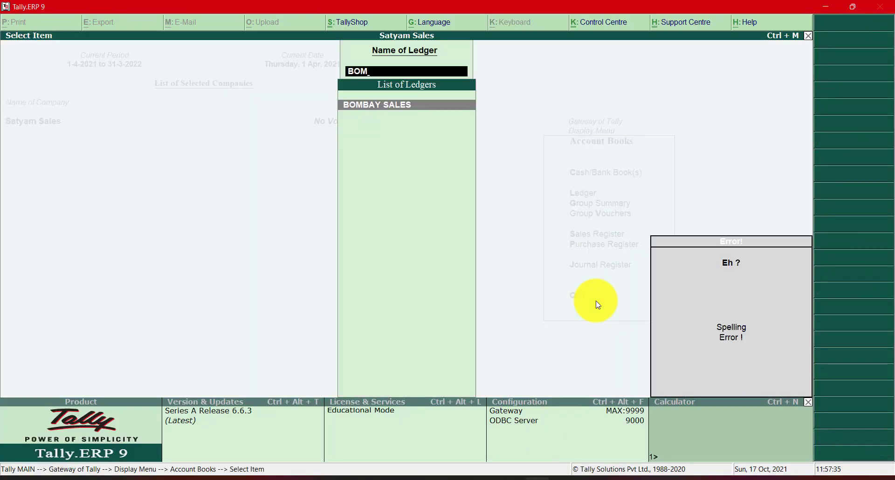
key(Return)
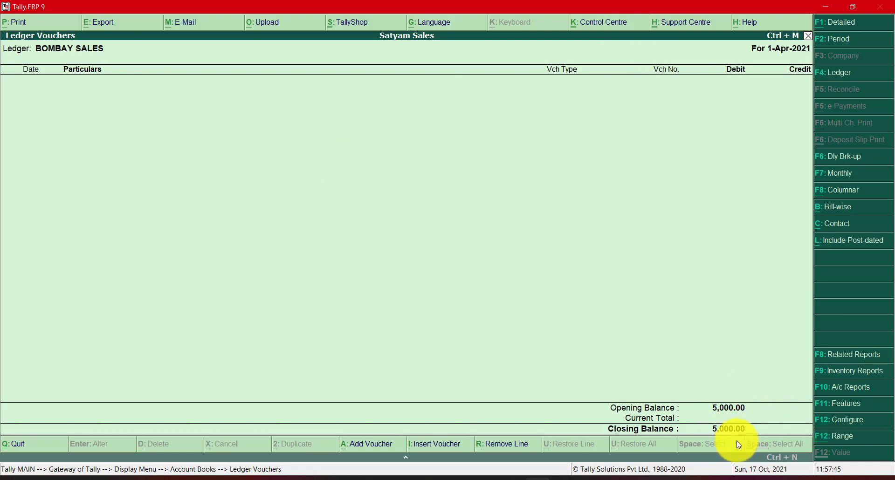
key(Escape)
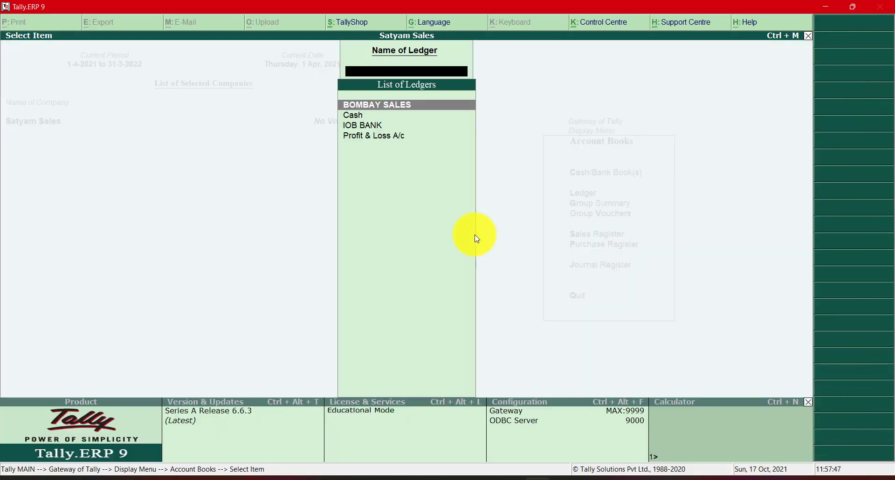
- View the sample cheque slide in PowerPoint, and switch to the Cheque Bounced.pdf document in Chrome
key(alt+Tab)
key(alt+Tab)
key(alt+Tab)
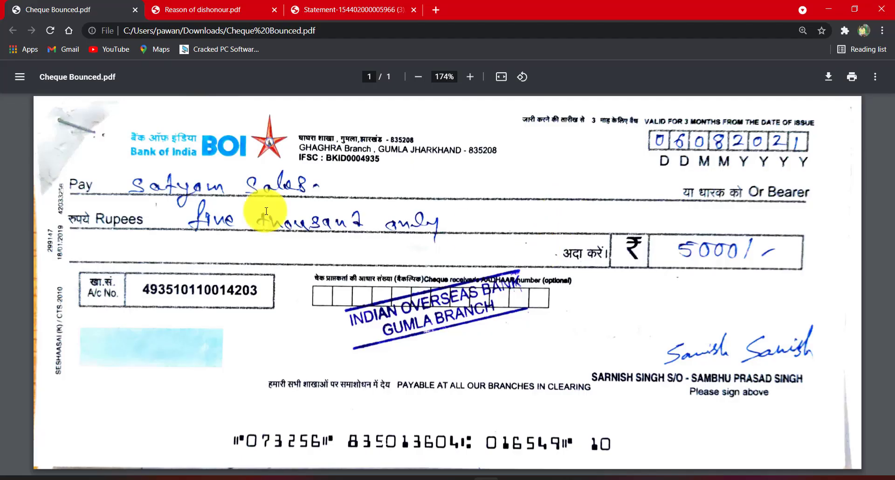
key(alt+Tab)
key(alt+Tab)
key(alt+Tab)
key(alt+Tab)
key(alt+Tab)
key(alt+Tab)
key(alt+Tab)
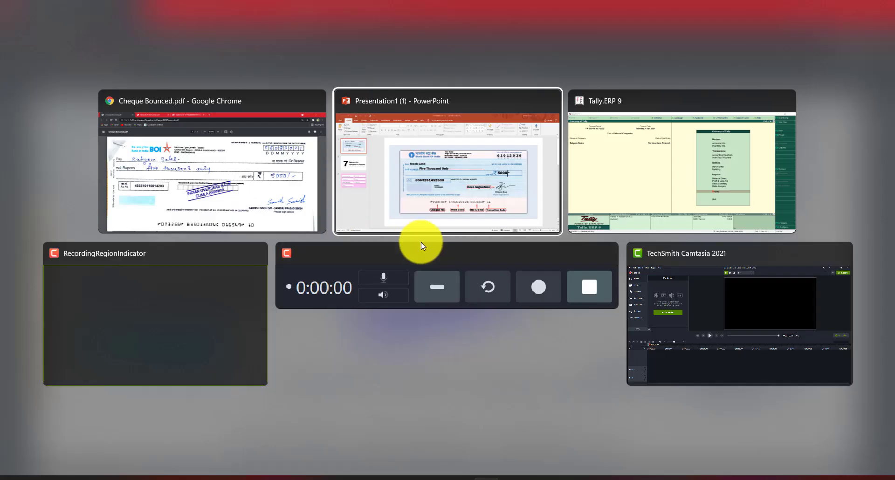
click(480, 223)
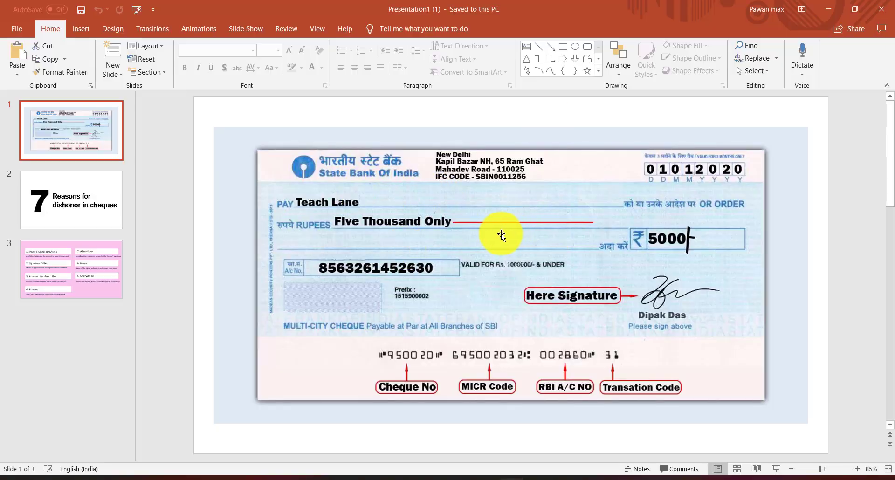
key(alt+Tab)
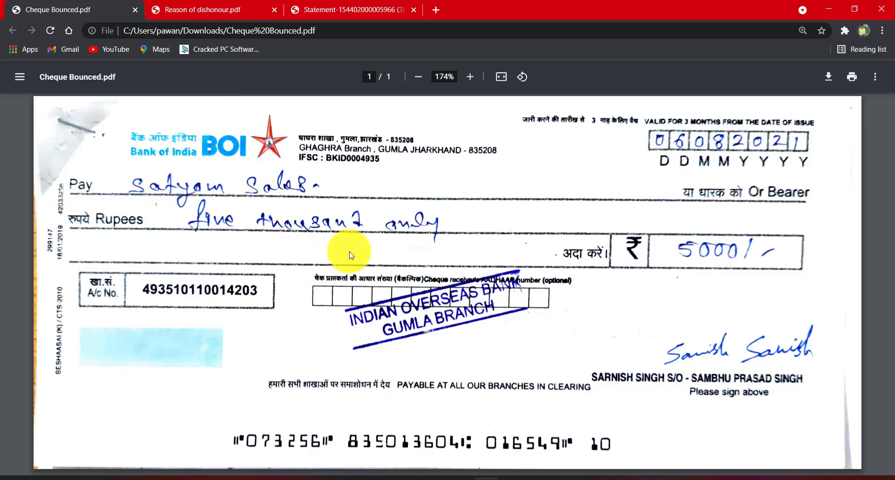
key(alt+Tab)
key(alt+Tab)
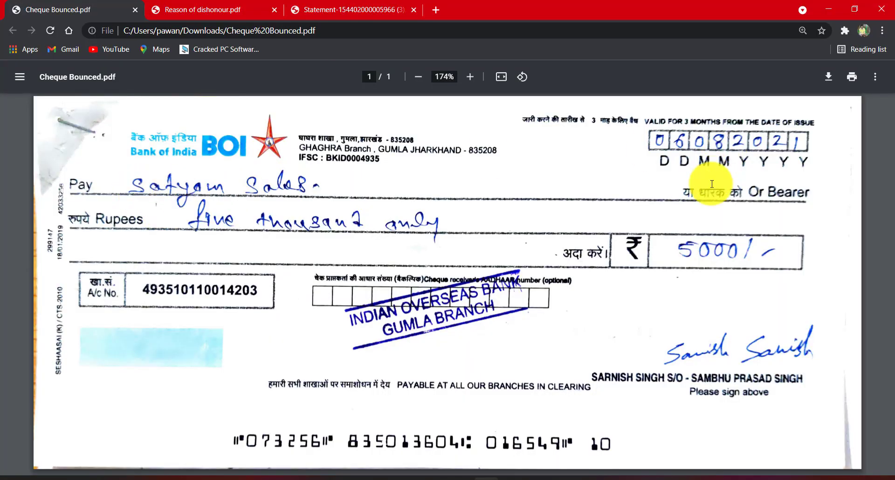
- Examine the cheque's date, payee name, and amount in words and figures
drag(677, 251, 801, 250)
click(797, 346)
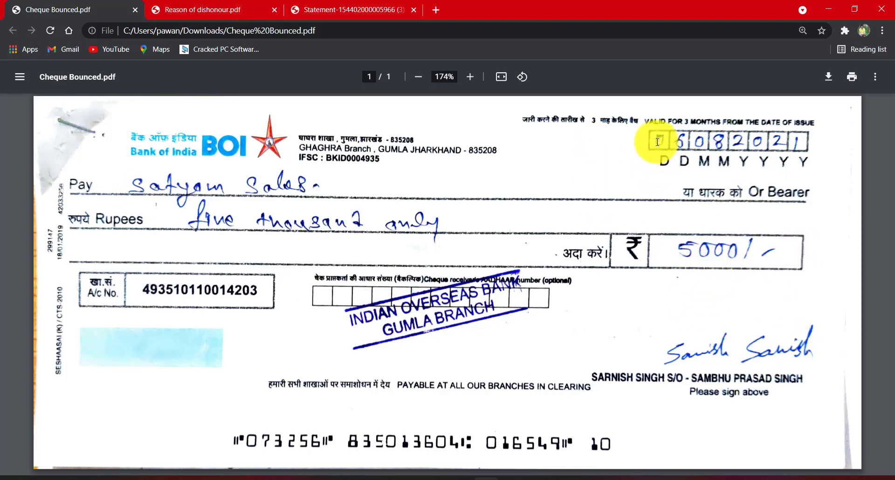
drag(656, 140, 737, 145)
click(737, 145)
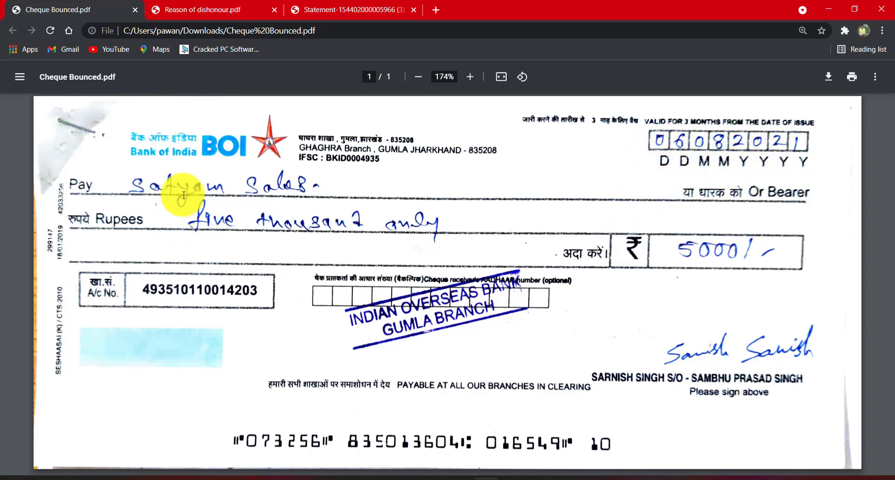
drag(119, 186, 325, 185)
click(322, 183)
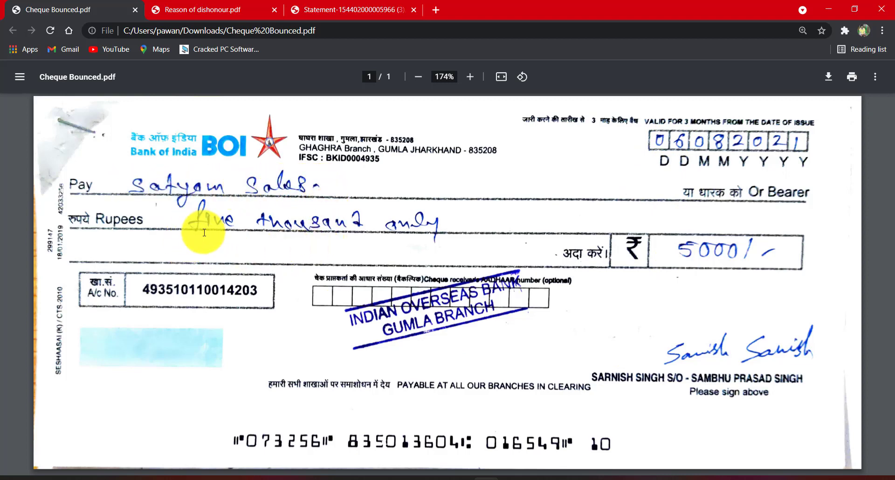
drag(194, 220, 440, 230)
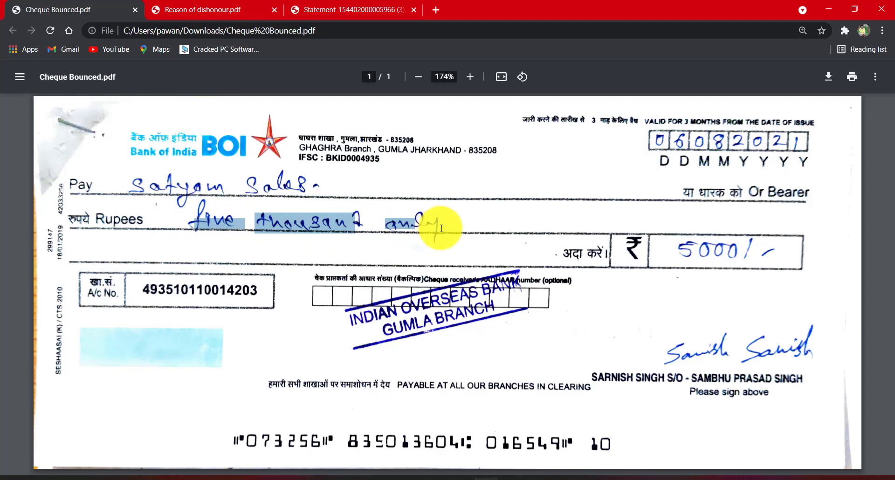
click(584, 254)
drag(671, 250, 749, 251)
click(751, 257)
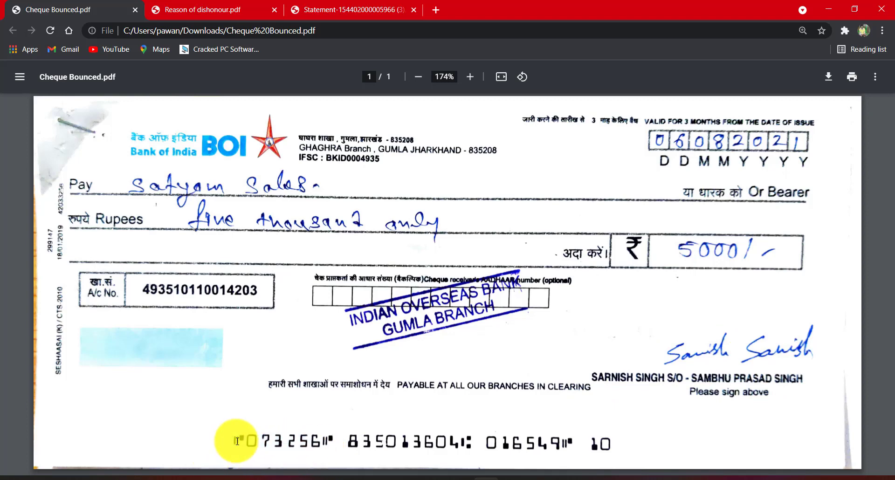
- Examine the account number, issuing branch address and cheque number printed on the cheque
drag(142, 290, 286, 300)
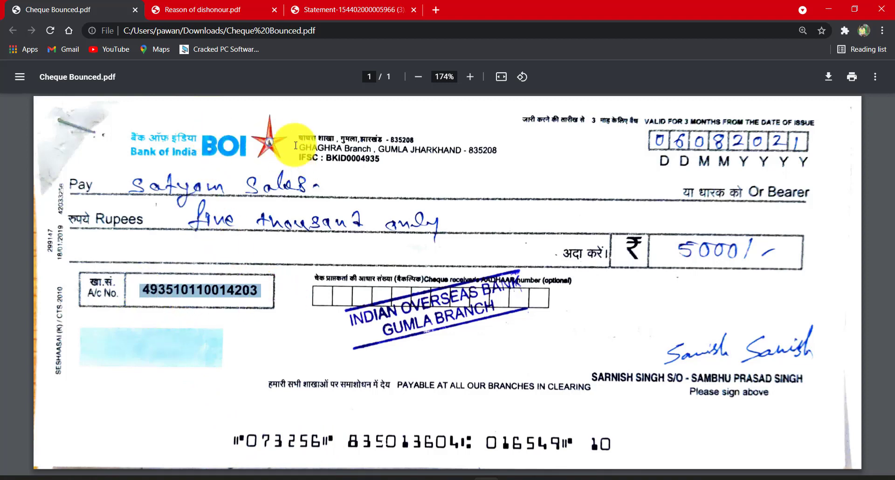
drag(296, 136, 414, 137)
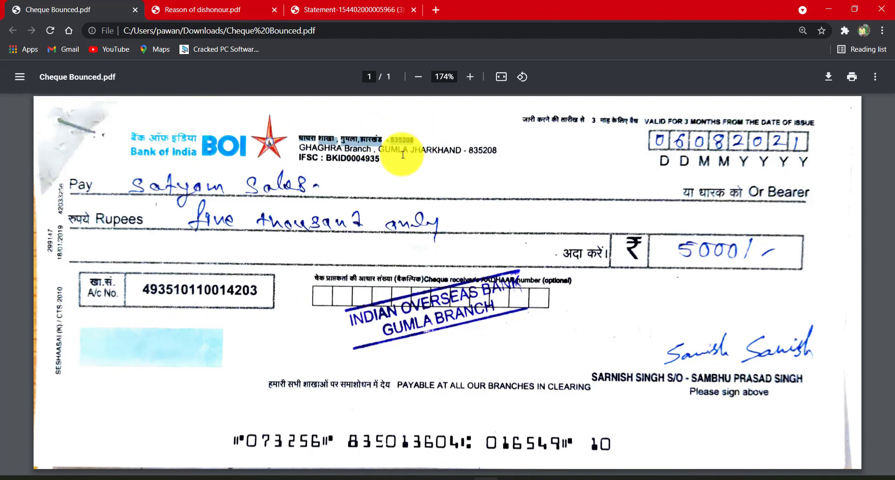
click(468, 160)
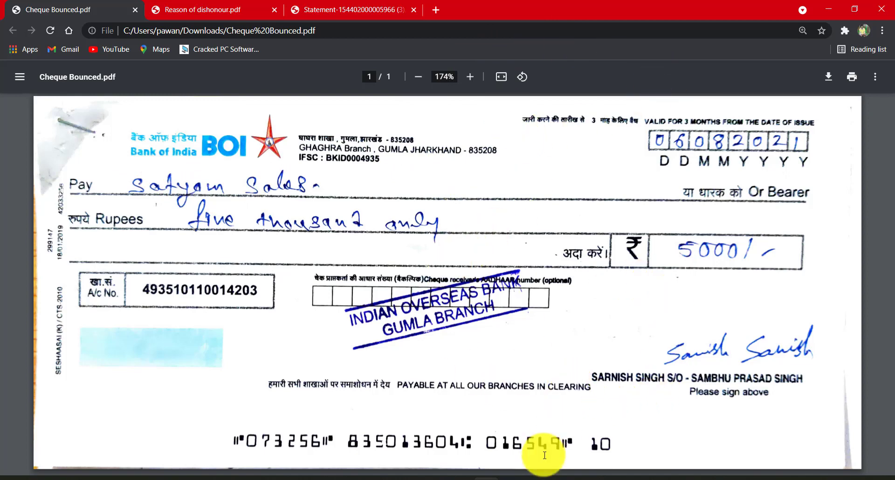
drag(231, 442, 319, 442)
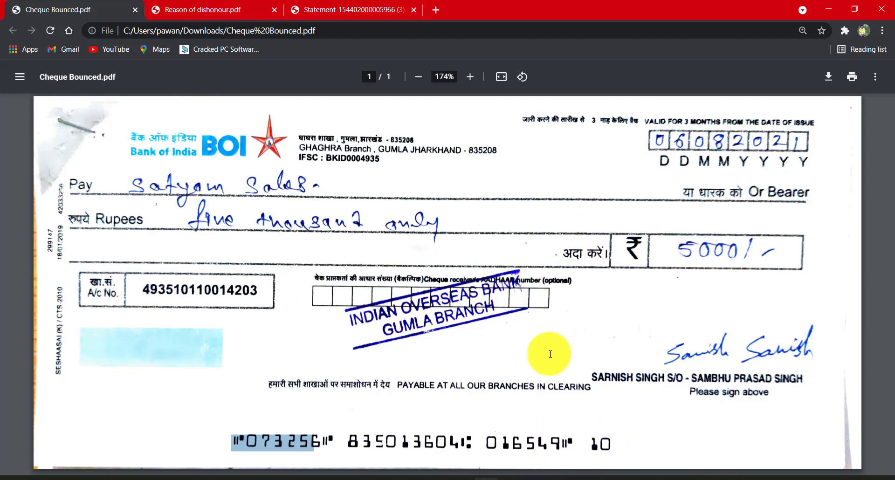
- Switch to Tally.ERP 9 and start a new Receipt voucher under Accounting Vouchers
click(536, 479)
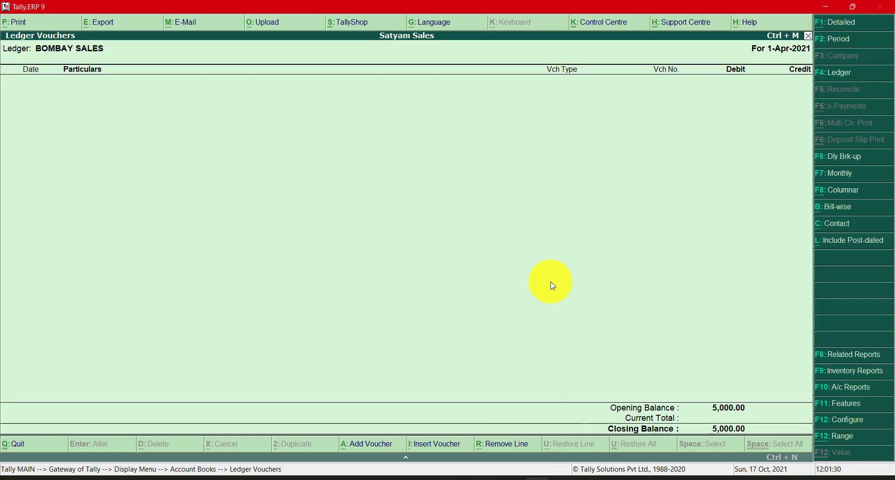
key(Escape)
key(Escape)
key(Escape)
key(Escape)
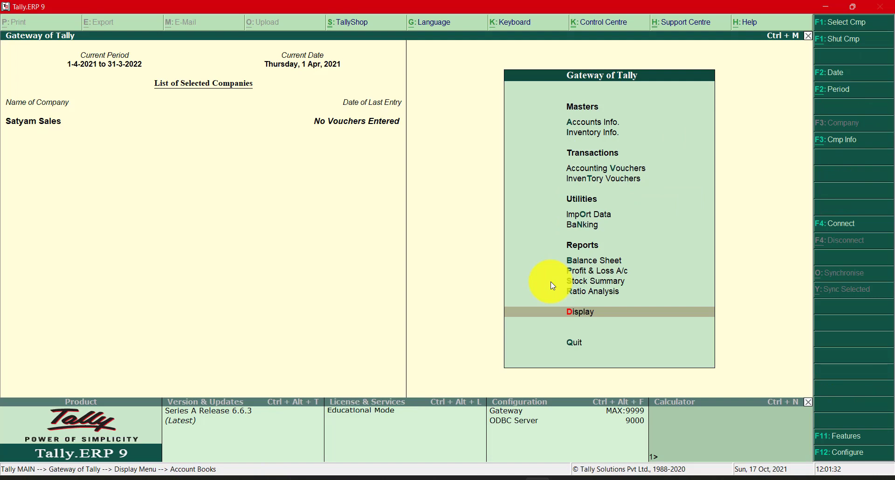
key(Up)
key(Up)
key(Up)
key(Up)
key(Up)
key(Up)
key(Up)
key(Up)
key(Return)
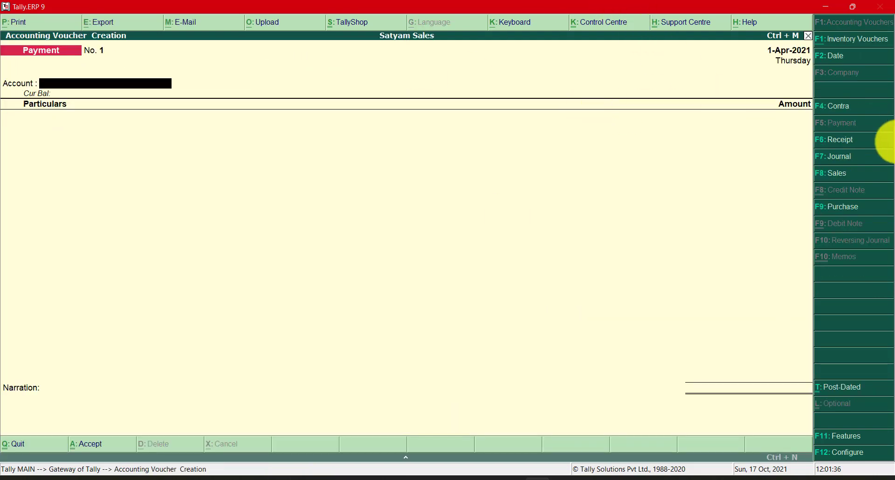
click(834, 141)
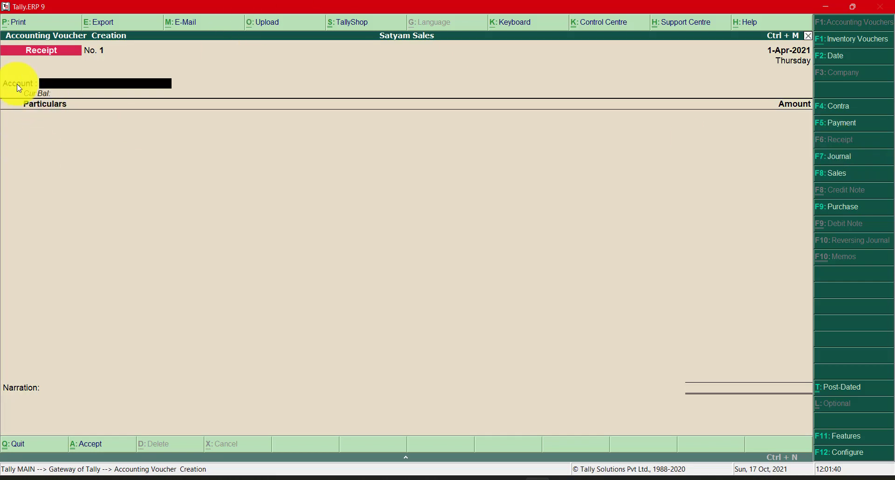
- Configure receipt vouchers with single entry mode set to No and Cr/Dr instead of To/By set to Yes
key(F12)
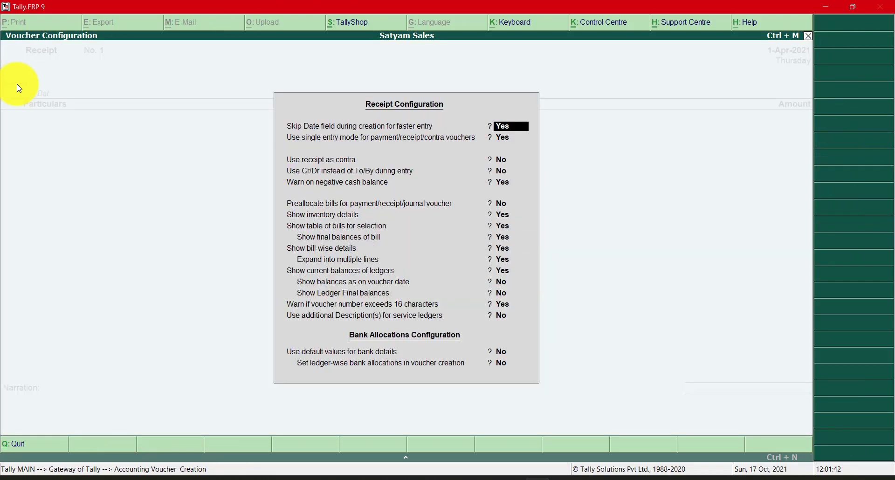
key(Down)
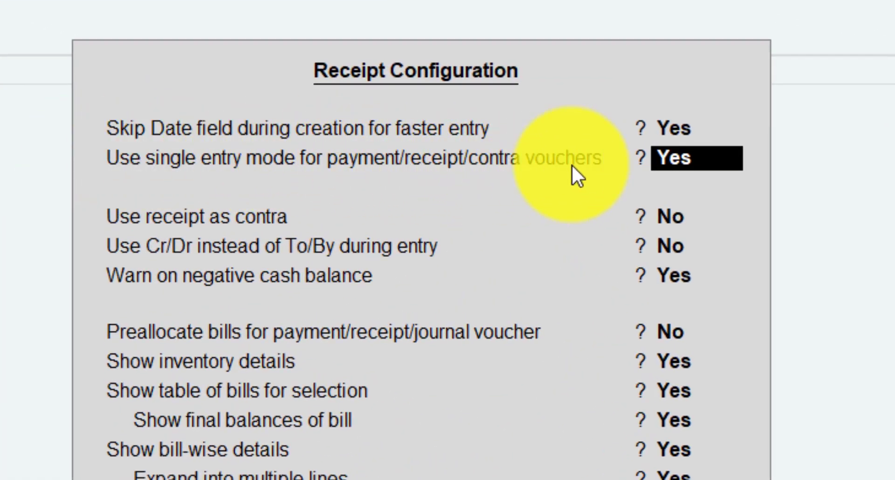
key(n)
key(Return)
key(Return)
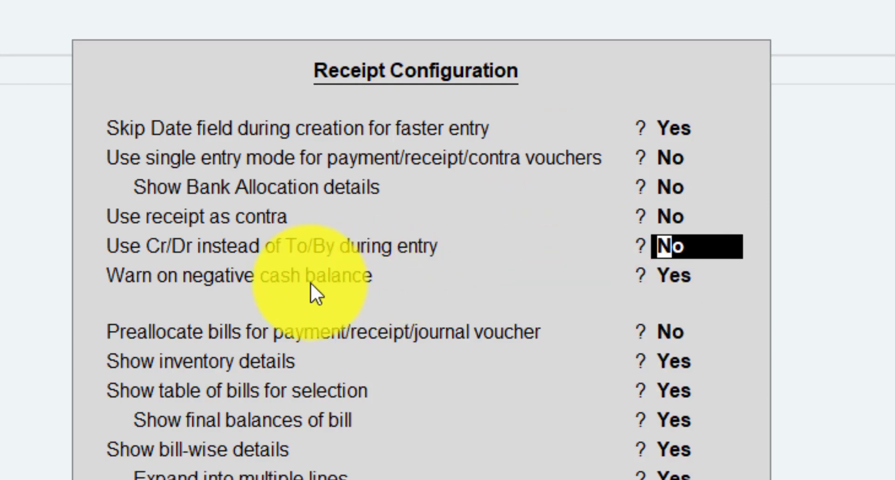
key(y)
key(Return)
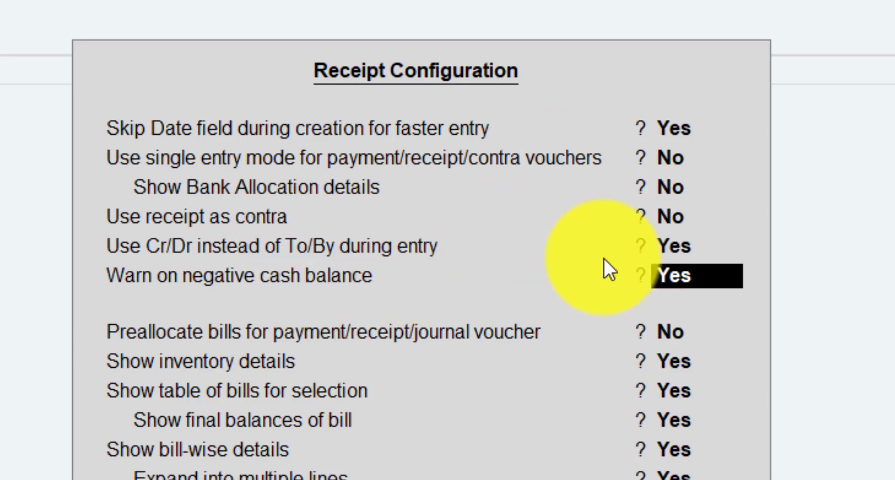
key(ctrl+a)
key(Escape)
key(Return)
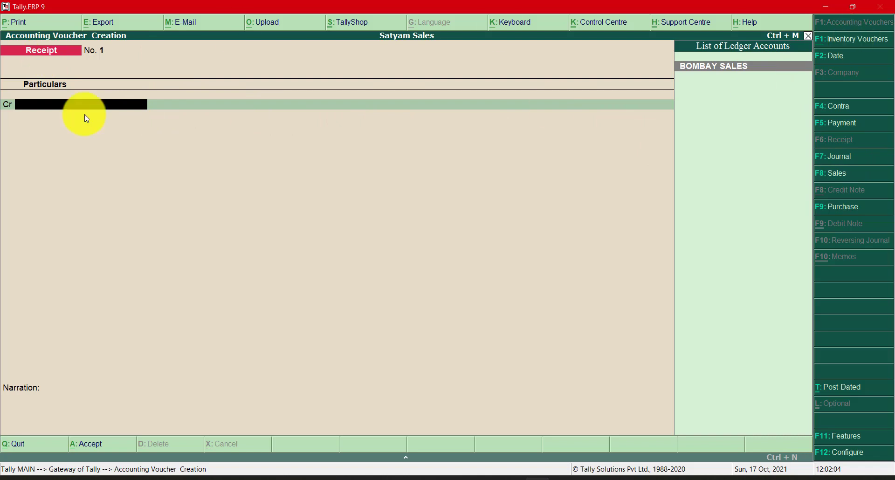
- Credit BOMBAY SALES with 5,000.00 in the receipt voucher, allocating the amount On Account
click(731, 75)
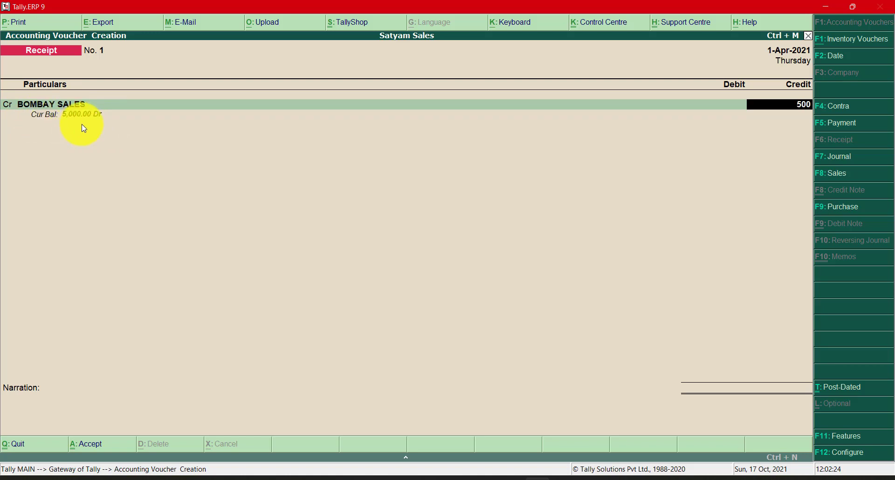
key(Return)
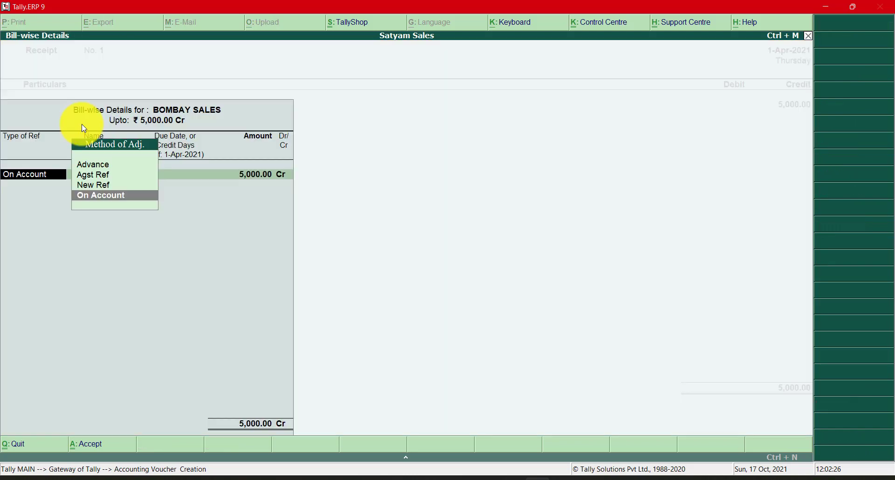
key(Return)
key(Return)
key(Return)
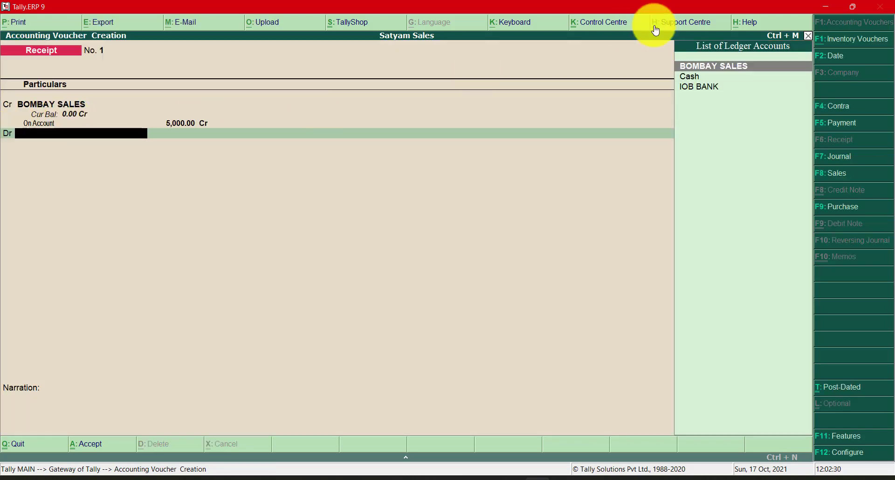
- Choose IOB BANK as the debit ledger of the receipt voucher for 5,000.00
key(Down)
key(Down)
key(Return)
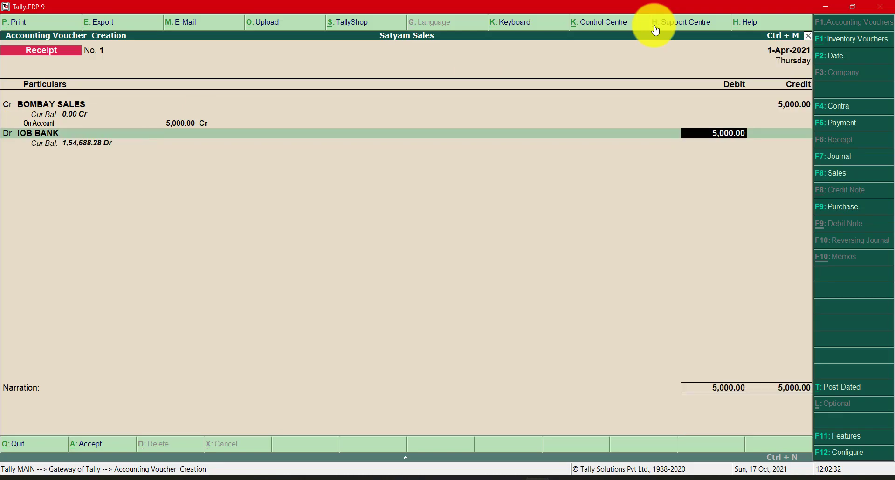
- Switch to Chrome to check the issuing bank on the cheque, and return to Tally.ERP 9
key(alt+Tab)
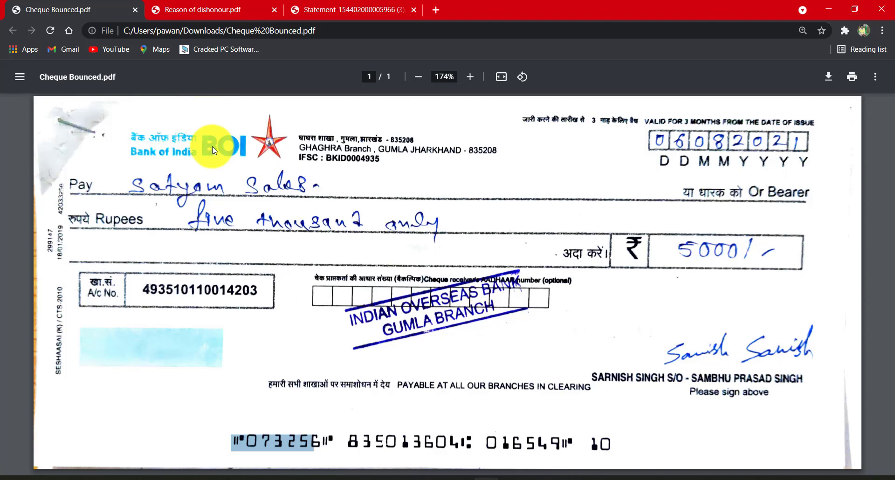
click(266, 227)
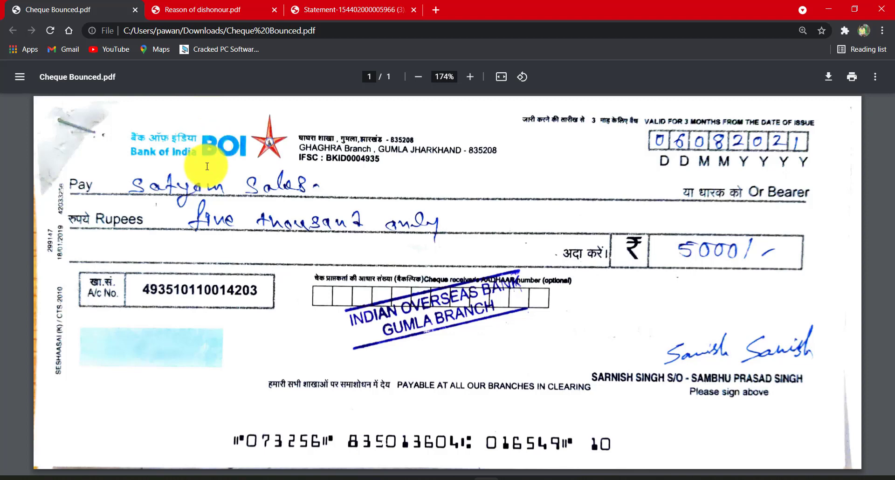
key(alt+Tab)
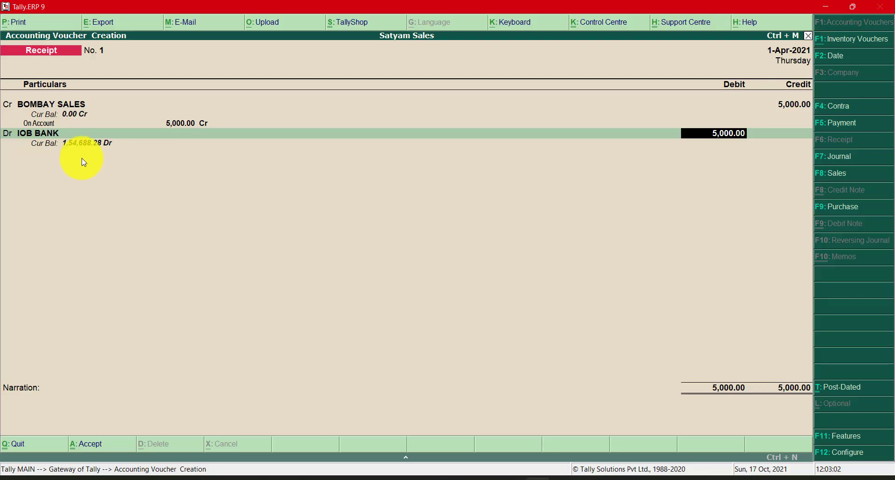
- Discard the unsaved receipt voucher and return to the Gateway of Tally
click(48, 138)
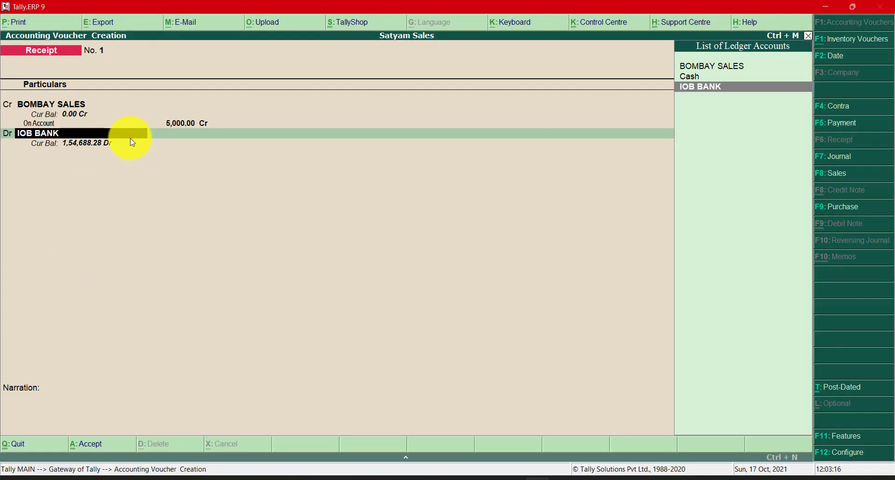
key(Return)
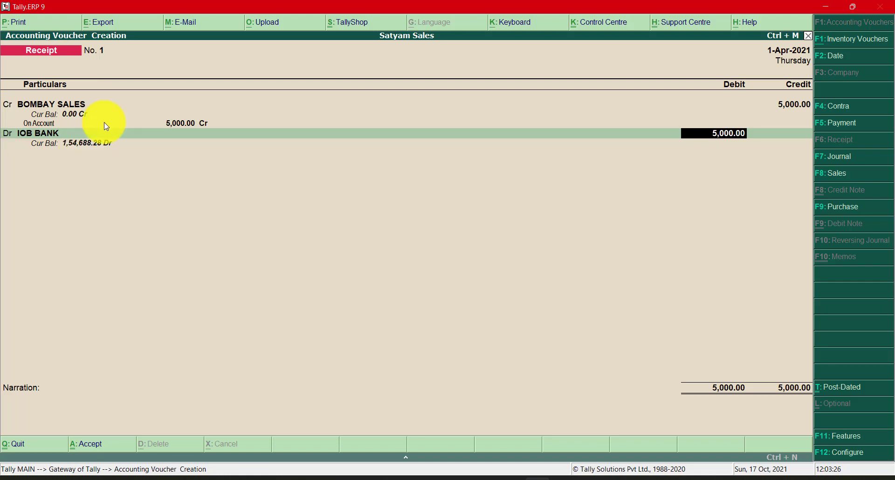
key(Escape)
key(y)
- Display the IOB BANK ledger from the Account Books to check its closing balance, and return to the Gateway
key(Down)
key(Down)
key(Down)
key(Down)
key(Down)
key(Down)
key(Down)
key(Down)
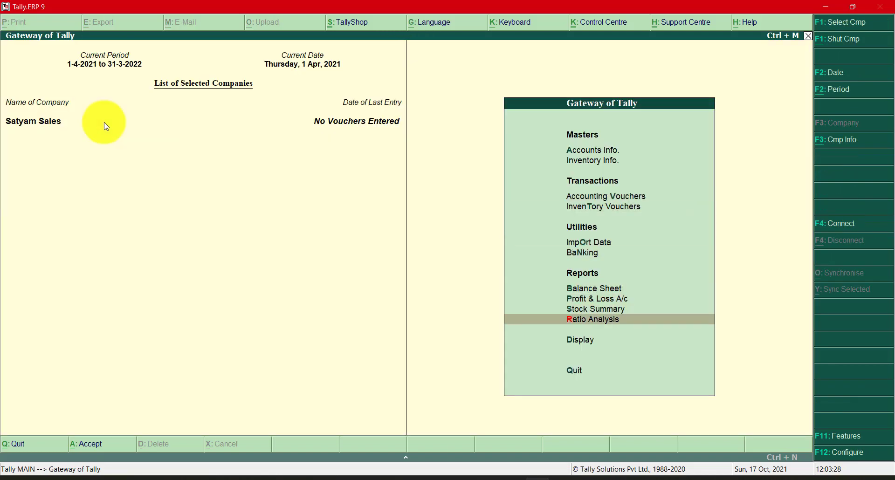
key(Return)
key(Down)
key(Down)
key(Return)
key(Down)
key(Return)
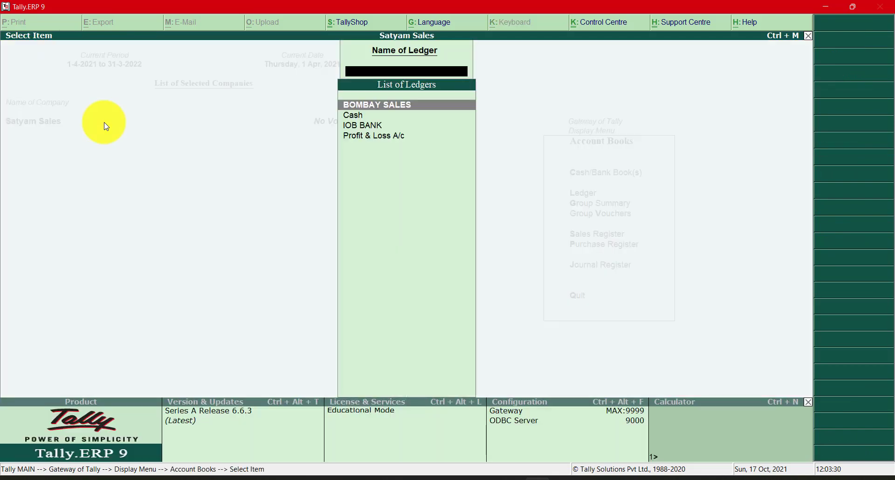
text(IOB)
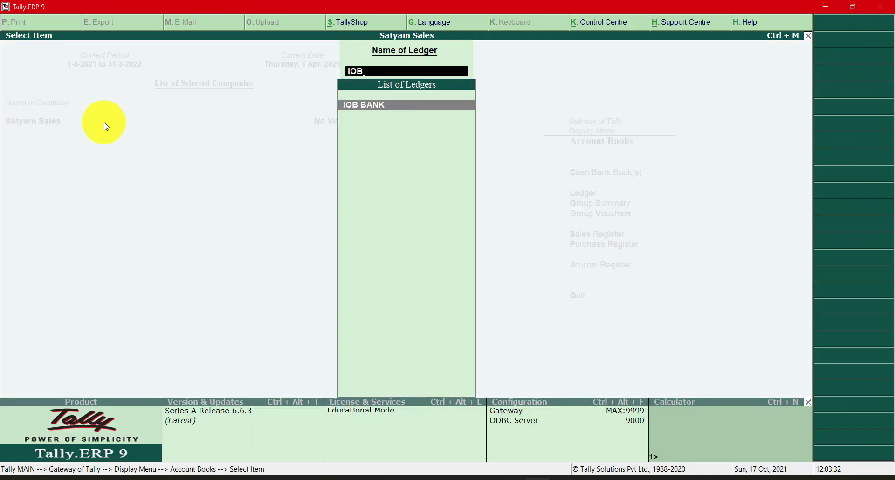
key(Return)
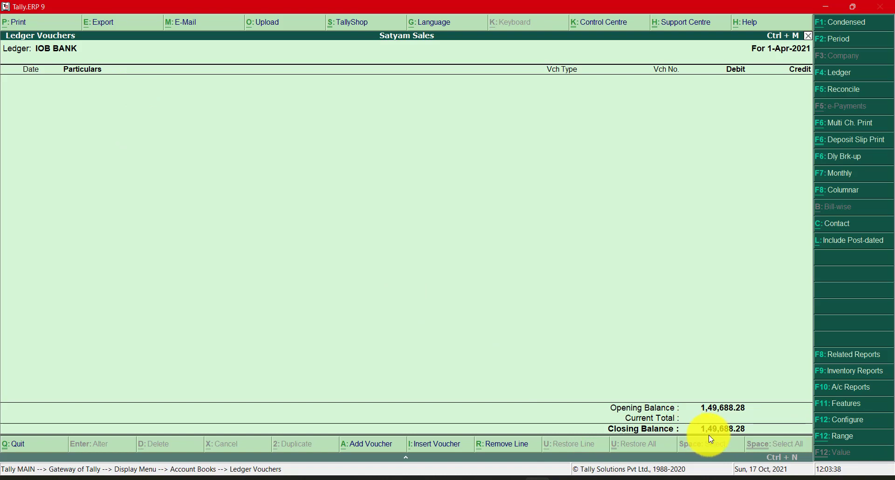
key(Escape)
key(Escape)
key(Escape)
key(Escape)
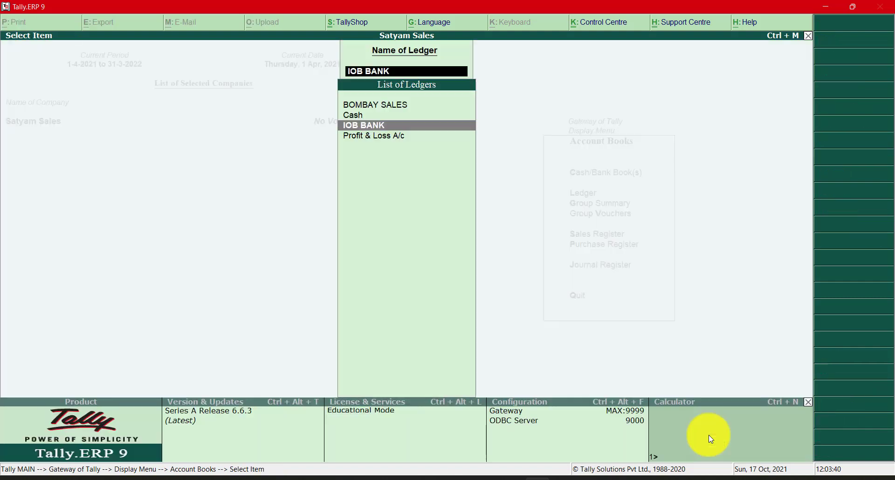
- Start the receipt voucher again and credit BOMBAY SALES with 5,000.00, allocating the amount On Account
key(Up)
key(Up)
key(Up)
key(Up)
key(Up)
key(Up)
key(Up)
key(Up)
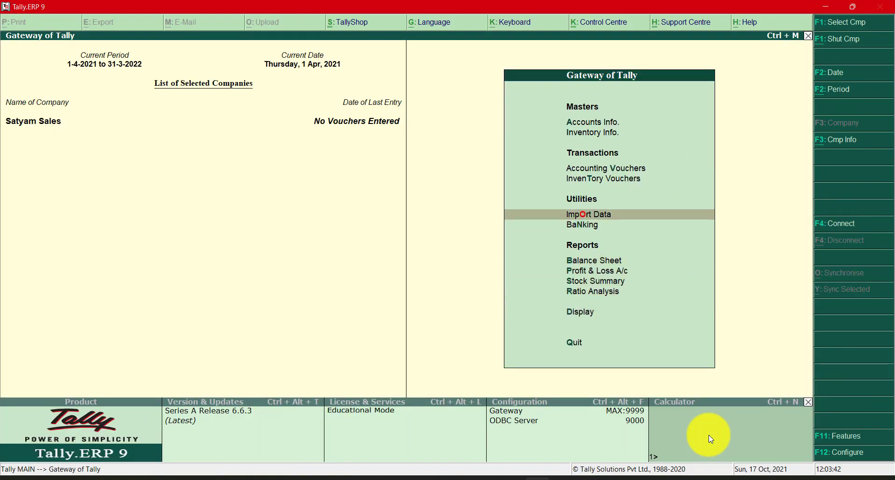
key(Return)
key(Return)
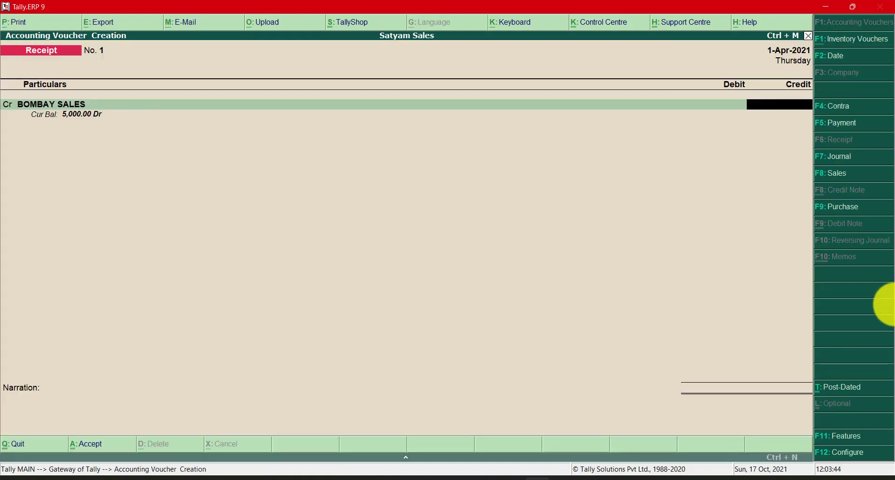
text(5000)
key(Return)
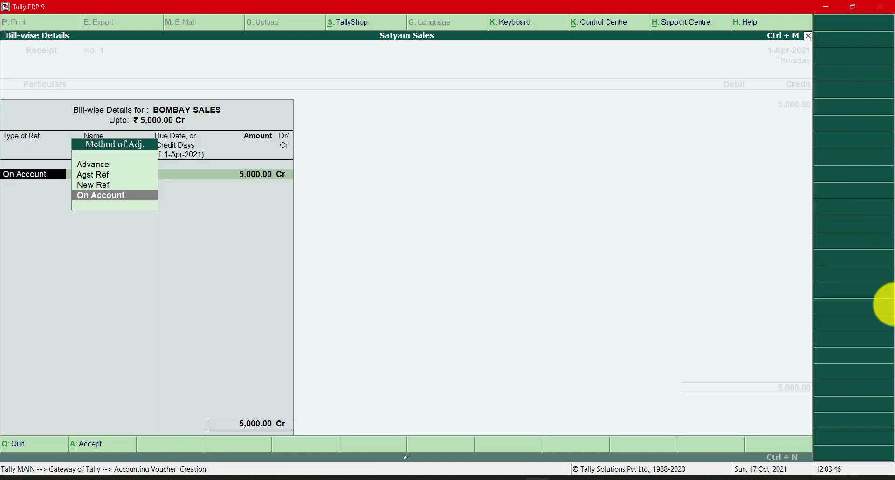
key(Return)
key(Return)
key(Return)
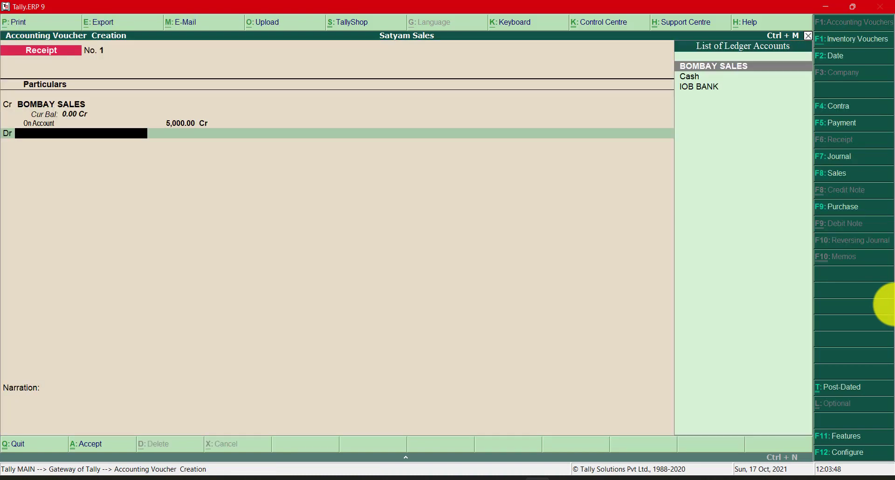
- Debit IOB BANK with 5,000.00 in the receipt voucher and open its bank allocations
text(IO)
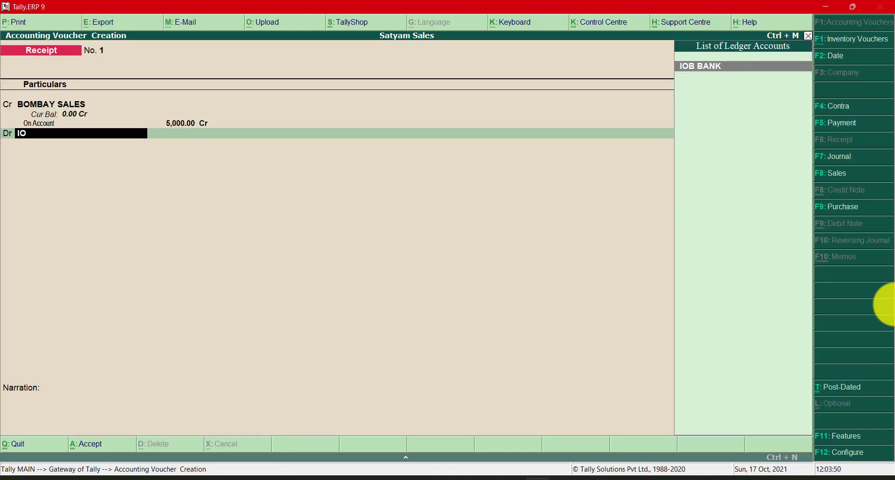
key(Return)
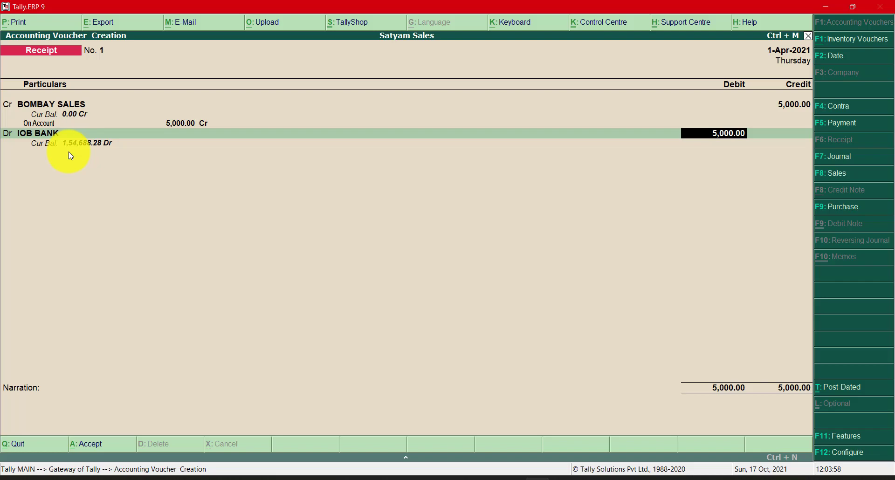
key(Return)
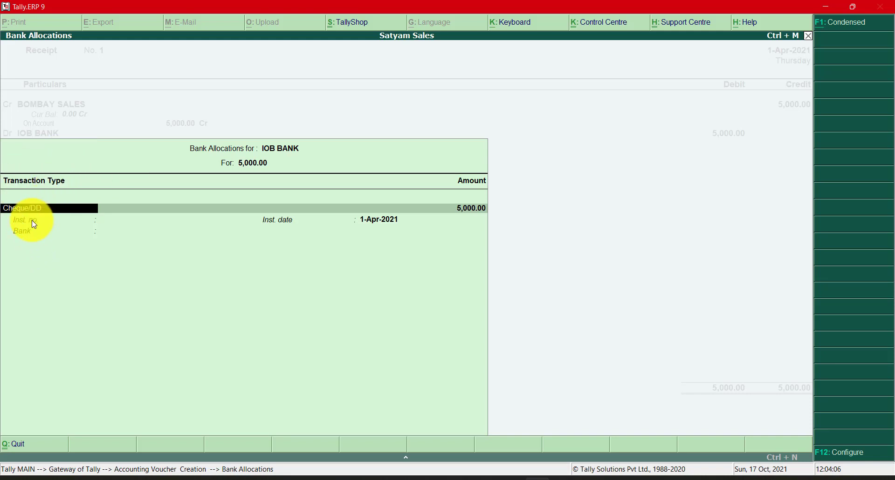
- Set the bank allocation's transaction type to Cheque/DD for the amount of 5,000.00
key(BackSpace)
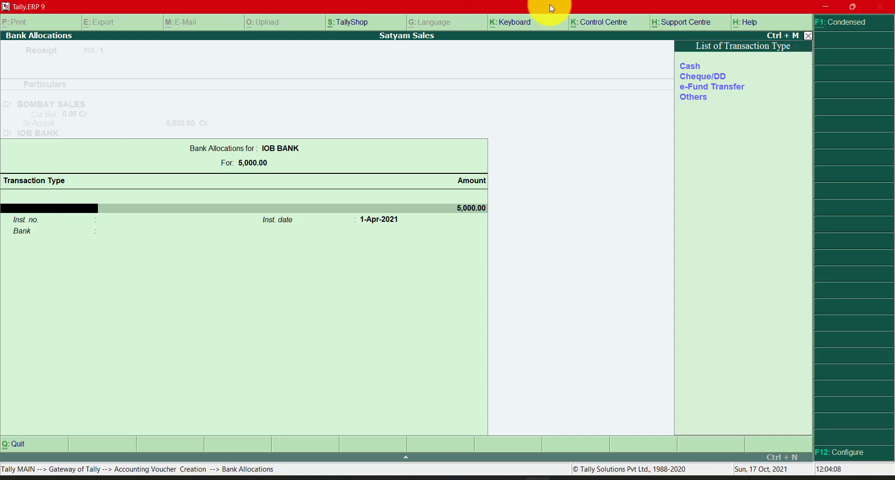
key(Down)
key(Down)
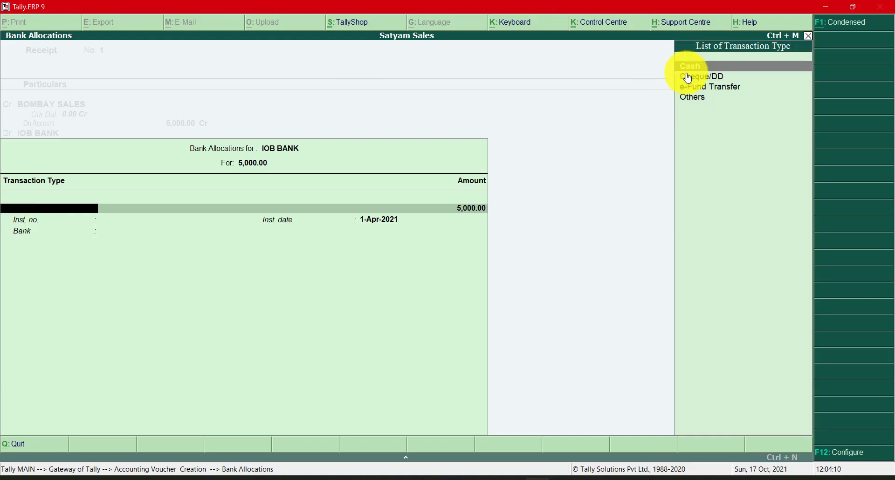
key(Down)
key(Down)
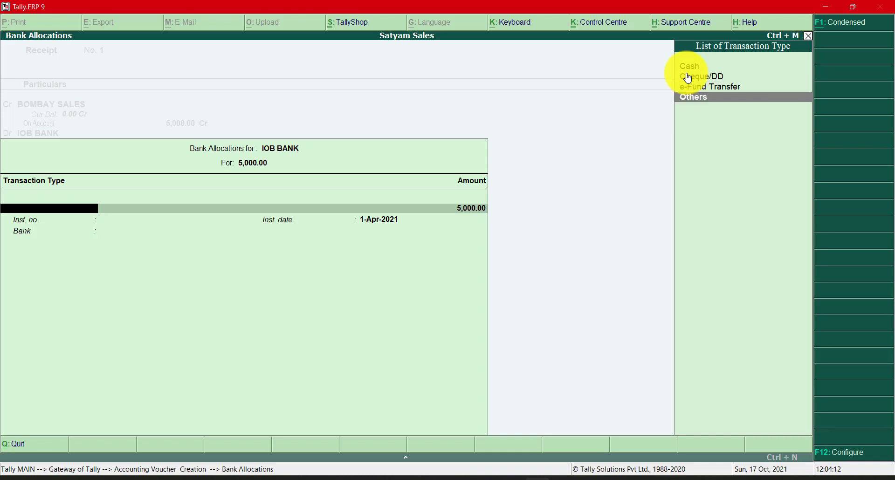
key(Up)
key(Up)
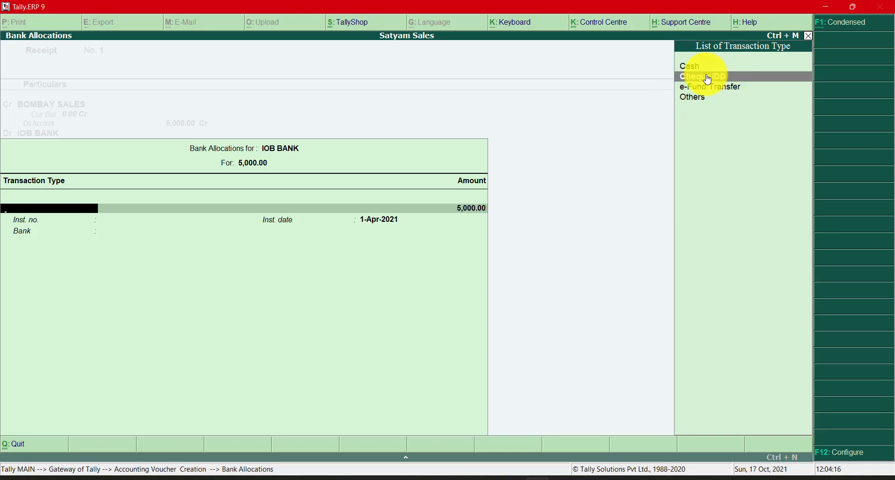
key(Return)
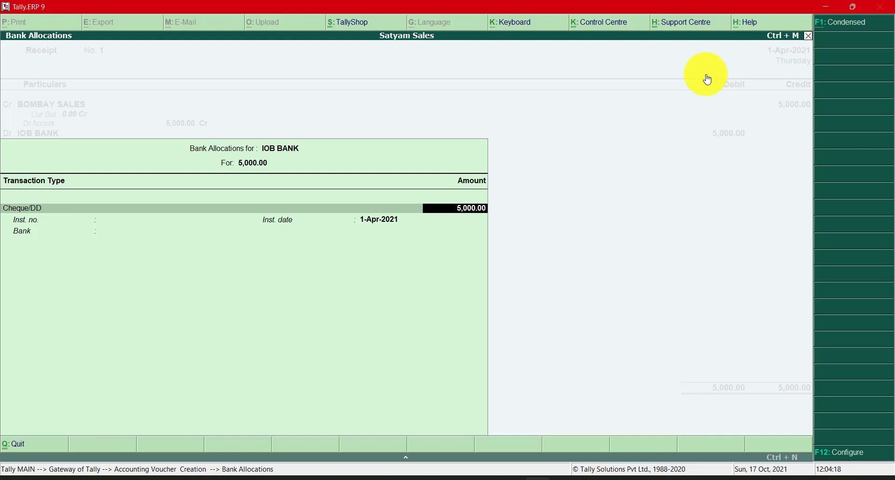
key(Return)
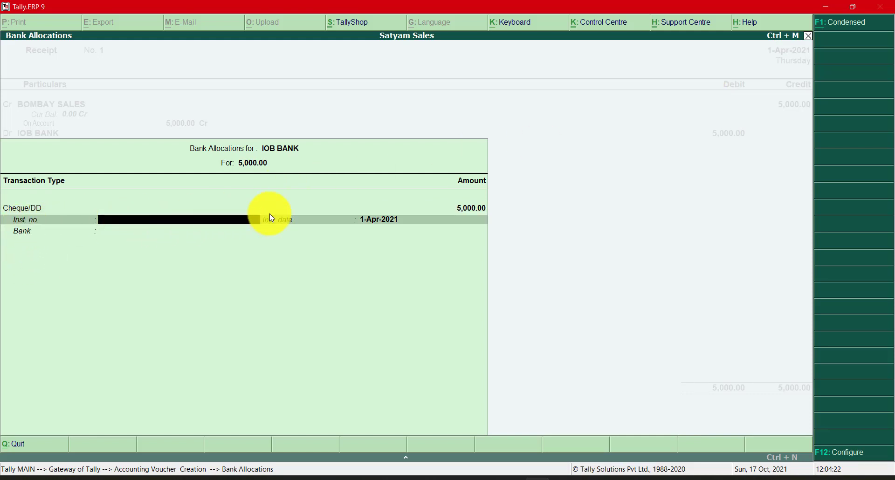
- Look up the cheque number on the cheque PDF in Chrome and enter it as the instrument number in Tally.ERP 9
key(alt+Tab)
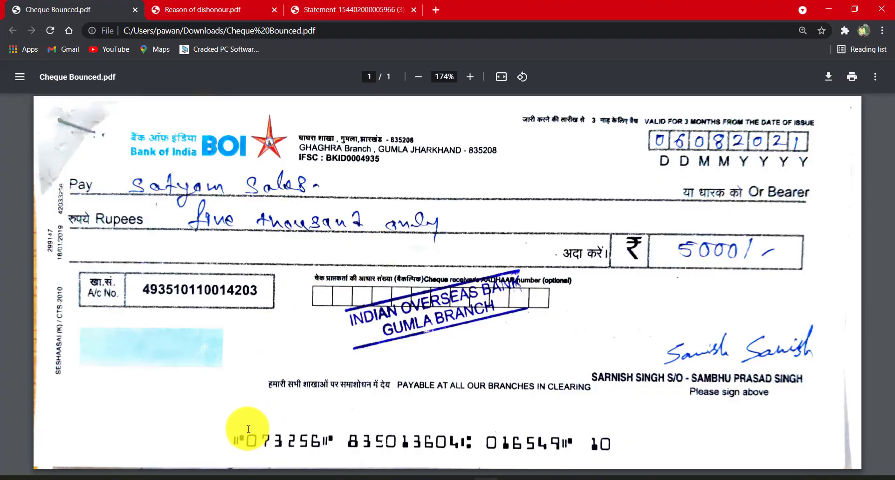
drag(243, 441, 312, 442)
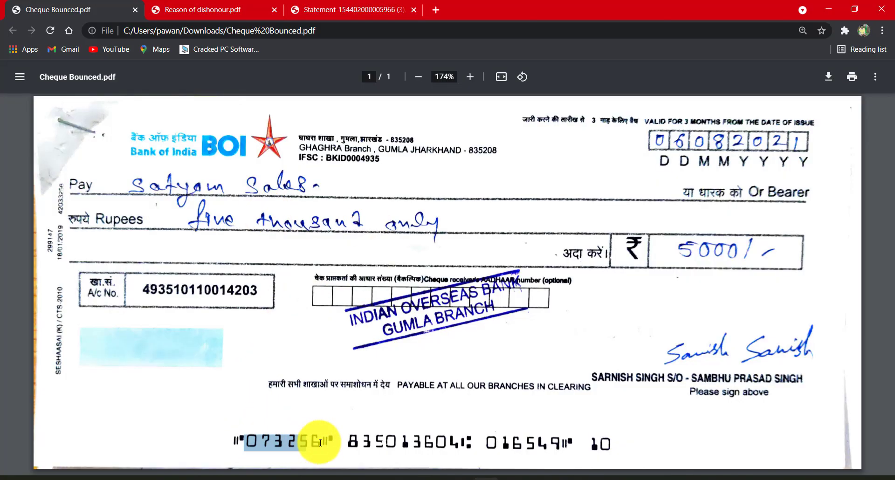
key(alt+Tab)
text(073)
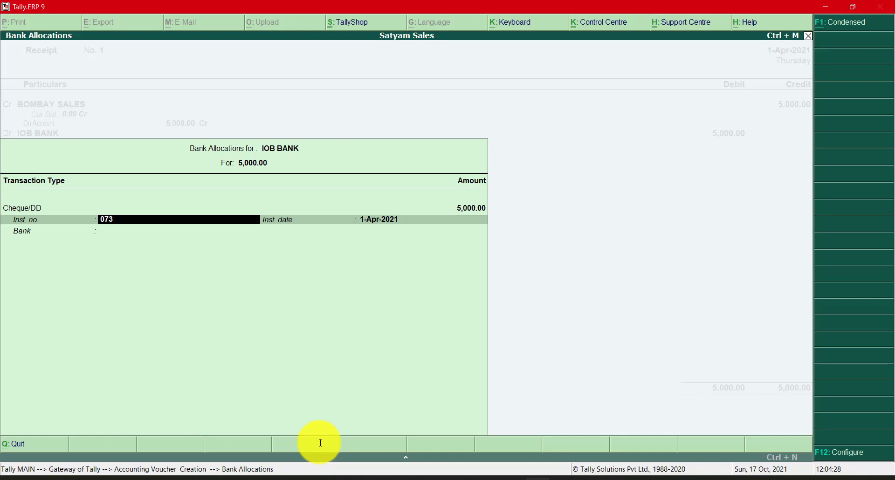
text(256)
key(alt+Tab)
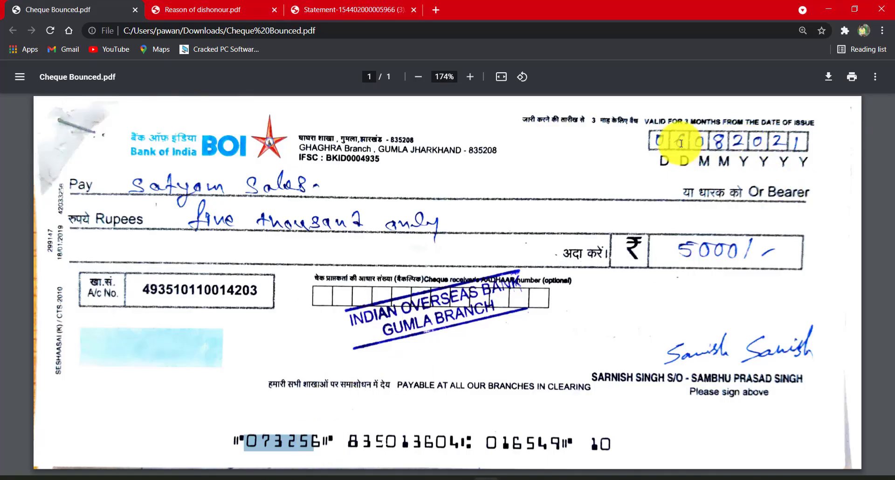
key(alt+Tab)
key(Return)
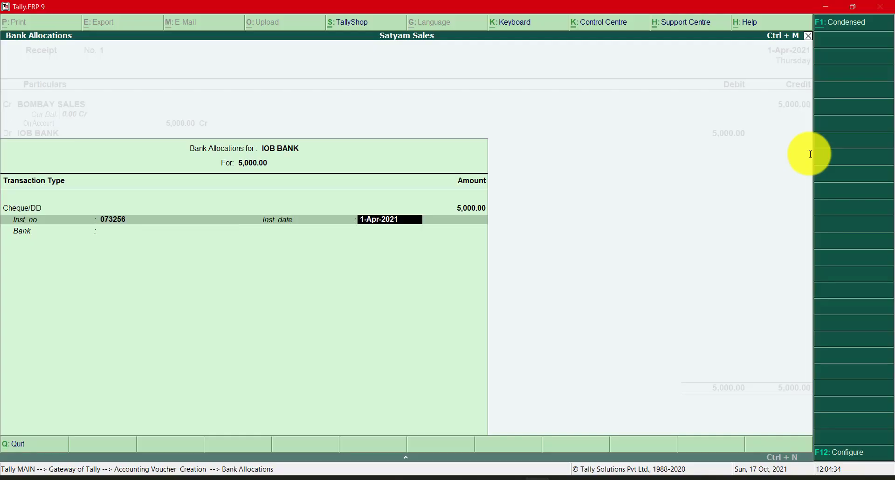
- Try to set the cheque's instrument date to 6.8.2021, and return it to 1-Apr-2021
text(6.8.2021)
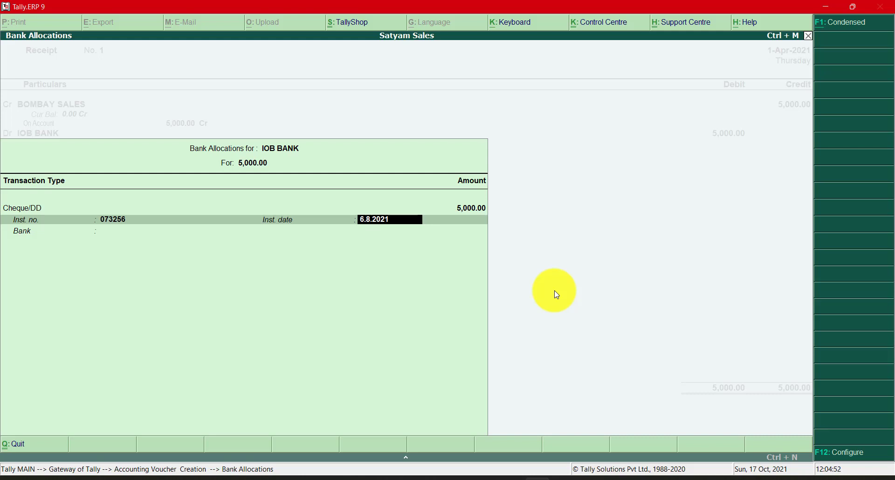
key(BackSpace)
key(BackSpace)
key(Return)
key(Return)
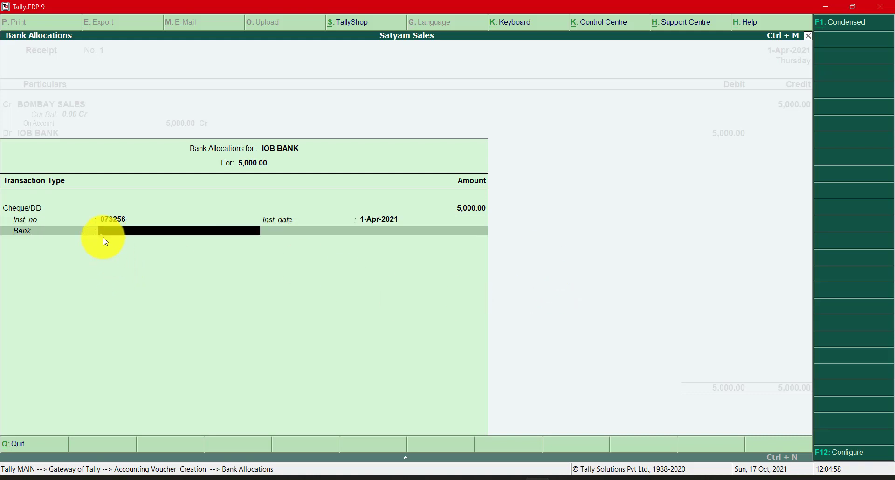
- Check the issuing bank on the cheque in Chrome and specify BANK OF INDIA ( GHAGHRA ) as the bank name in Tally.ERP 9
key(alt+Tab)
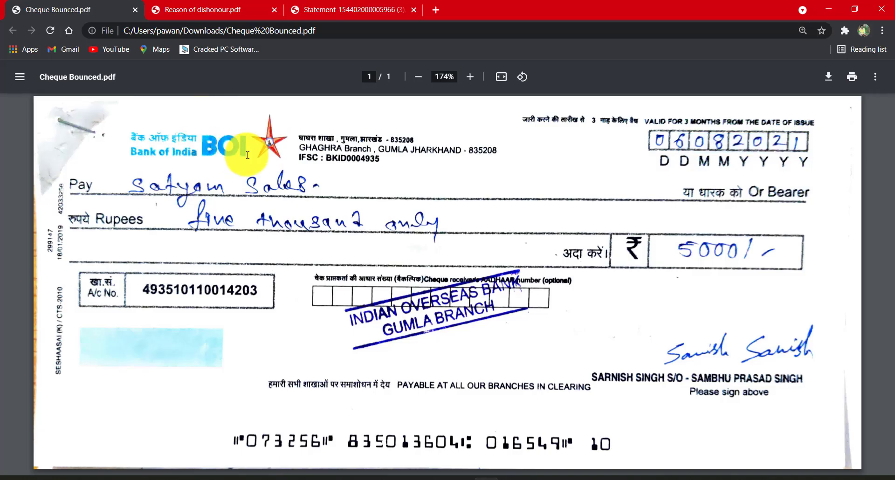
key(alt+Tab)
text(BA)
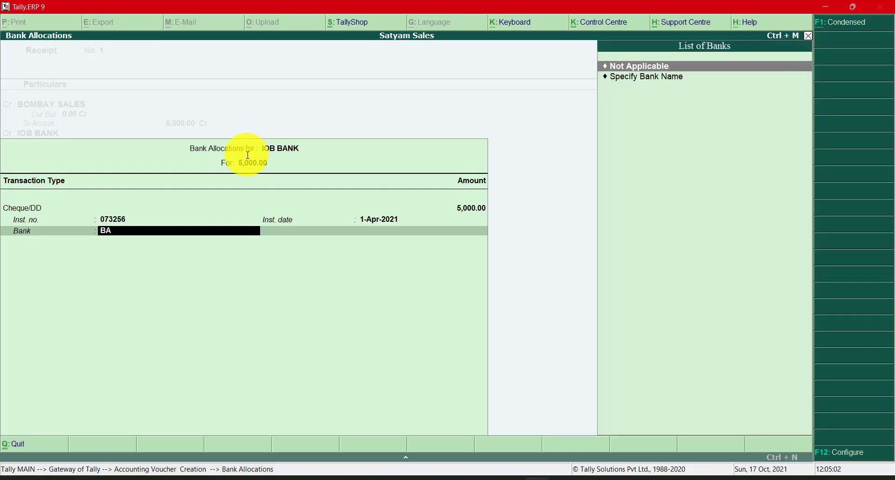
key(BackSpace)
key(BackSpace)
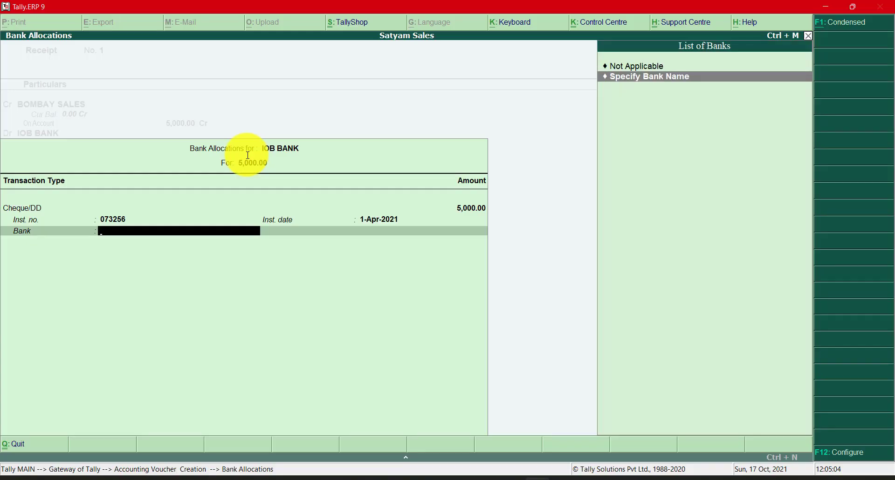
key(Return)
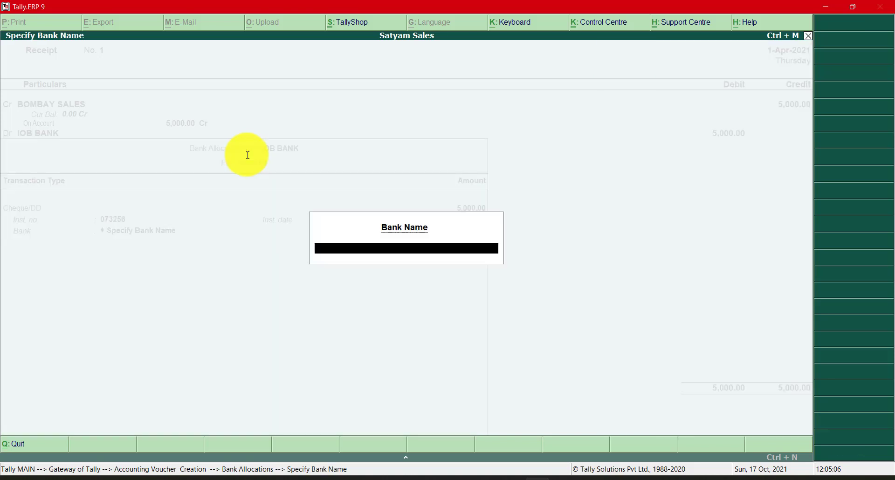
text(BANK OF INDIA ( GHAGHRA)
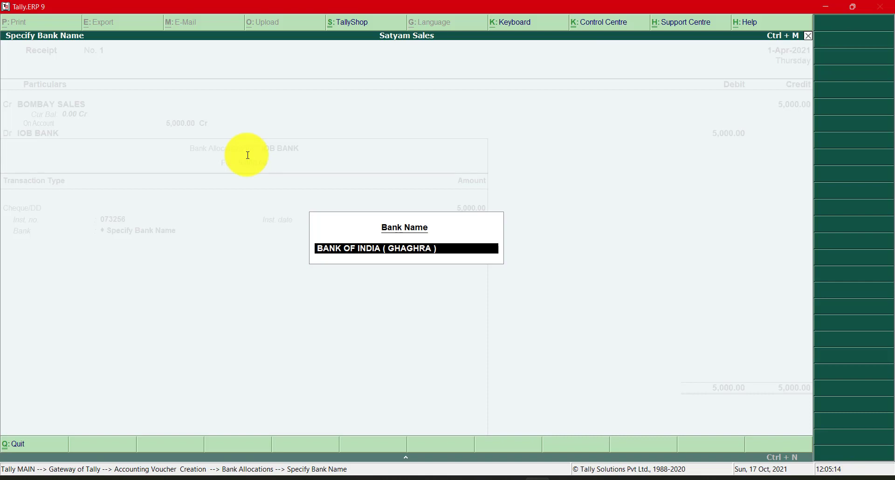
key(Return)
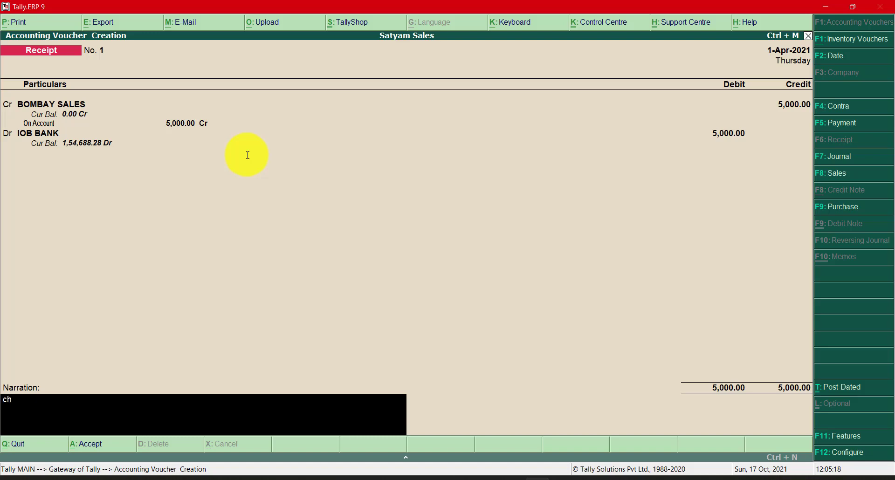
- Enter "ch no:" with the number read off the cheque PDF in Chrome as the narration, and save the receipt in Tally.ERP 9
key(alt+Tab)
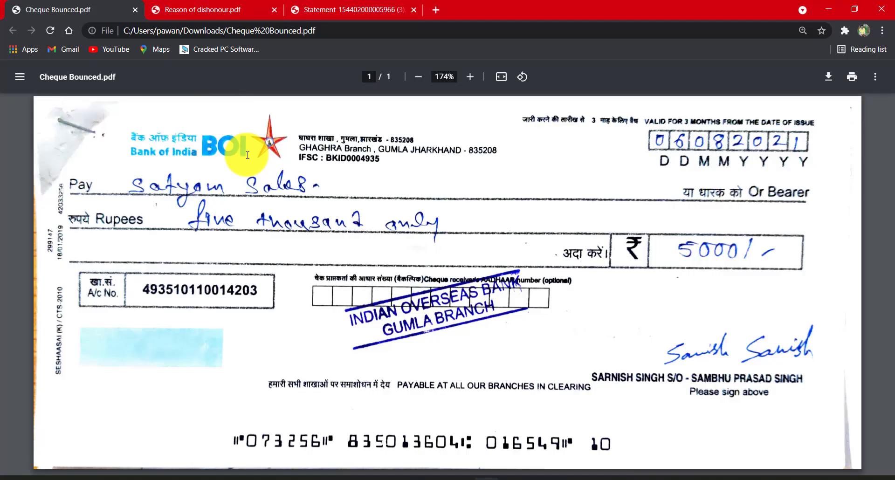
key(alt+Tab)
text(073)
key(alt+Tab)
key(alt+Tab)
text(256)
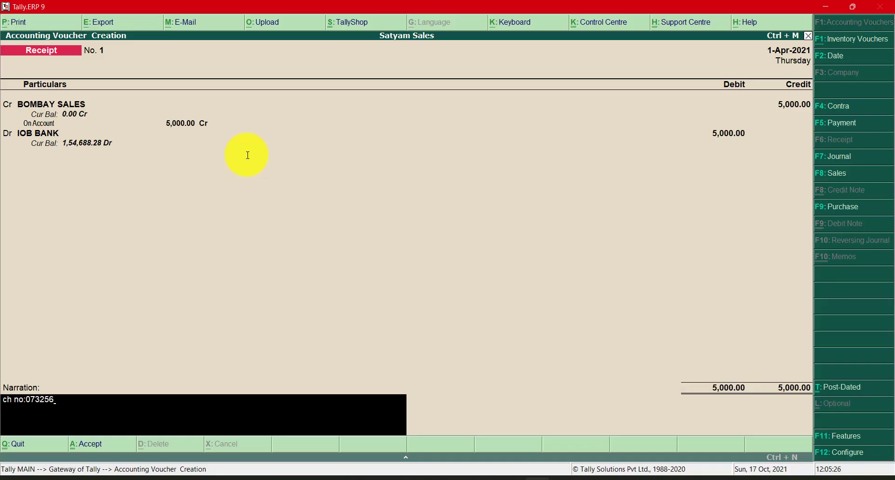
key(Return)
- Display the ledger vouchers of BOMBAY SALES from the account books
key(Return)
key(Escape)
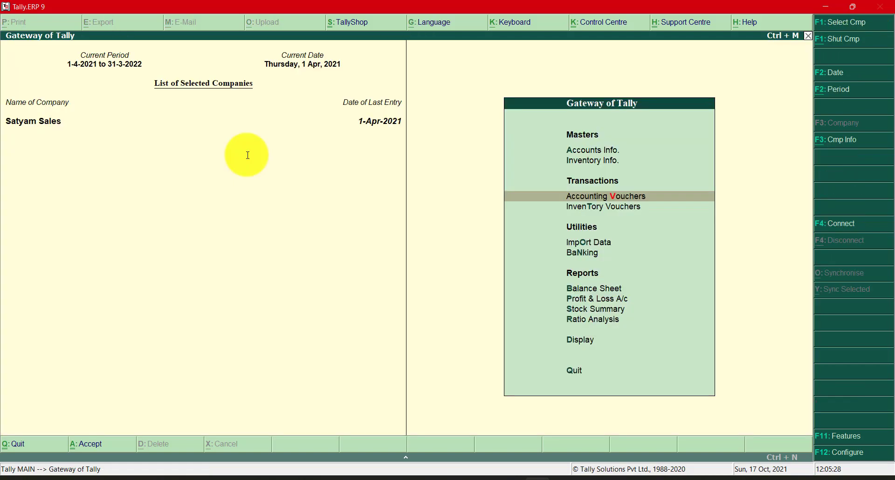
key(Down)
key(Down)
key(Down)
key(Down)
key(Down)
key(Down)
key(Down)
key(Down)
key(Return)
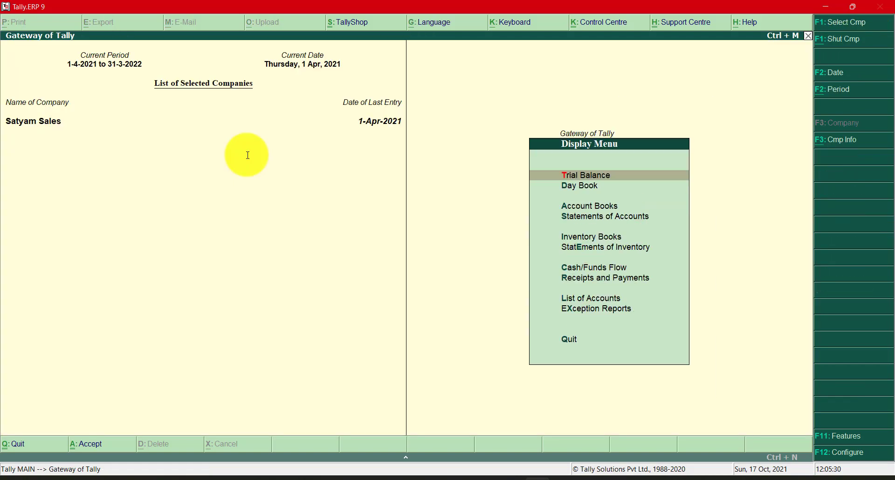
key(Down)
key(Down)
key(Return)
key(Down)
key(Return)
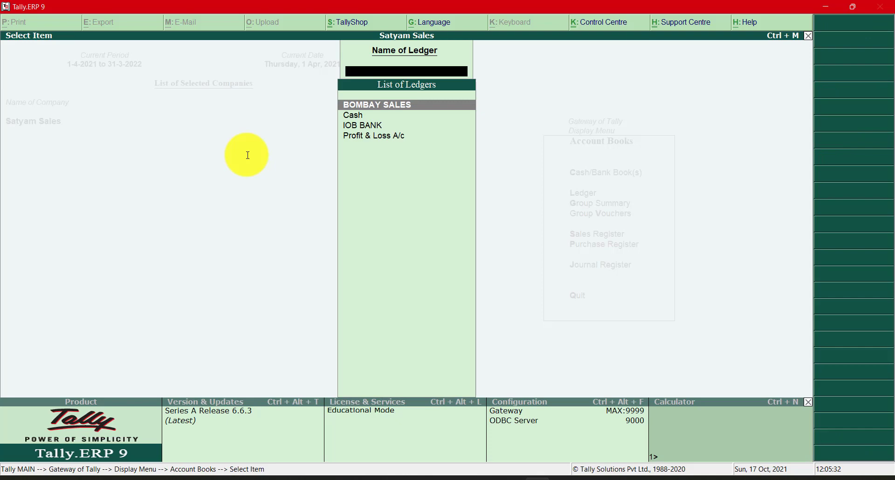
text(bo)
key(Return)
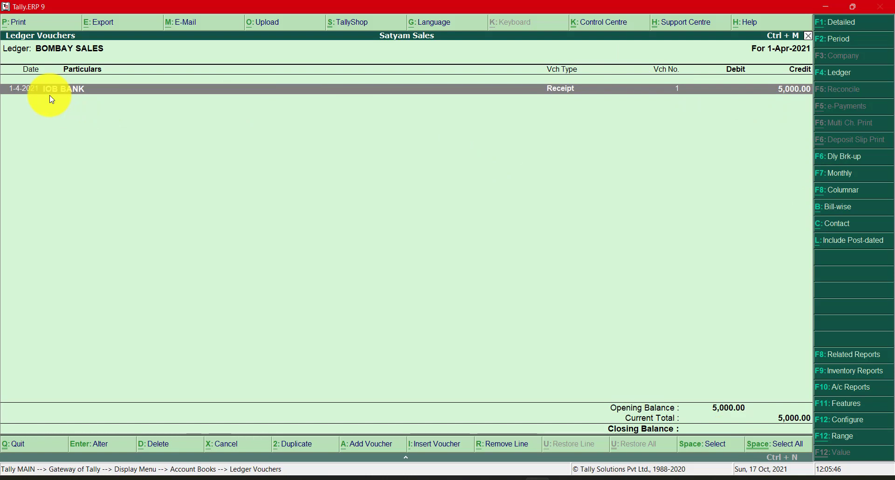
- Compare the cheque PDF in Chrome with the receipt entry in the BOMBAY SALES ledger in Tally.ERP 9
key(alt+Tab)
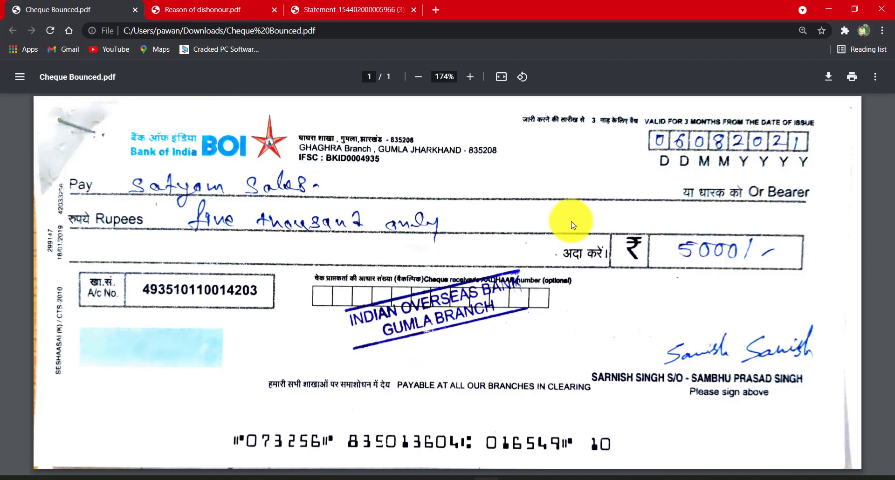
key(alt+Tab)
key(alt+Tab)
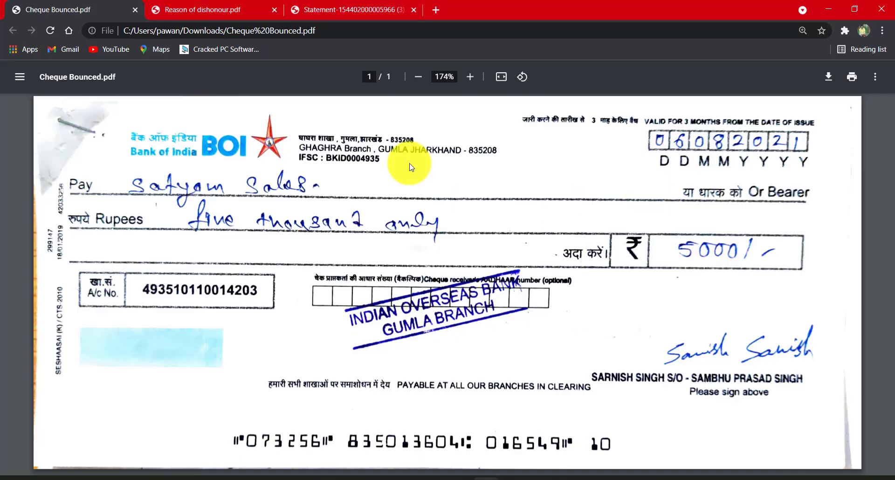
key(alt+Tab)
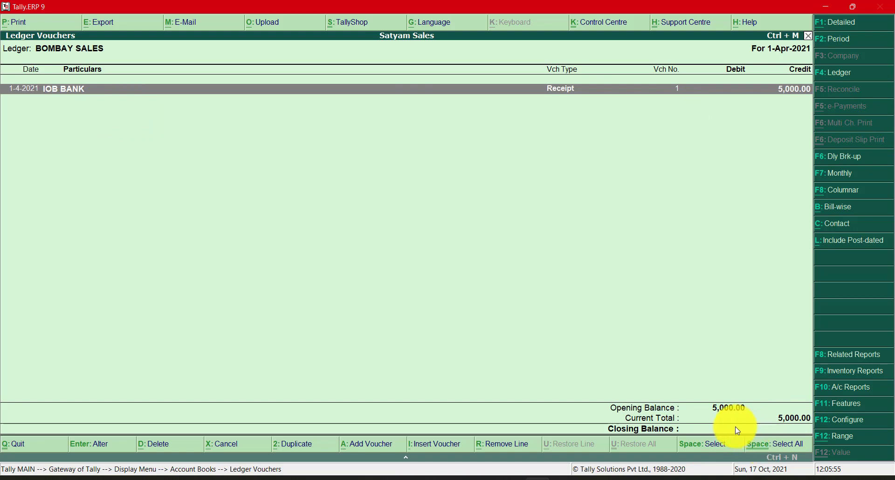
- Display the ledger vouchers of IOB BANK in place of the BOMBAY SALES ledger
key(Escape)
text(iob)
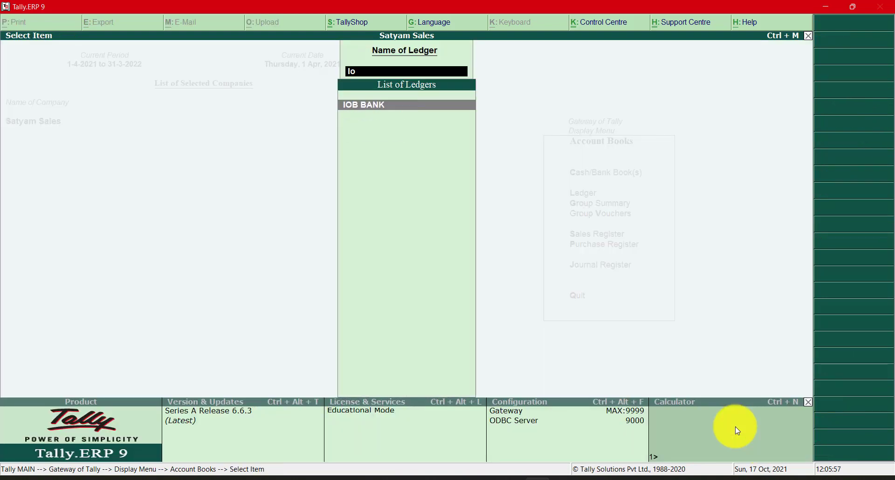
key(Return)
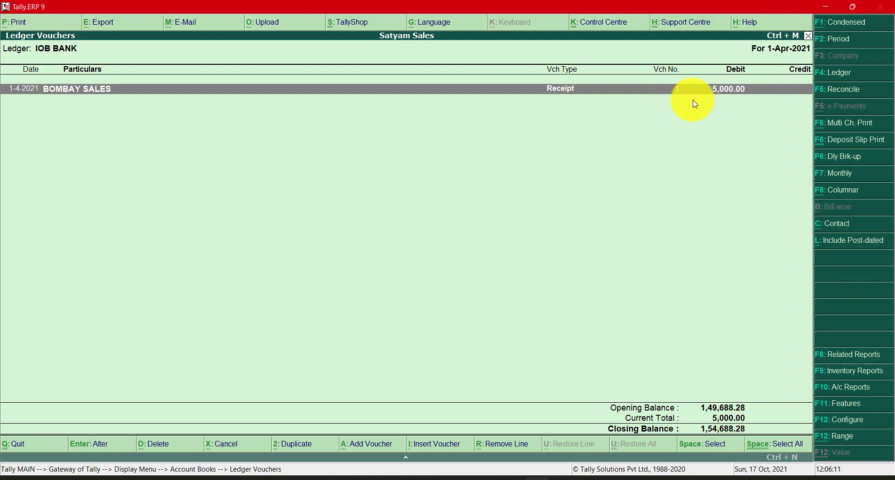
- Switch to the bank statement PDF in Chrome and highlight the balance of the second 06-AUG-2021 entry
key(alt+Tab)
key(alt+Tab)
key(alt+Tab)
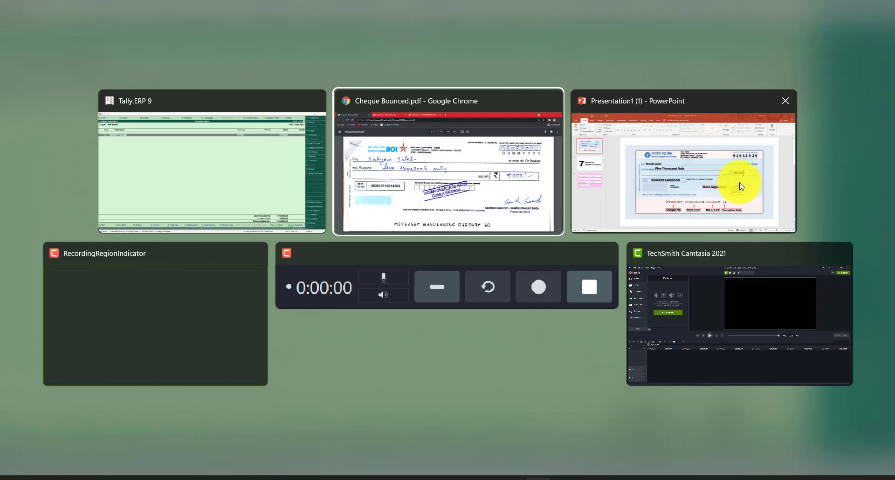
key(alt+Tab)
key(alt+Tab)
key(alt+Tab)
key(alt+Tab)
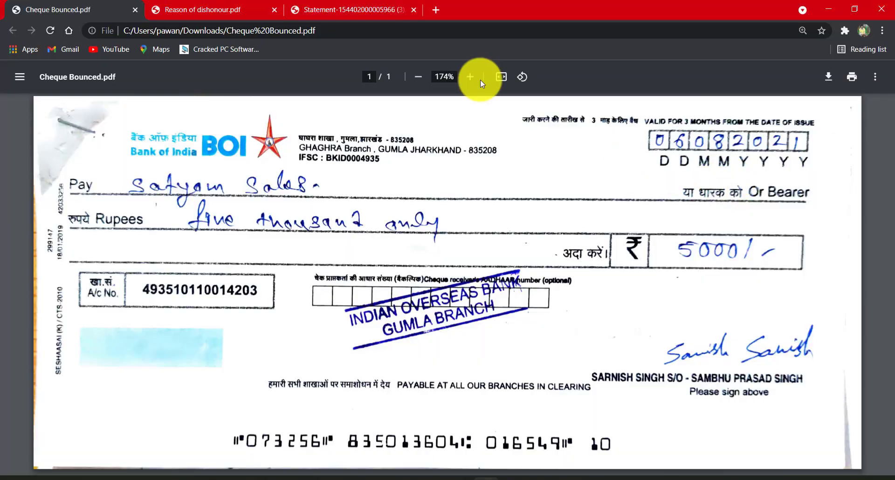
click(352, 11)
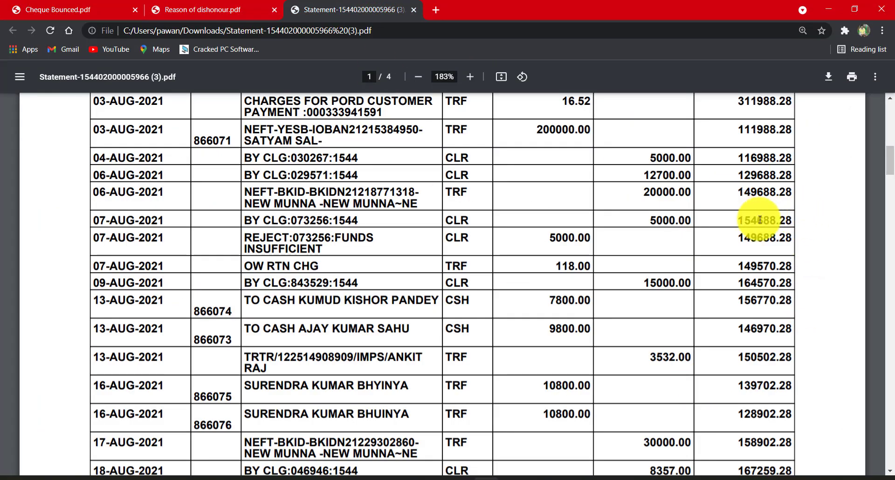
ctrl+scroll(748, 196, up, 1)
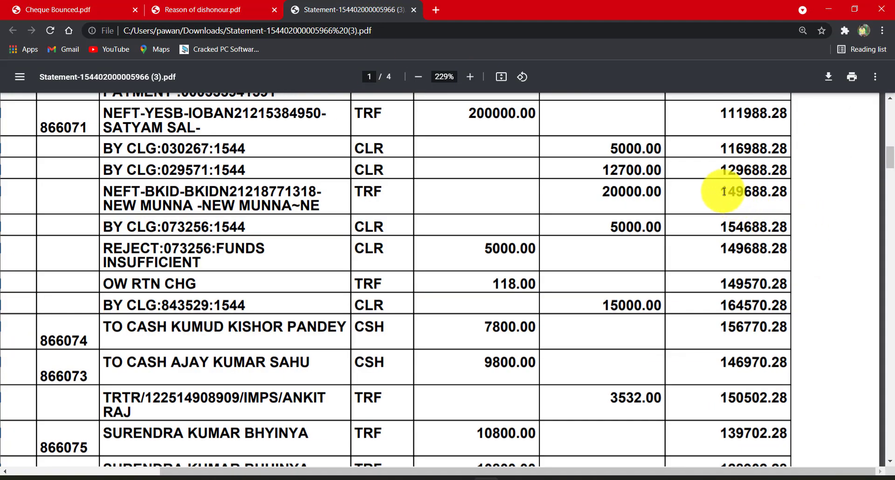
drag(722, 191, 773, 192)
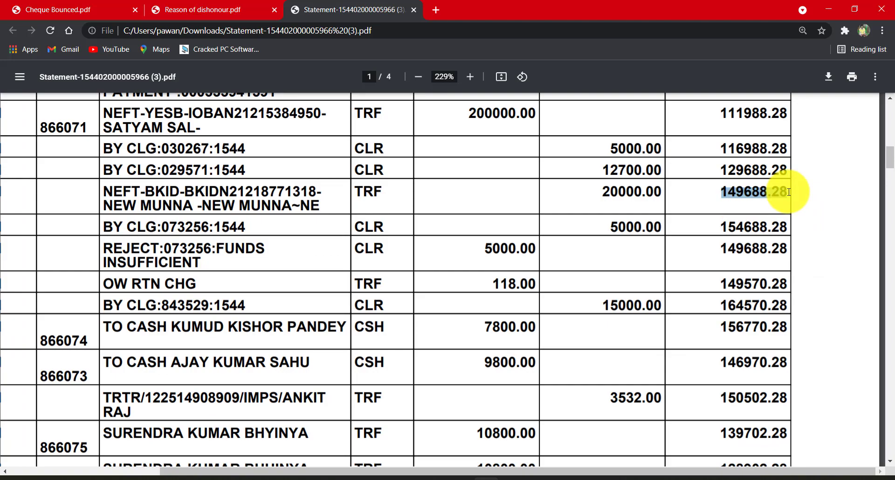
- Check the receipt in Tally.ERP 9's IOB BANK ledger against the 07-AUG-2021 cheque clearing entry on the statement in Chrome
key(alt+Tab)
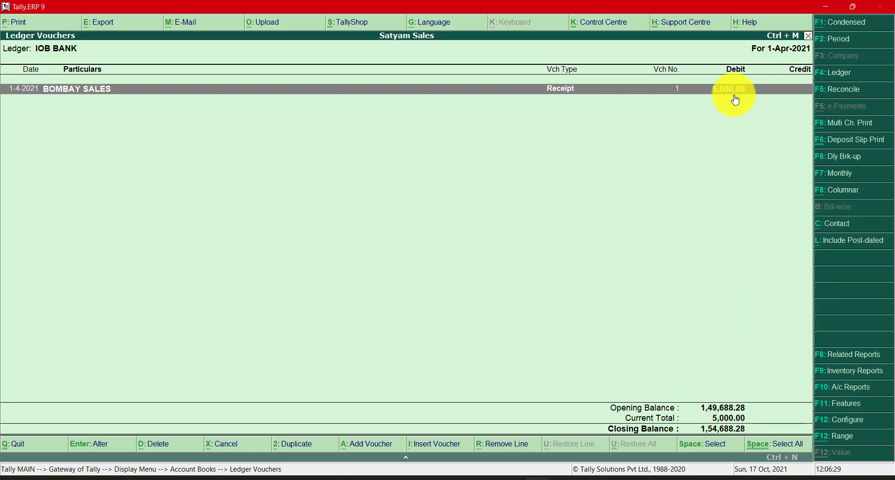
click(732, 93)
key(alt+Tab)
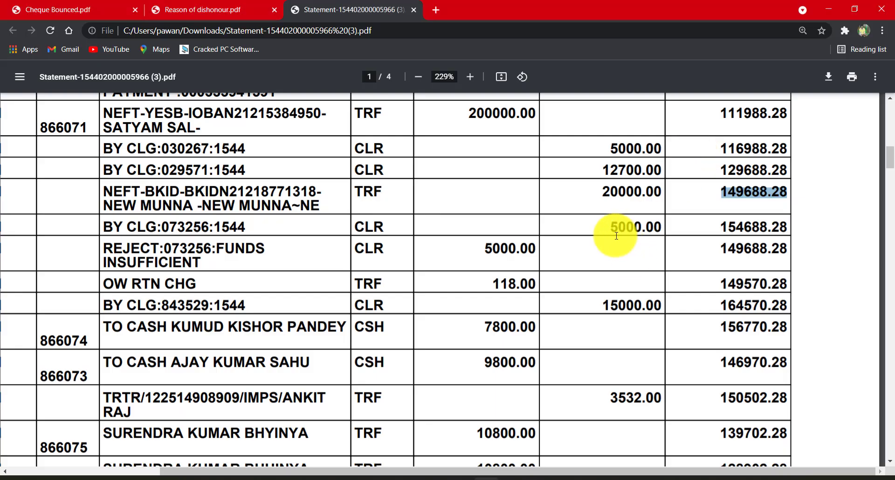
scroll(384, 340, down, 3)
scroll(516, 274, up, 2)
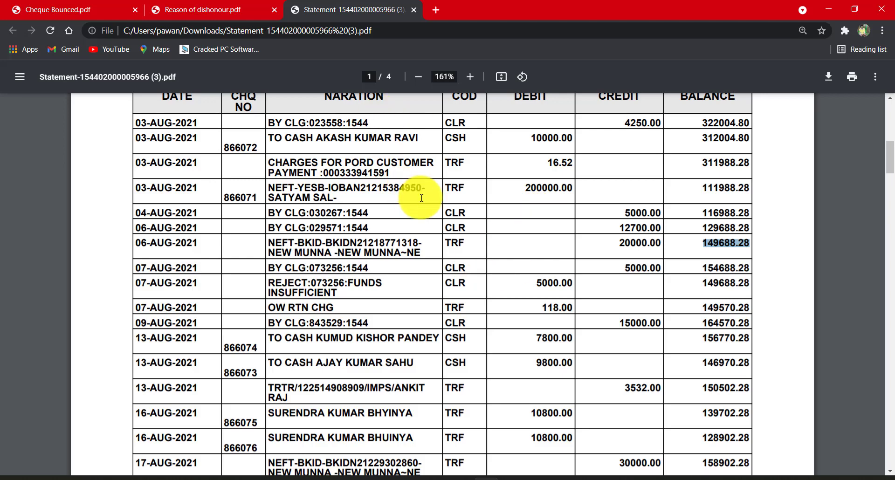
scroll(623, 252, down, 1)
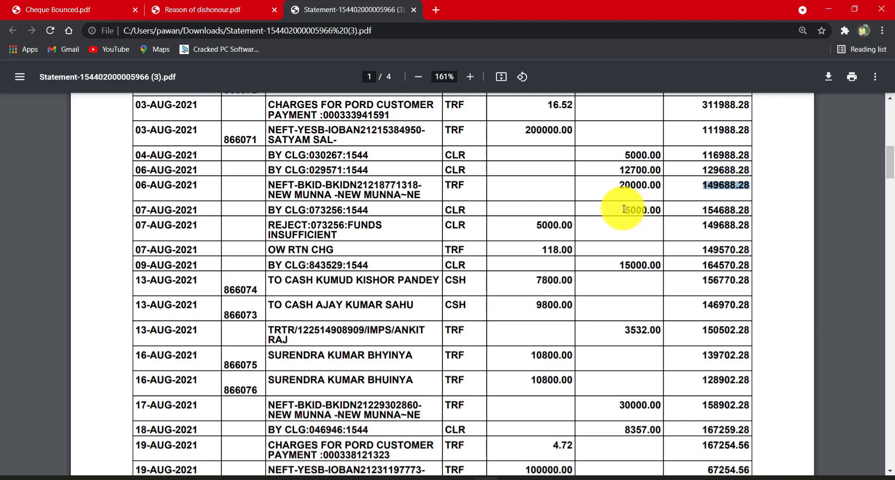
drag(624, 210, 667, 211)
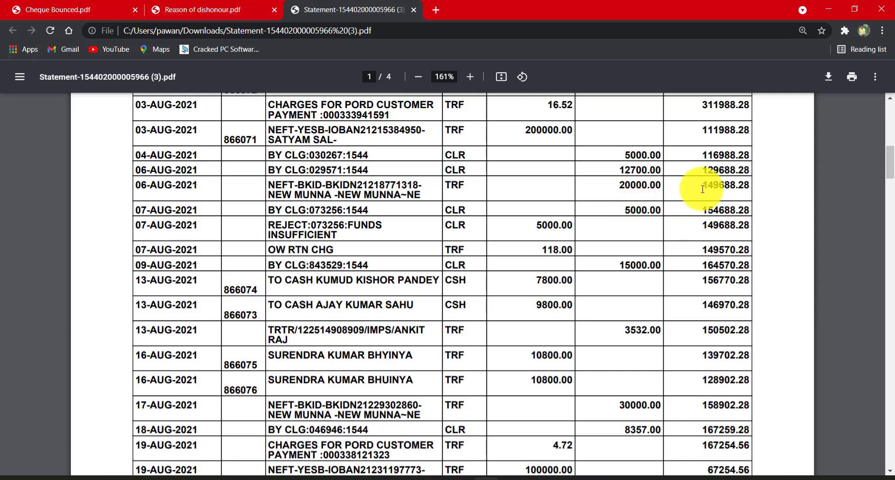
drag(703, 186, 750, 188)
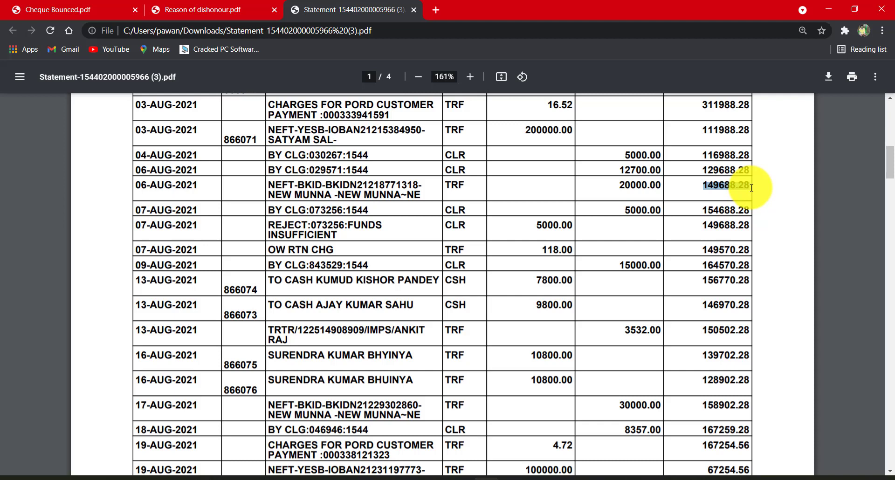
drag(752, 187, 752, 187)
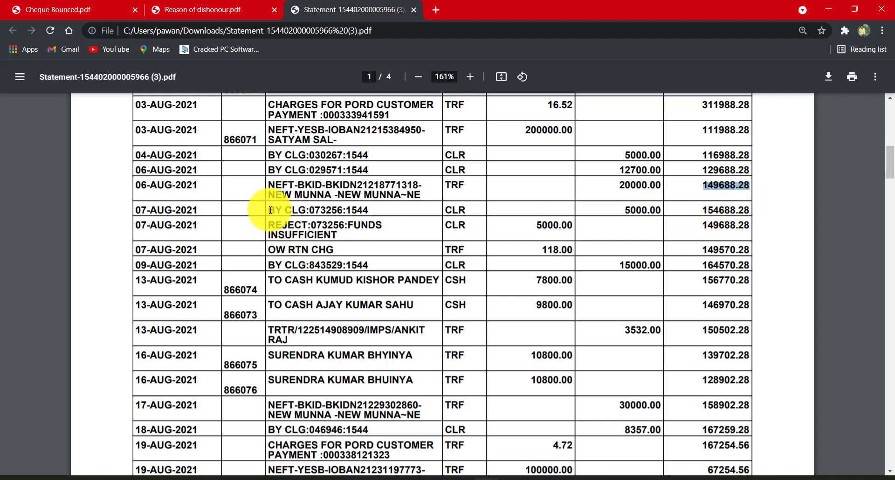
drag(271, 210, 668, 210)
- Compare the IOB BANK closing balance in Tally.ERP 9 with the Chrome statement's balance for the 07-AUG-2021 cheque clearing entry
key(alt+Tab)
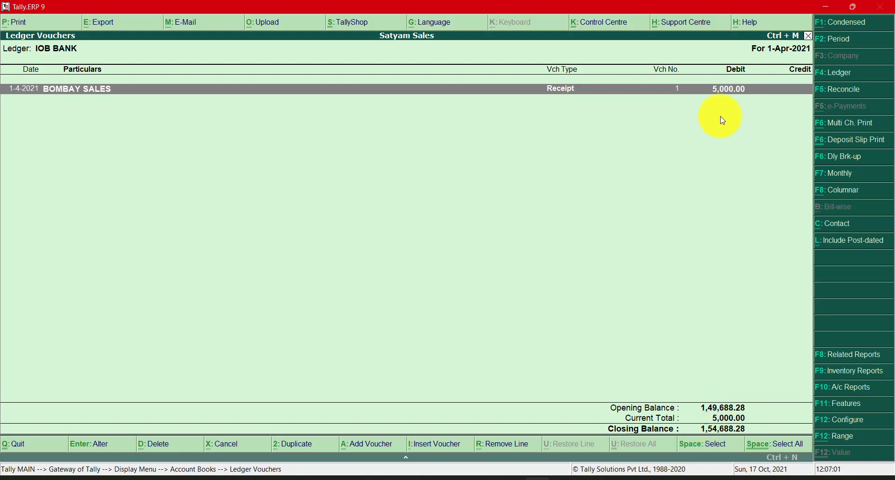
key(alt+Tab)
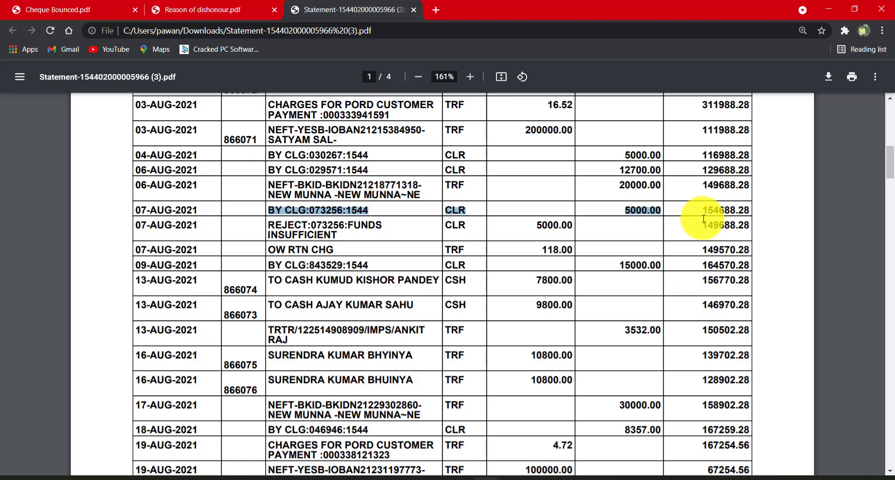
drag(704, 210, 762, 212)
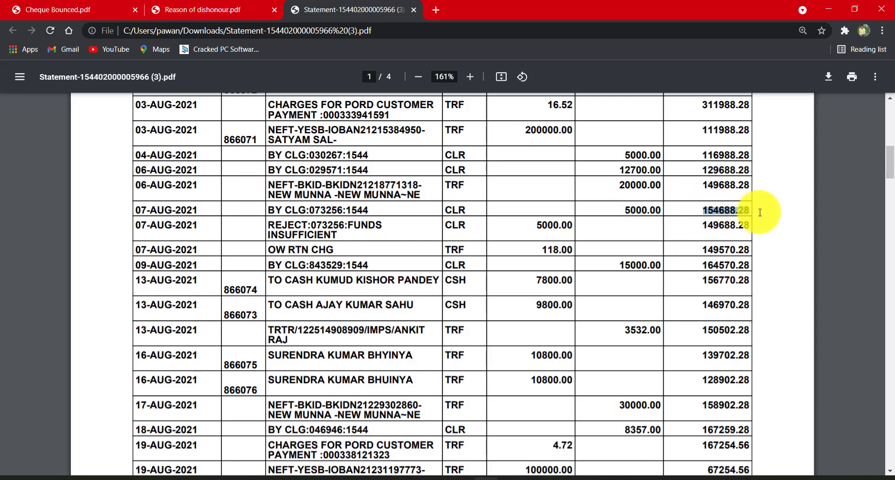
click(629, 212)
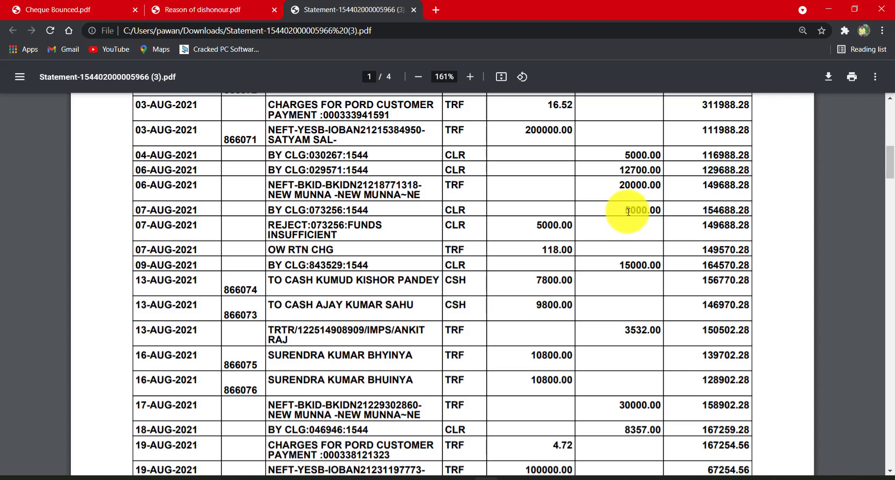
drag(628, 212, 744, 207)
click(704, 210)
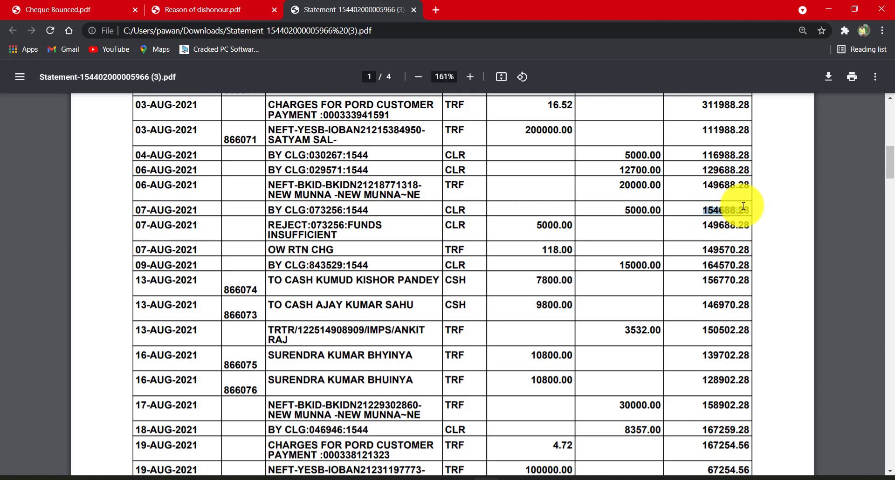
- Return to Tally.ERP 9 and display the BOMBAY SALES ledger vouchers again
key(alt+Tab)
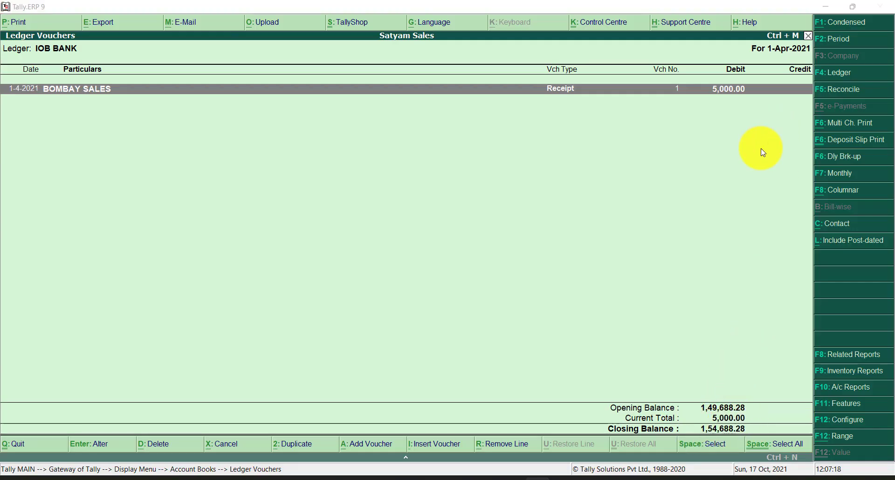
key(alt+Tab)
key(alt+Tab)
key(alt+Tab)
key(alt+Tab)
key(alt+Tab)
key(alt+Tab)
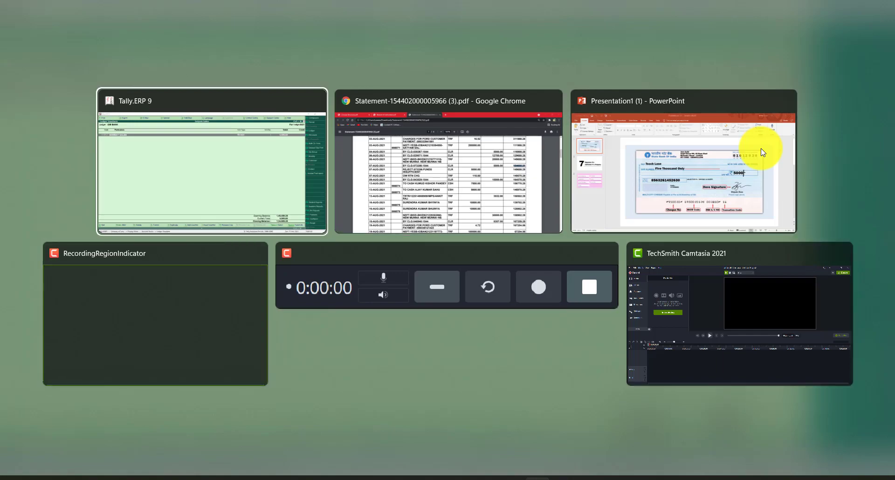
key(Escape)
text(Bombay)
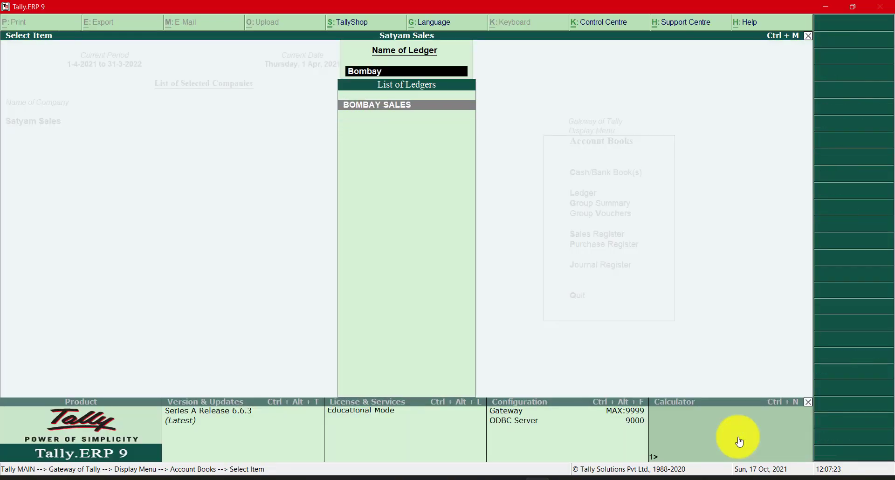
key(Return)
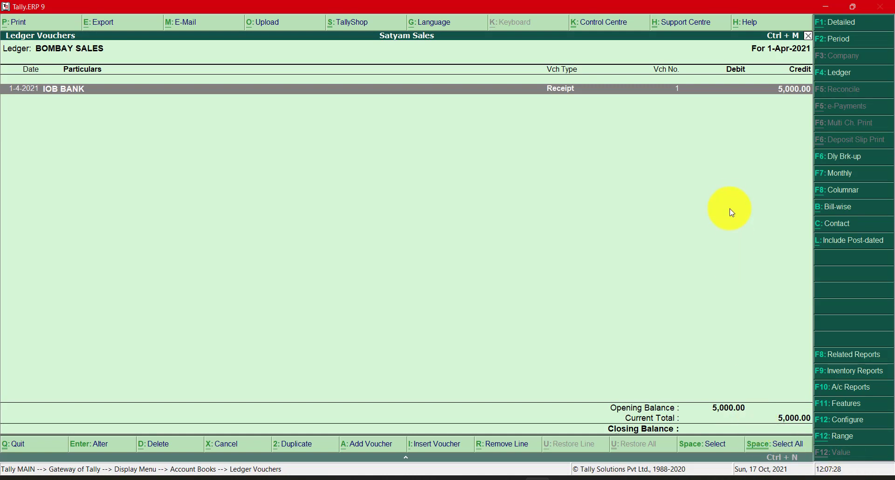
- Examine the 07-AUG-2021 REJECT entry for insufficient funds and the matching cheque credit on the bank statement in Chrome
key(alt+Tab)
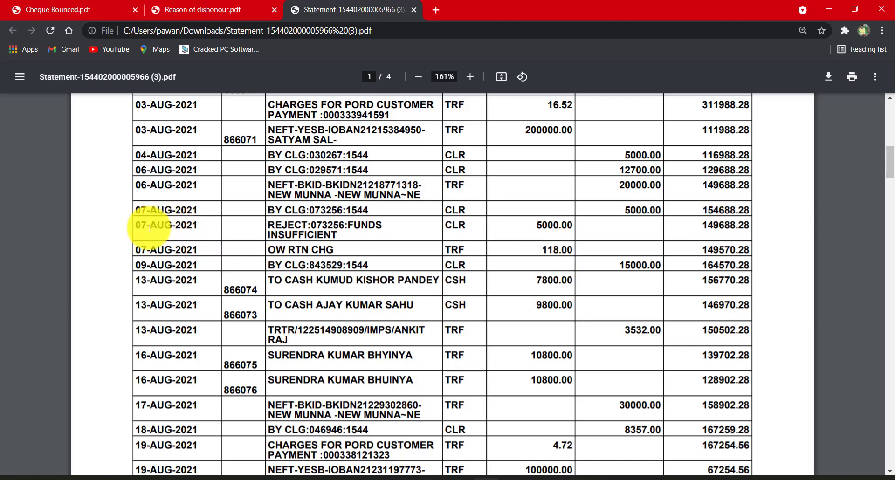
drag(134, 225, 749, 227)
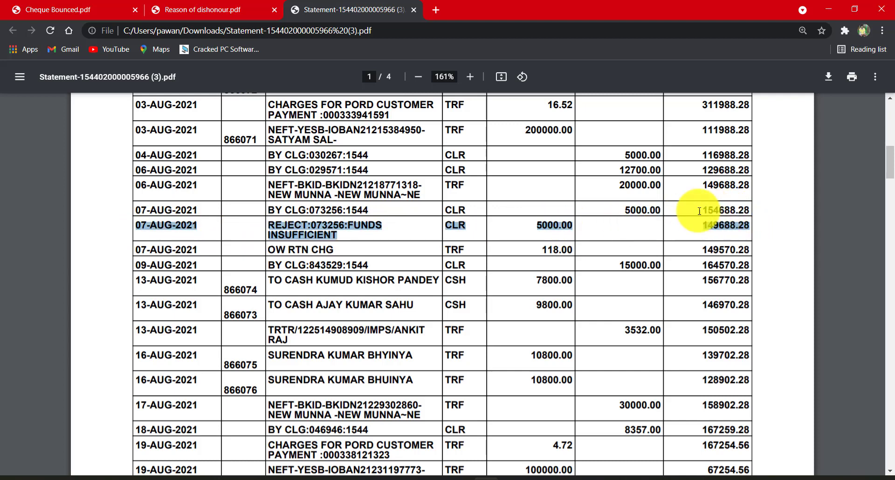
drag(625, 210, 739, 211)
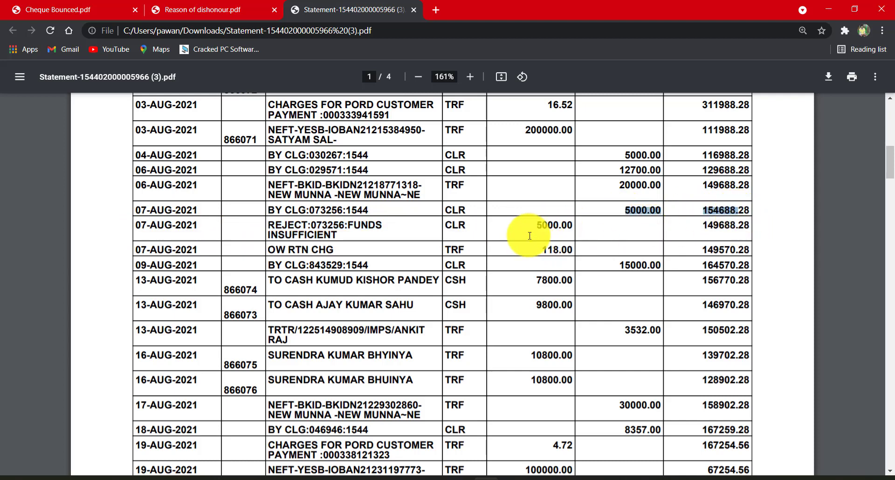
- Compare the 07-AUG-2021 cheque credit and rejection debit with the running balance after the last 06-AUG-2021 transfer
drag(537, 226, 581, 230)
click(590, 228)
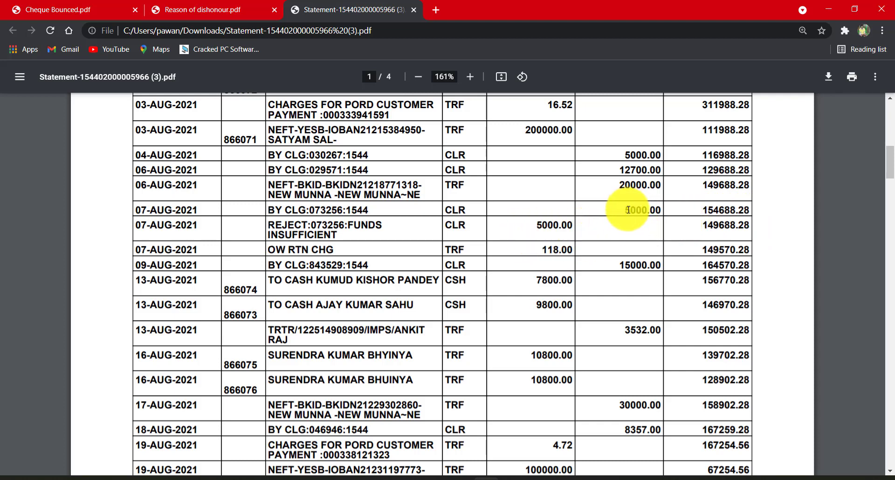
drag(704, 185, 752, 191)
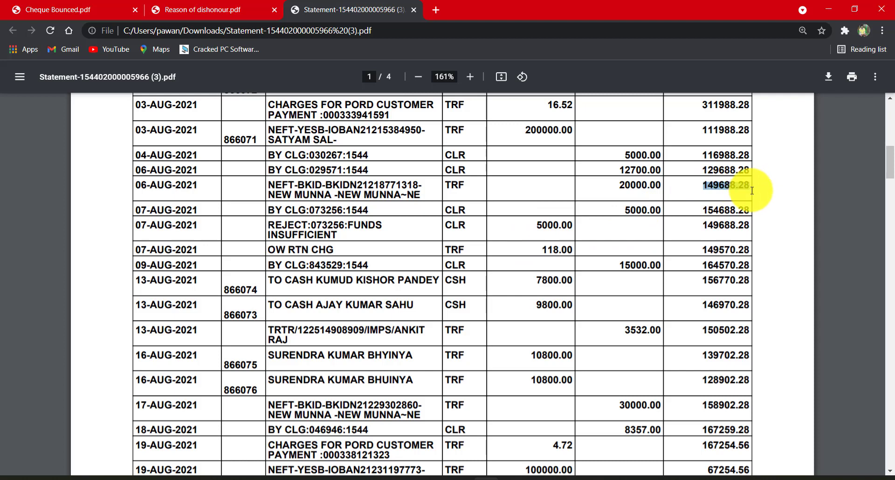
drag(621, 213, 681, 212)
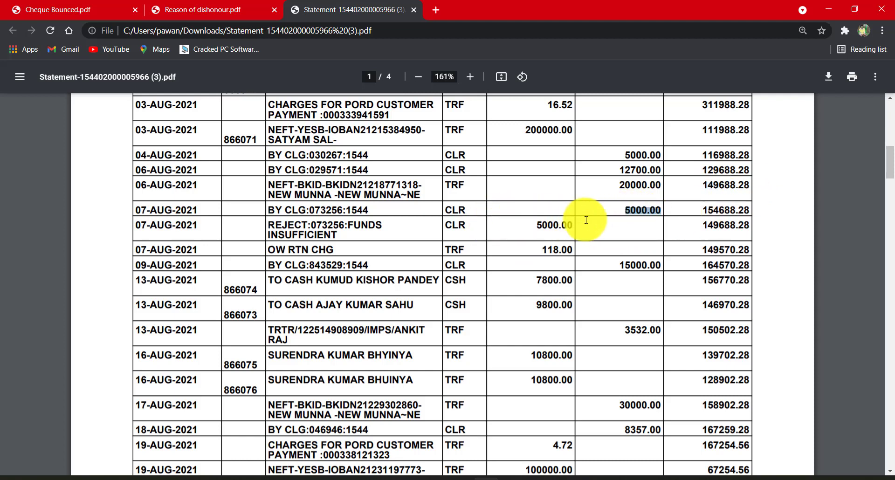
click(610, 216)
drag(621, 208, 708, 211)
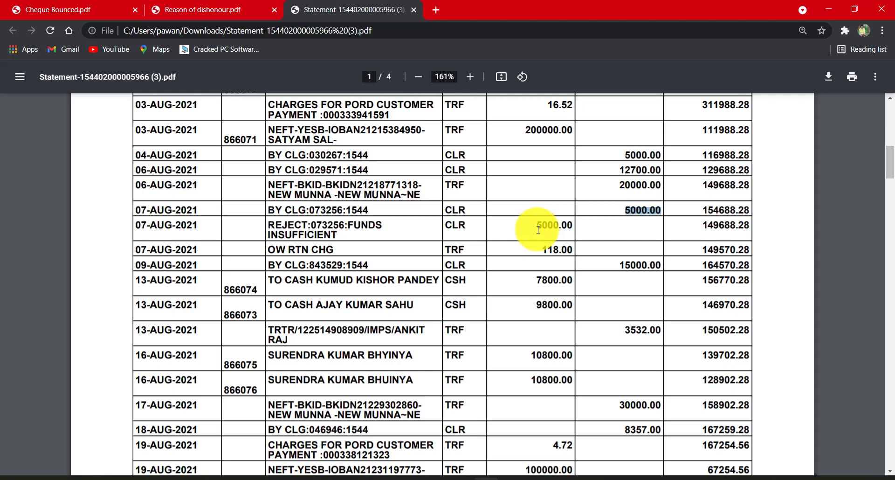
- Examine the rejection reason and the debited amount of the 07-AUG-2021 REJECT entry on the statement
click(269, 227)
drag(269, 227, 307, 227)
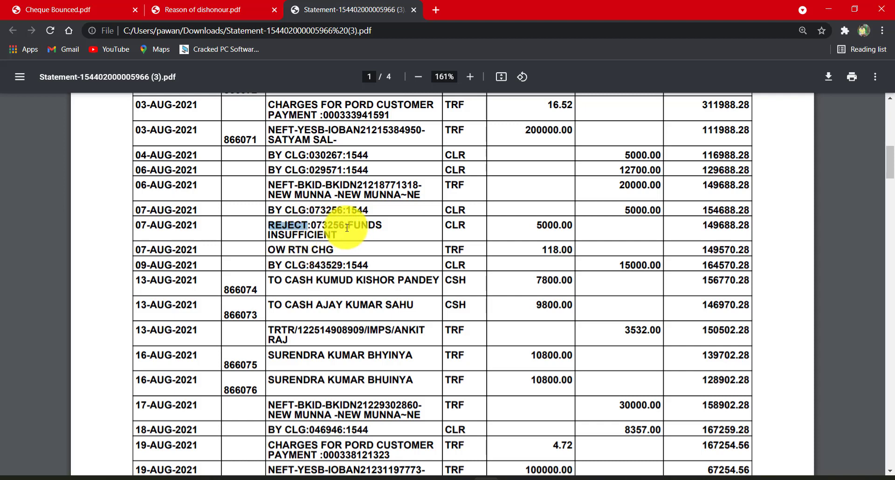
drag(340, 227, 379, 228)
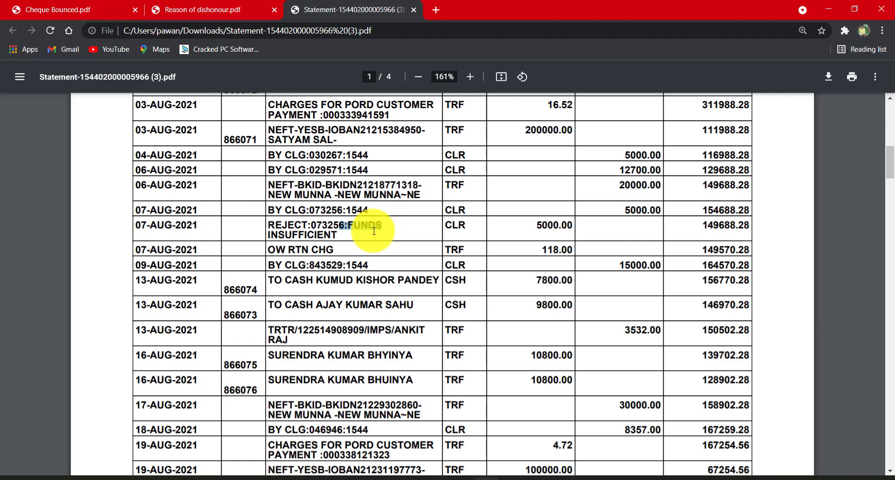
drag(536, 224, 600, 229)
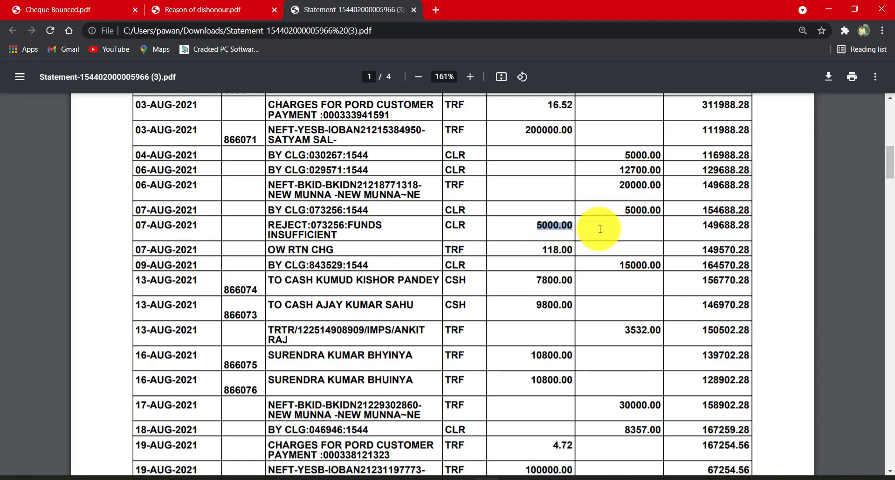
click(600, 229)
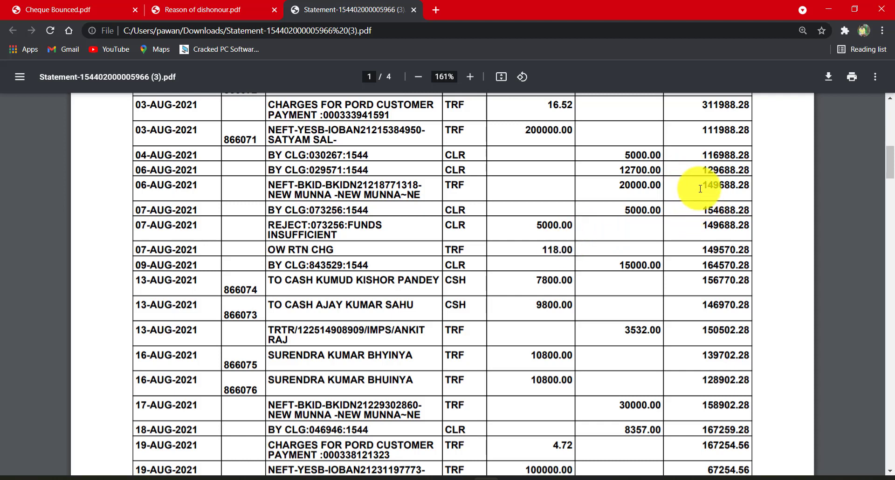
- Trace how the 07-AUG-2021 cheque clearing credit changes the running balance from the last 06-AUG-2021 entry
drag(701, 188, 752, 187)
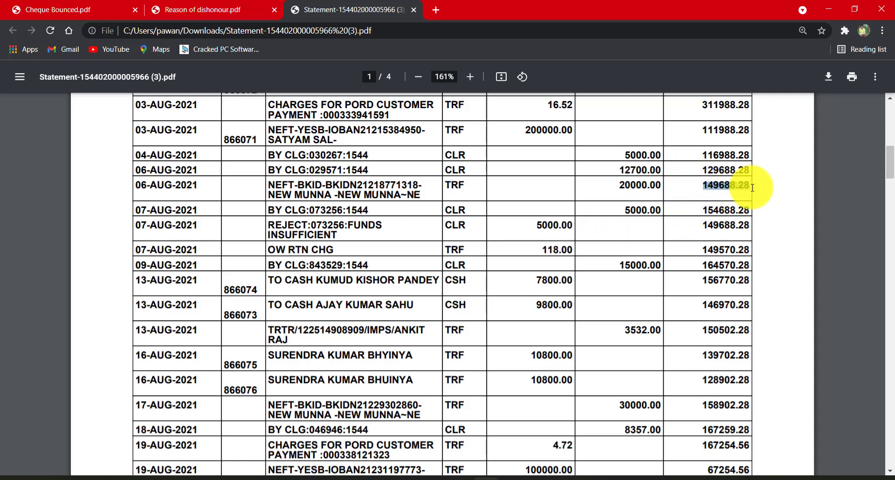
drag(625, 211, 755, 212)
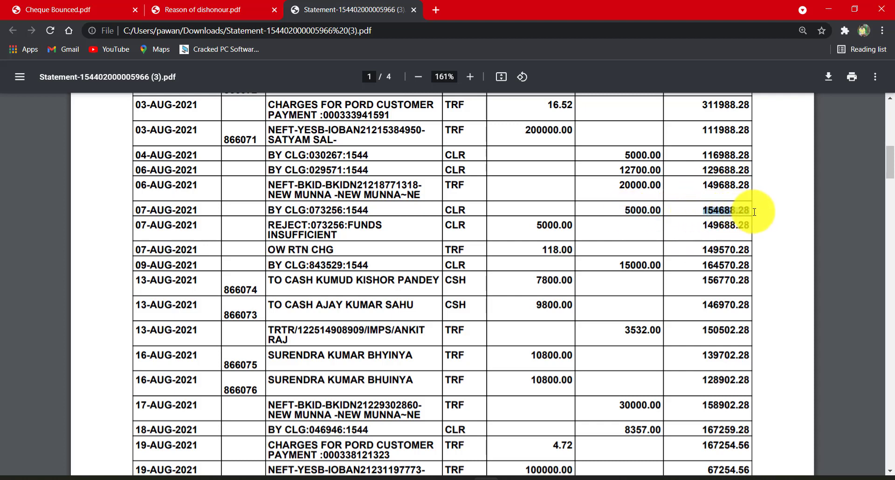
click(755, 212)
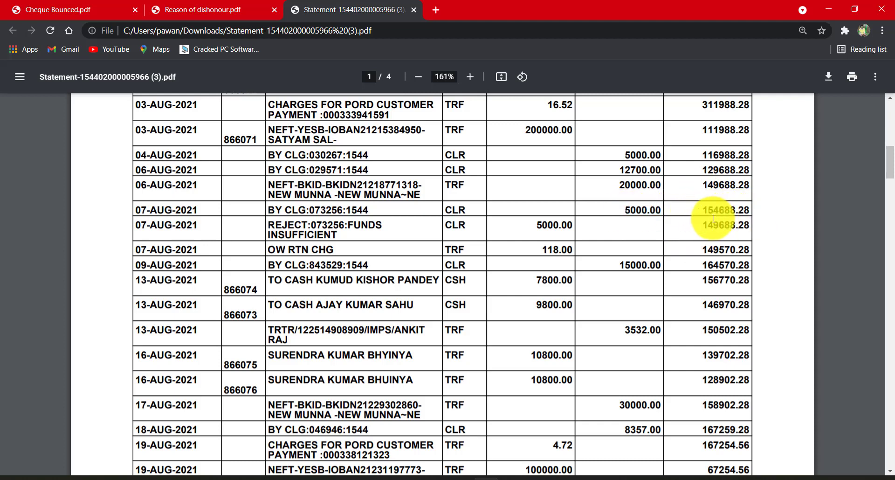
drag(702, 210, 753, 211)
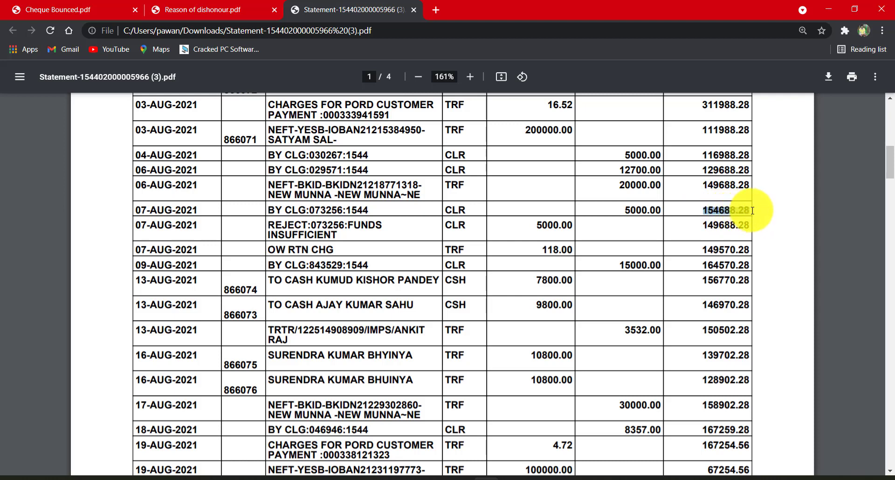
drag(625, 210, 661, 210)
click(668, 211)
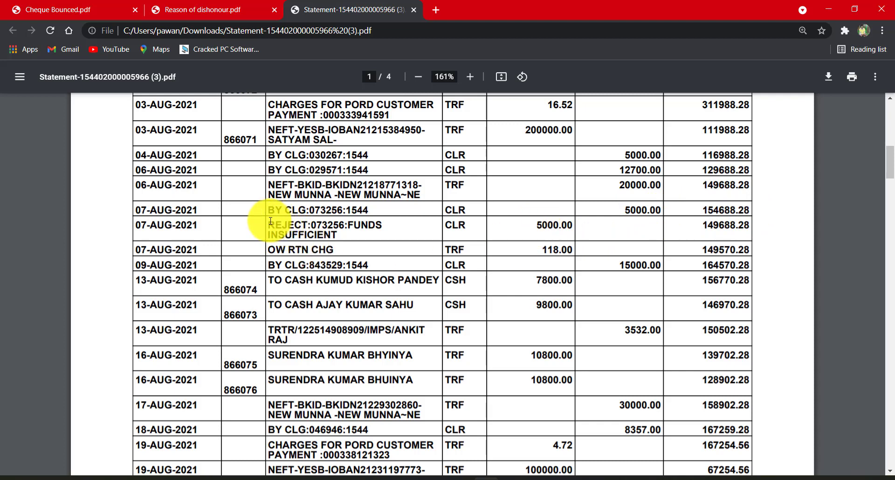
- Examine the 07-AUG-2021 REJECT entry together with the OW RTN CHG bank charge that follows it
drag(268, 225, 575, 249)
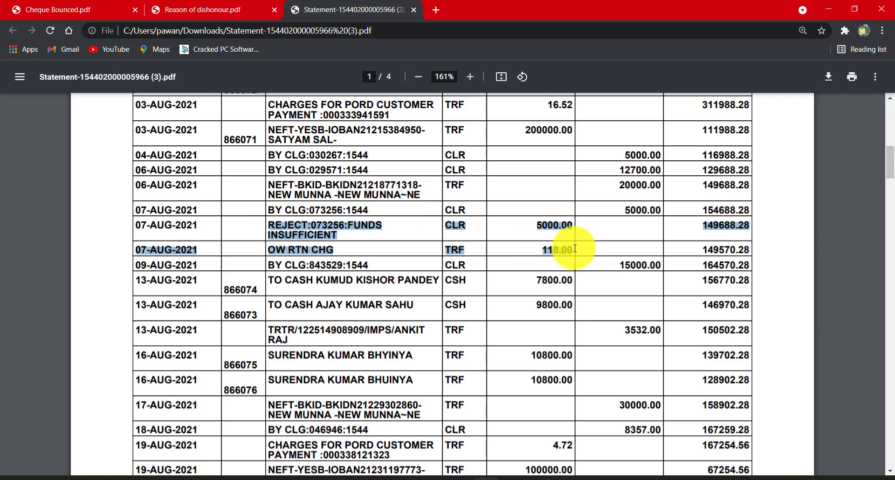
drag(575, 249, 545, 249)
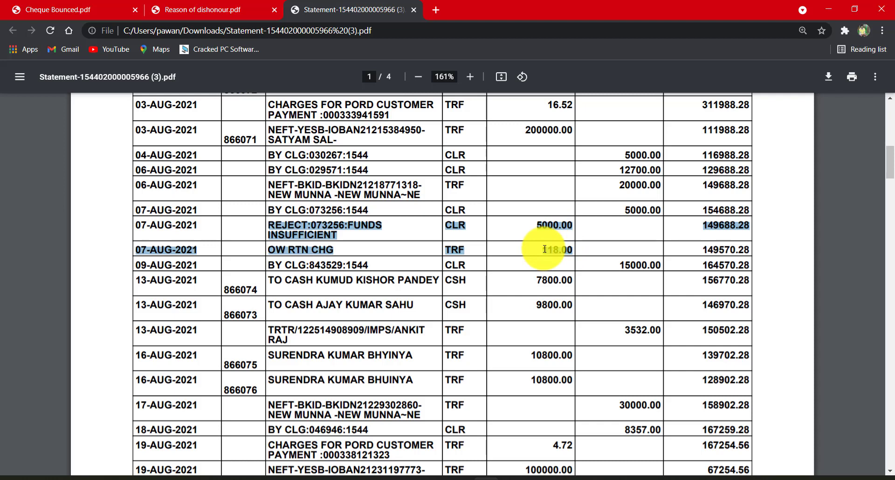
drag(545, 249, 596, 246)
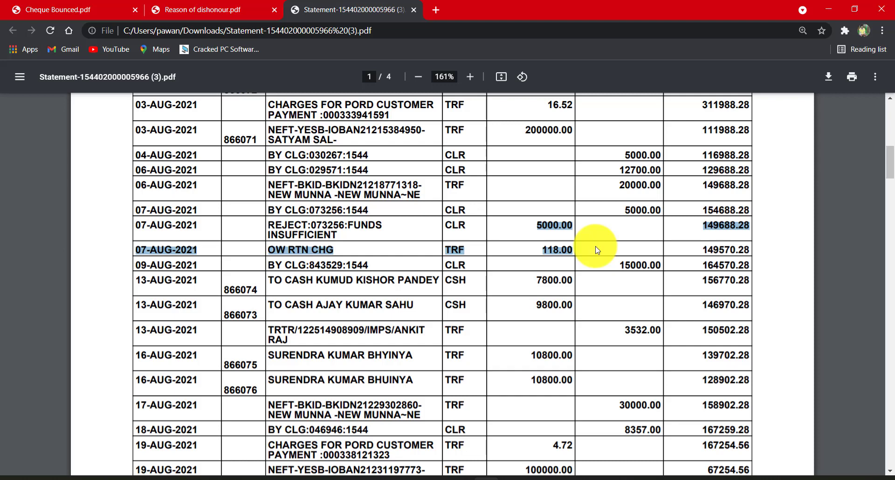
click(595, 250)
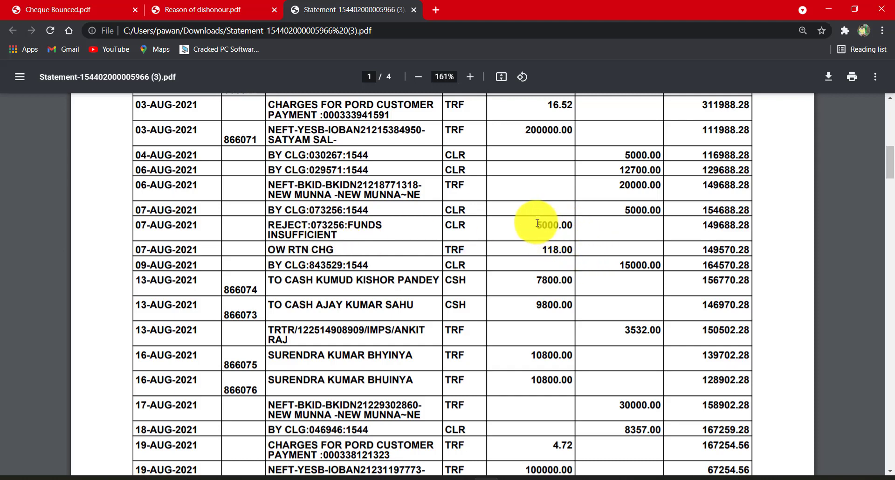
- Match the REJECT debit against the 07-AUG-2021 cheque credit, then check the balance and full row of the REJECT entry
drag(534, 224, 578, 227)
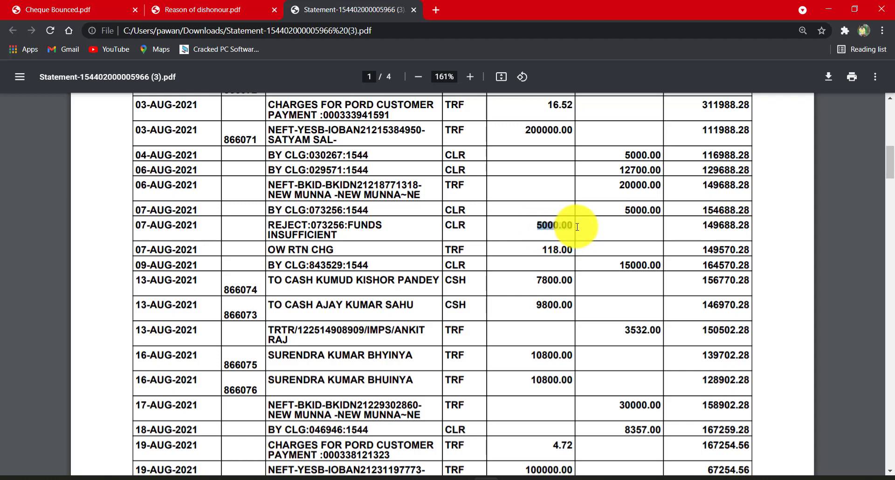
drag(622, 211, 729, 210)
drag(536, 225, 581, 229)
drag(702, 226, 749, 225)
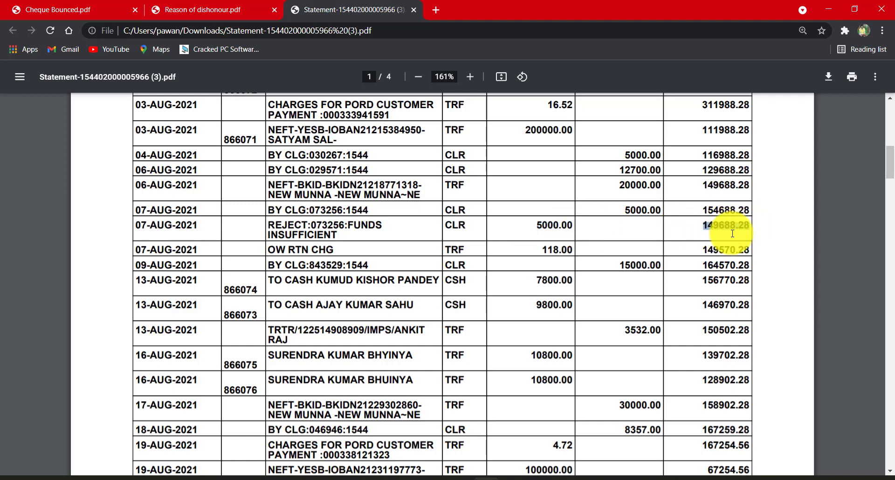
click(135, 226)
drag(135, 226, 756, 221)
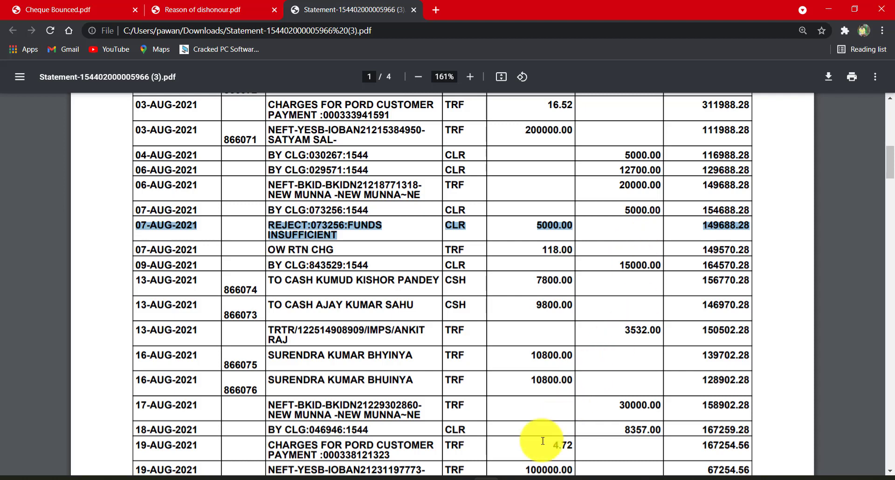
- Switch to the cheque presentation, start its slide show and advance to the list of seven reasons for dishonour
click(512, 479)
key(F5)
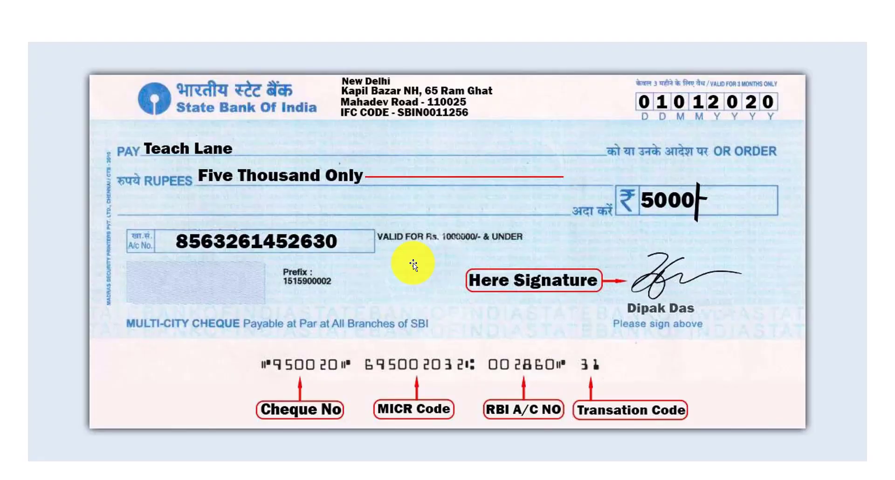
key(Right)
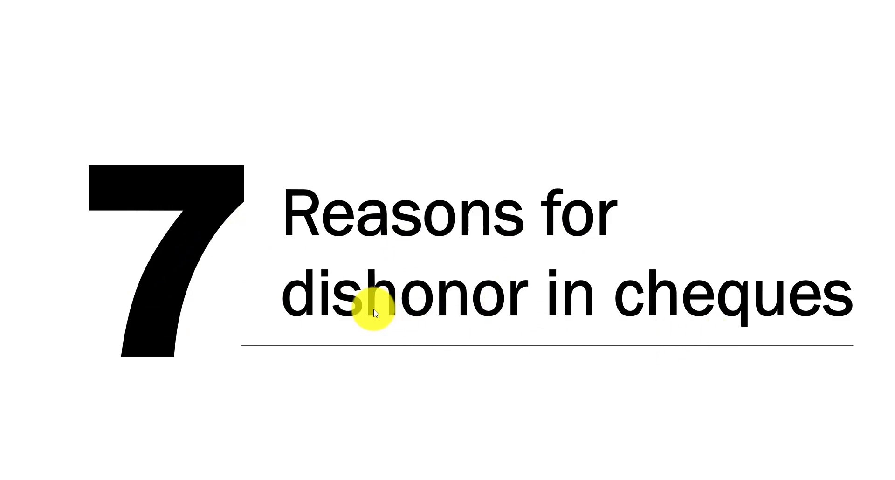
click(559, 327)
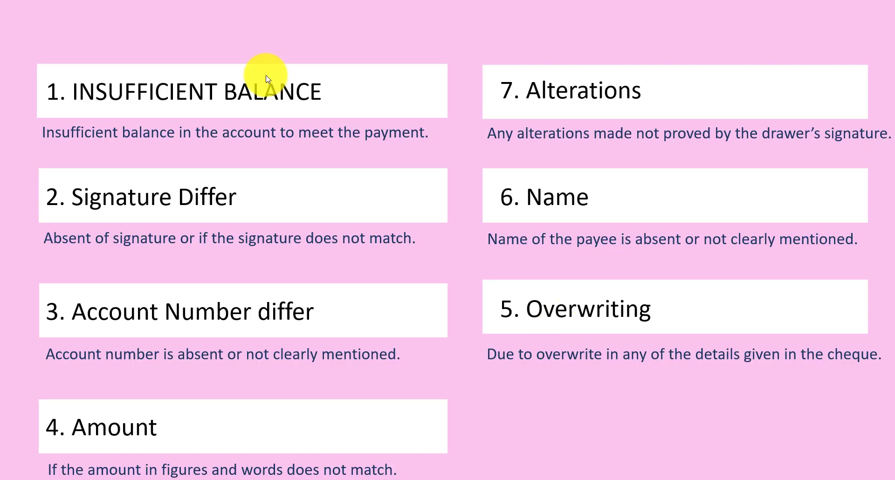
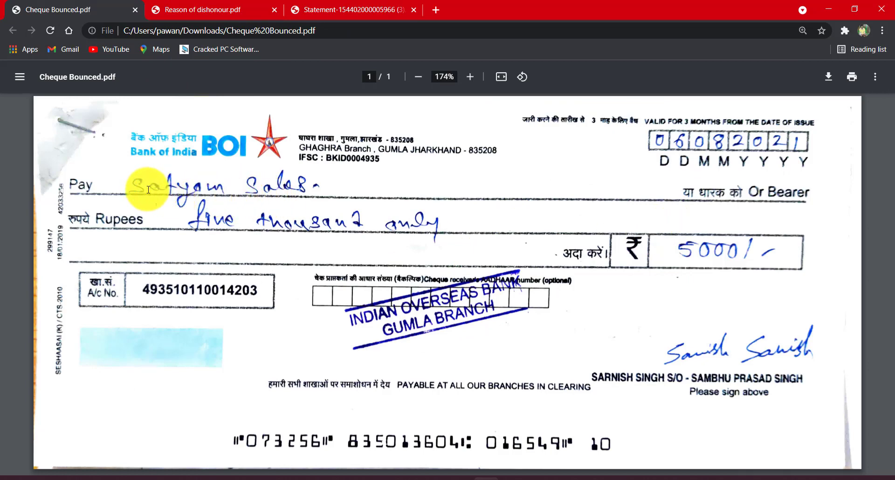
- Examine the payee name on the bounced cheque, then return to the slide listing the reasons for dishonour
drag(136, 187, 326, 186)
click(335, 221)
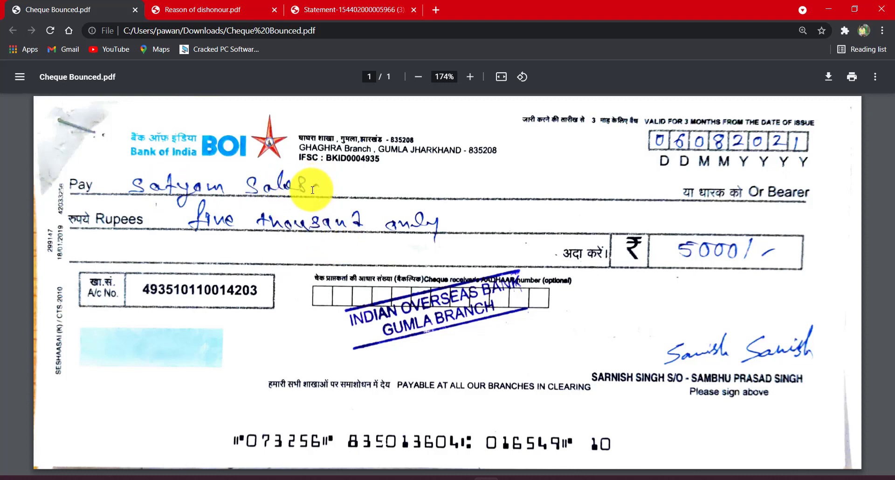
drag(313, 190, 148, 198)
click(150, 195)
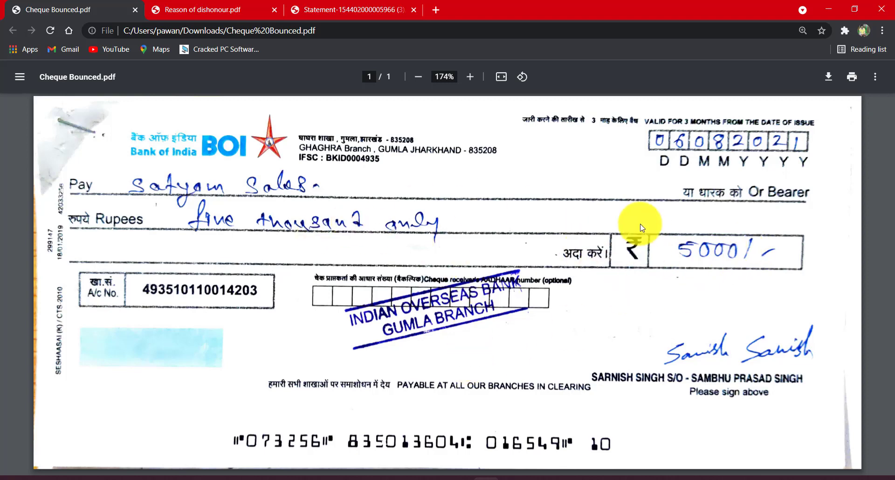
key(alt+Tab)
key(Tab)
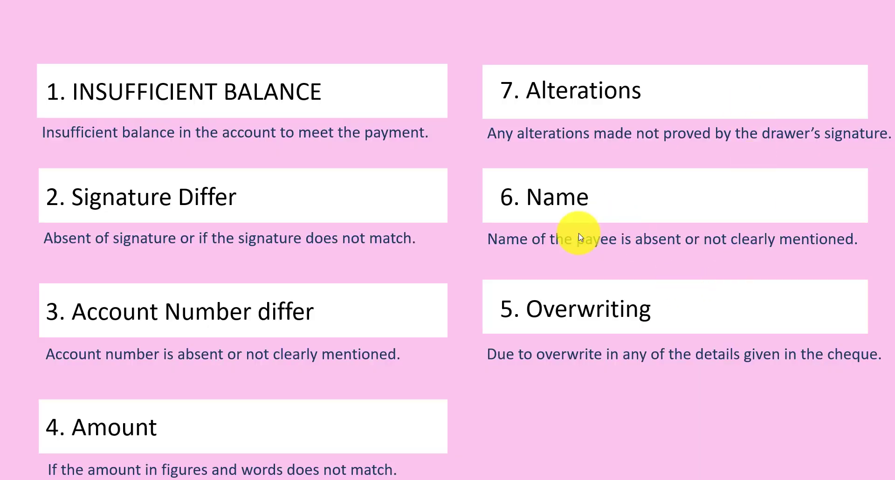
- Check the payee line of the cheque again against the Name reason for dishonour
key(alt+Tab)
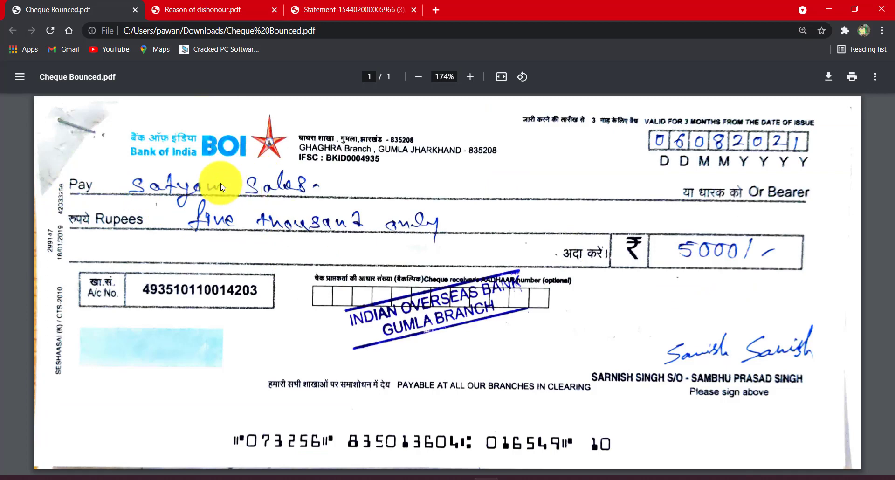
drag(119, 184, 320, 189)
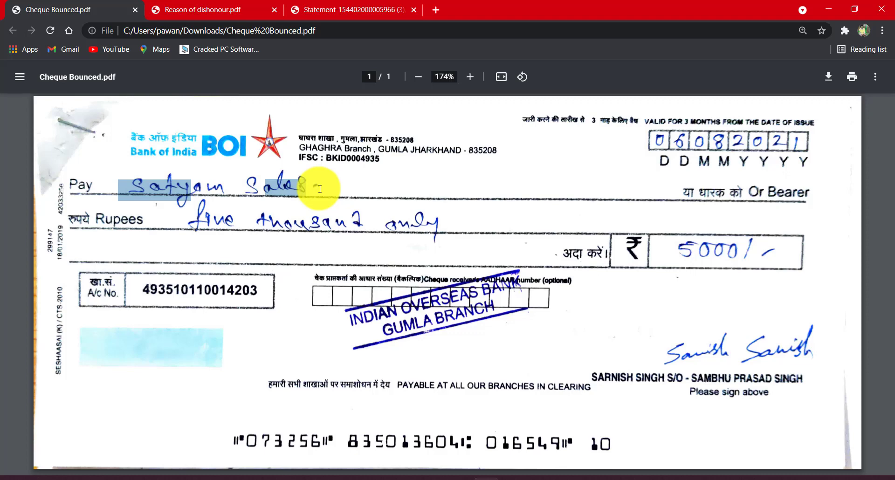
click(177, 220)
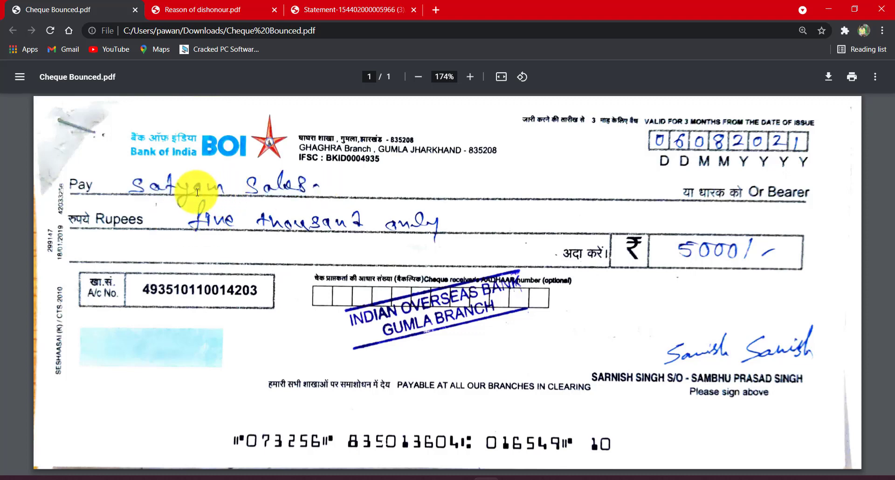
drag(136, 186, 333, 197)
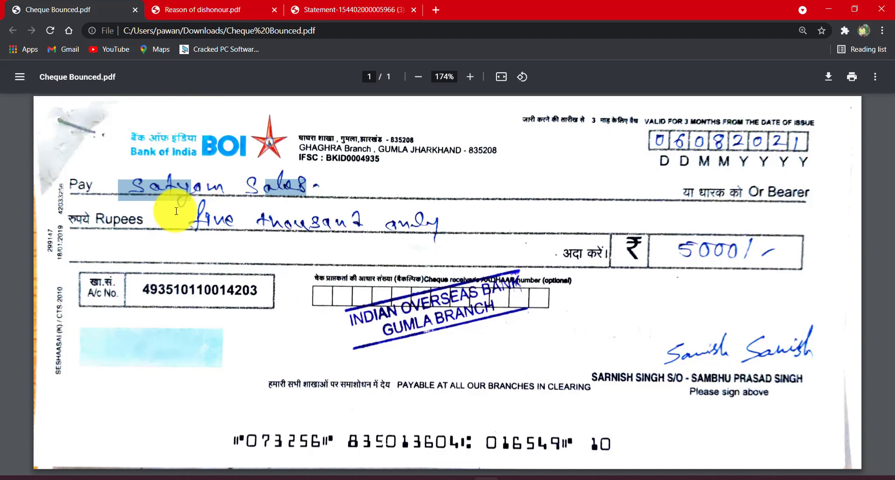
click(263, 192)
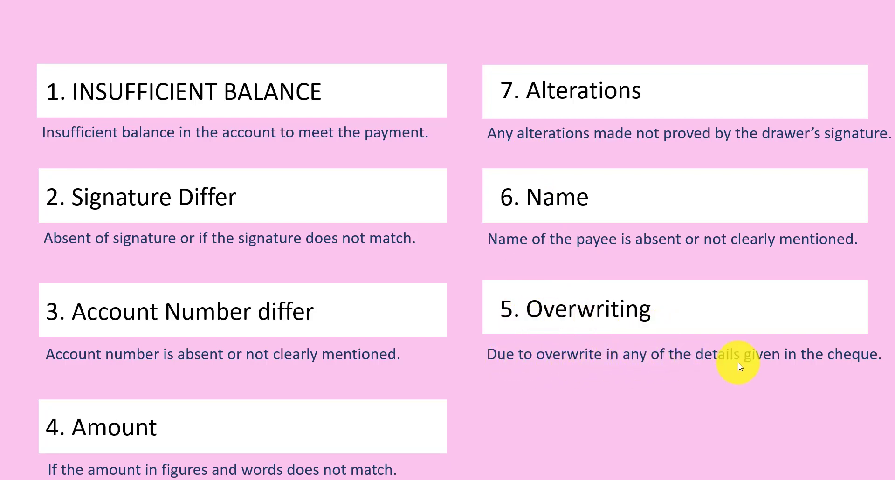
- Compare the dishonour reasons slide with the cheque, checking its payee, amount and date of issue
key(alt+Tab)
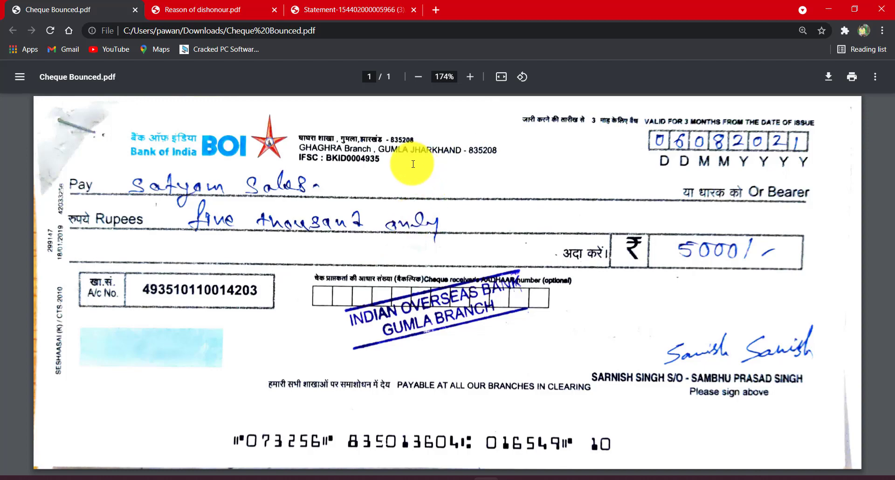
key(alt+Tab)
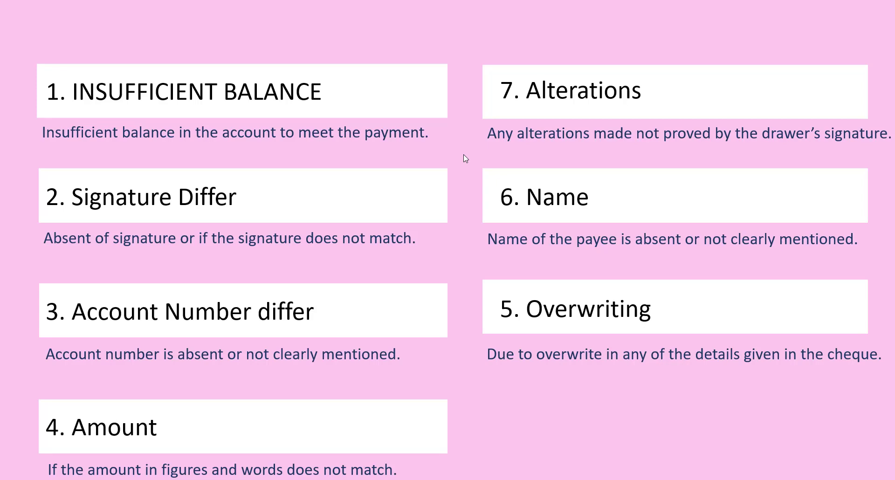
key(alt+Tab)
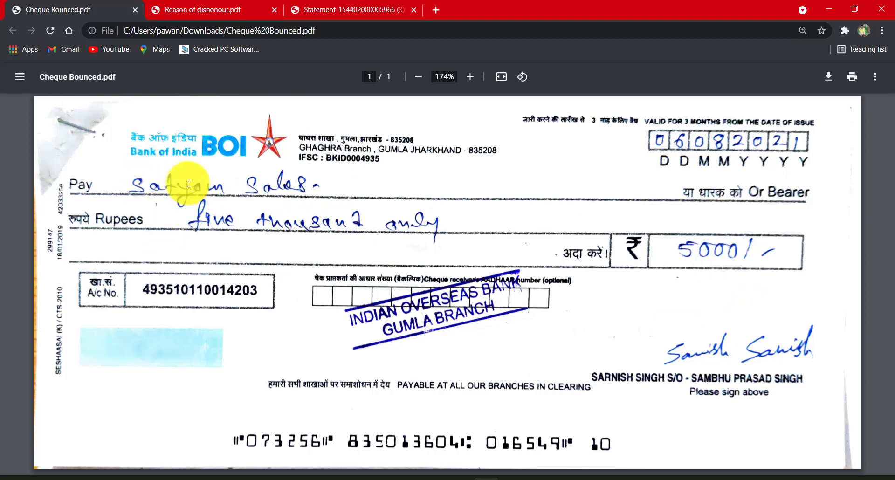
drag(129, 188, 509, 247)
click(509, 247)
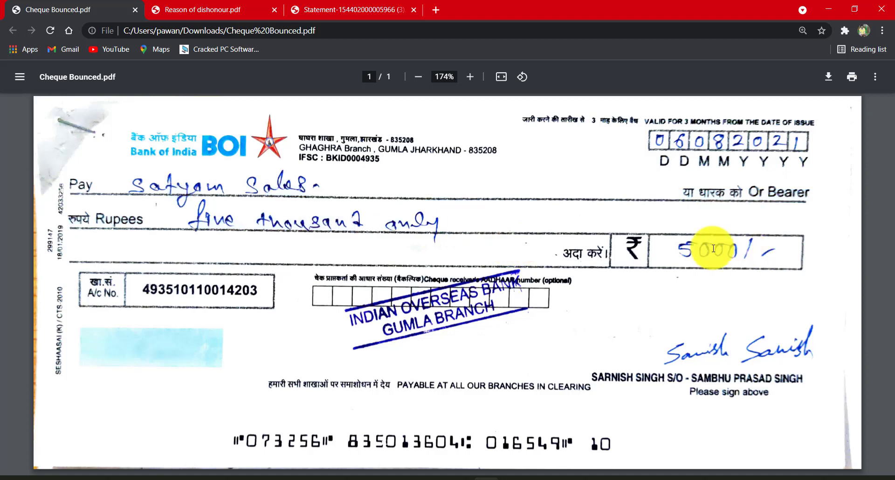
drag(658, 136, 799, 141)
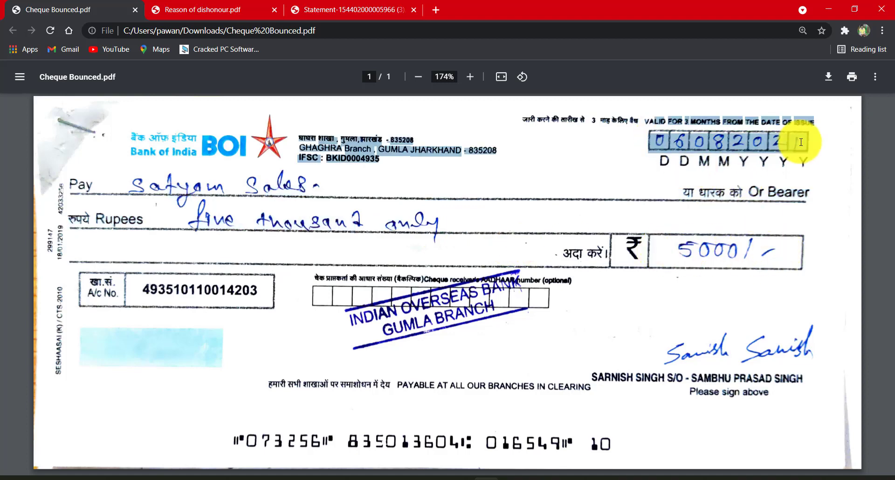
click(780, 286)
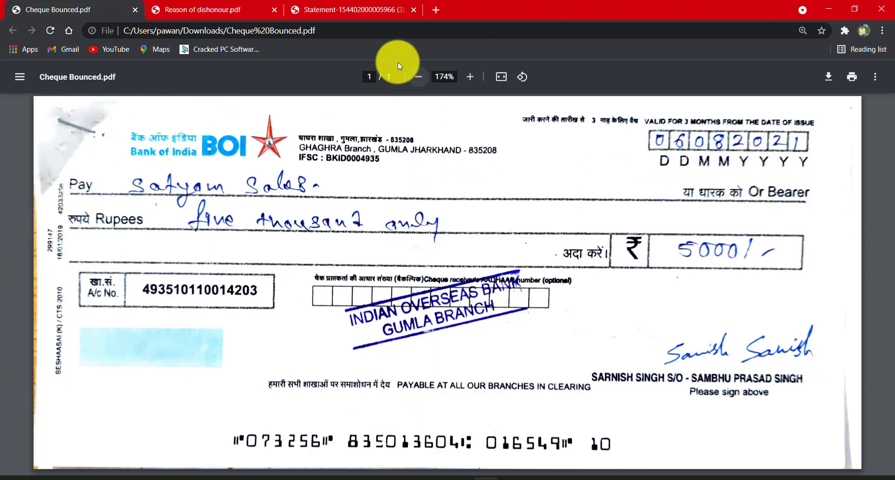
- Switch to the bank statement and examine the 07-AUG-2021 REJECT entry's particulars and debit amount
click(326, 6)
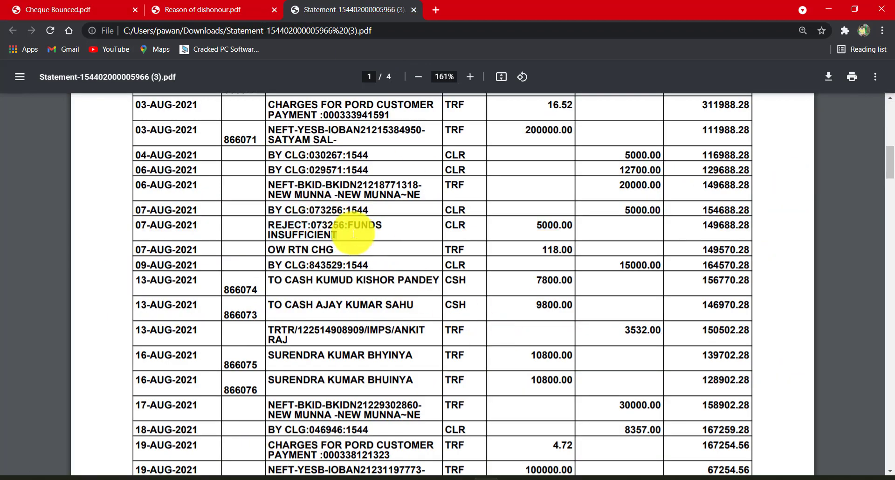
drag(267, 226, 391, 228)
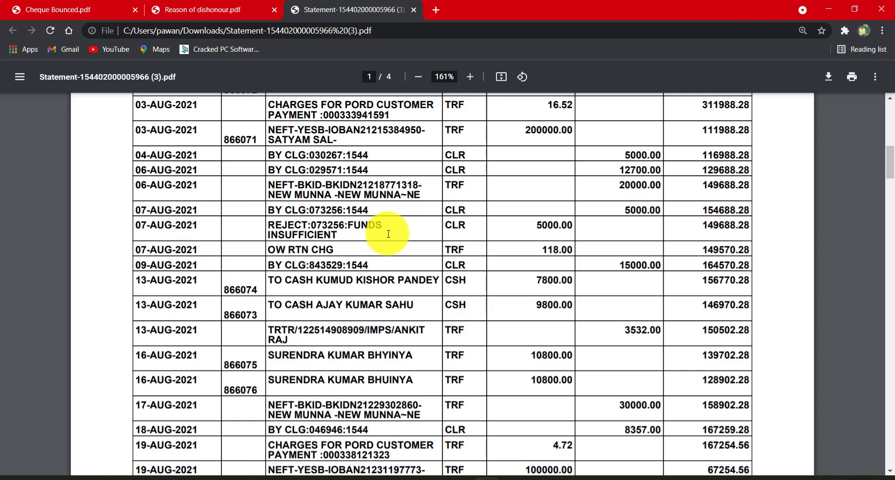
click(624, 236)
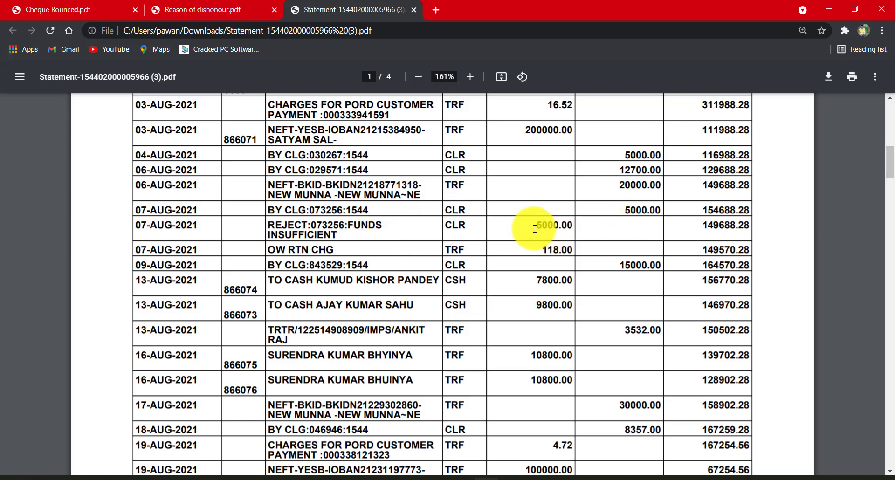
drag(552, 239, 572, 256)
- Open the Reason of dishonour return memo and compare it with the bounced cheque
click(235, 10)
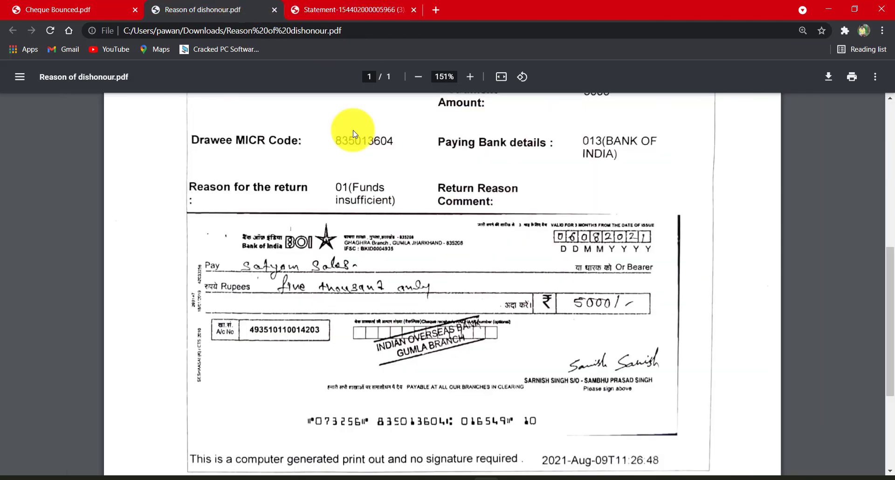
scroll(490, 317, up, 6)
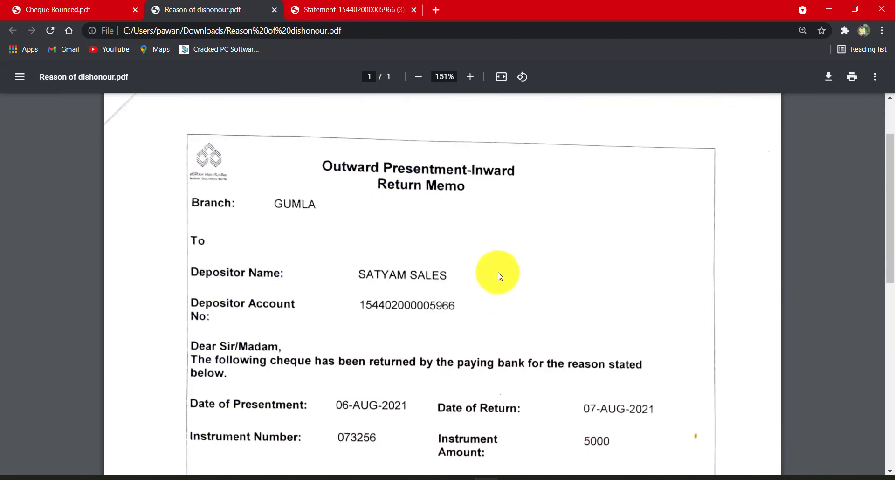
click(84, 9)
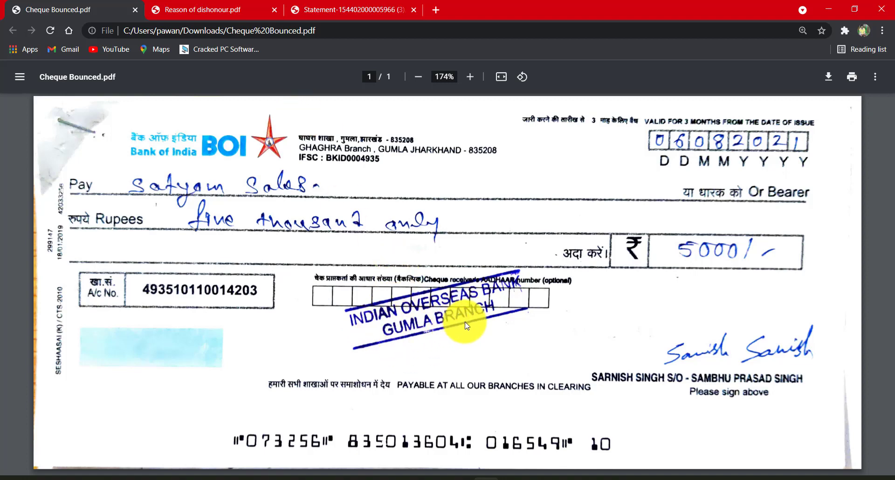
click(200, 9)
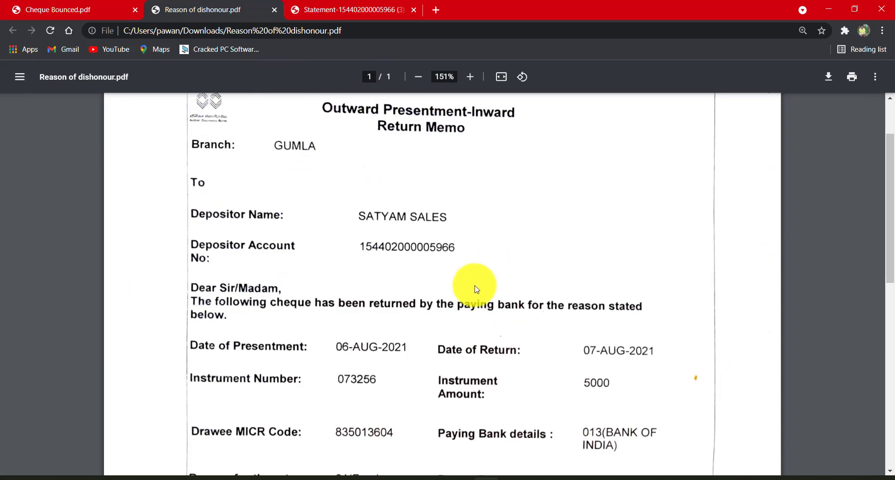
- Read the return memo through, covering the depositor, presentment and return dates, instrument details, return reason and cheque copy
scroll(399, 200, up, 2)
scroll(450, 200, down, 6)
scroll(372, 208, up, 6)
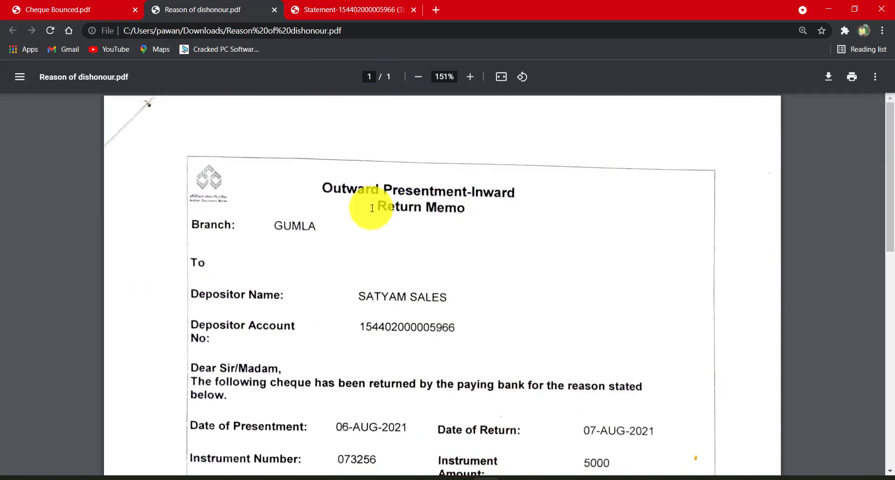
scroll(306, 380, down, 3)
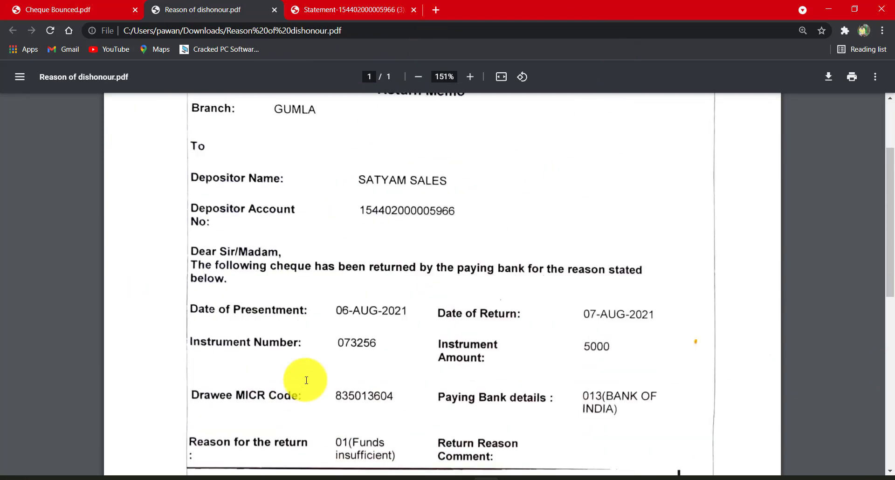
scroll(307, 380, down, 3)
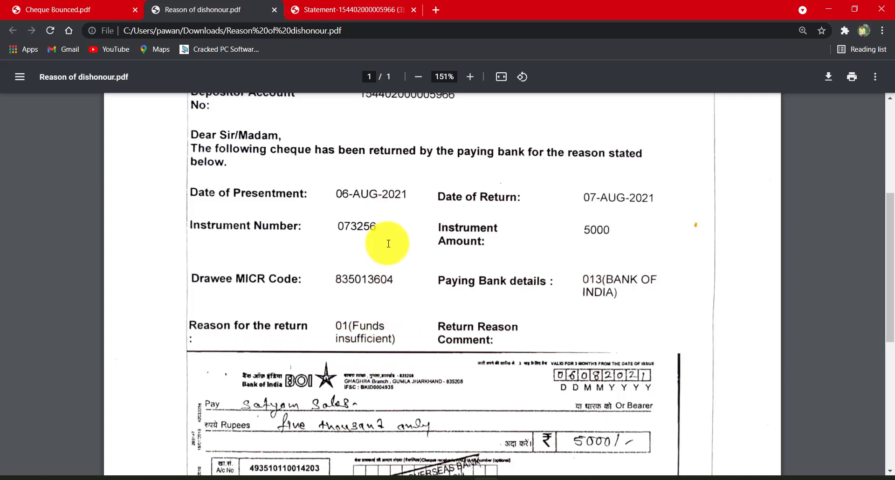
scroll(410, 327, down, 5)
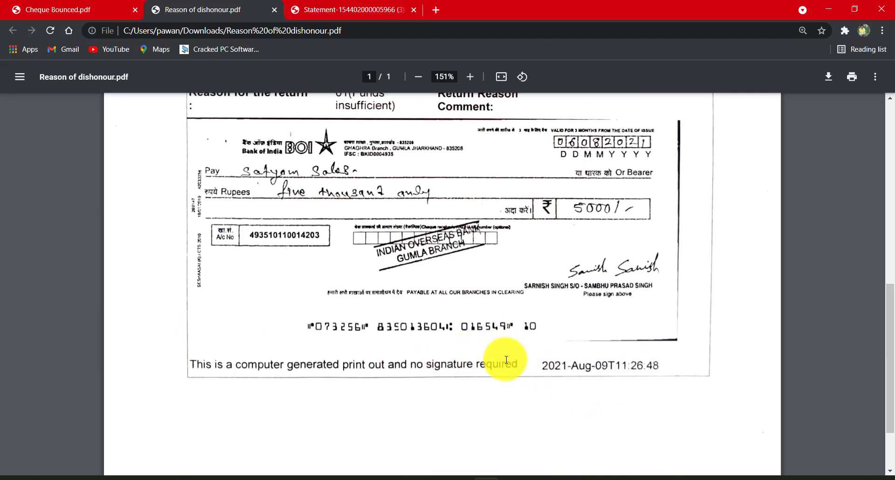
scroll(443, 335, up, 3)
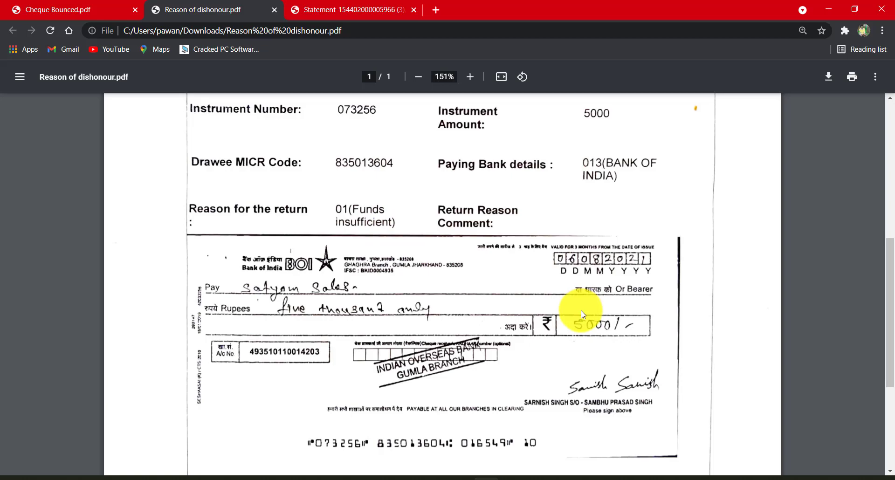
scroll(548, 306, up, 2)
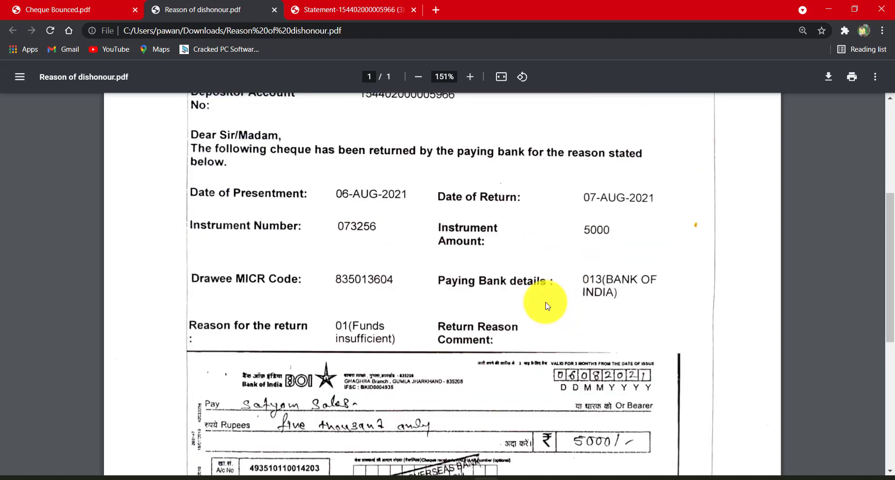
scroll(421, 276, down, 3)
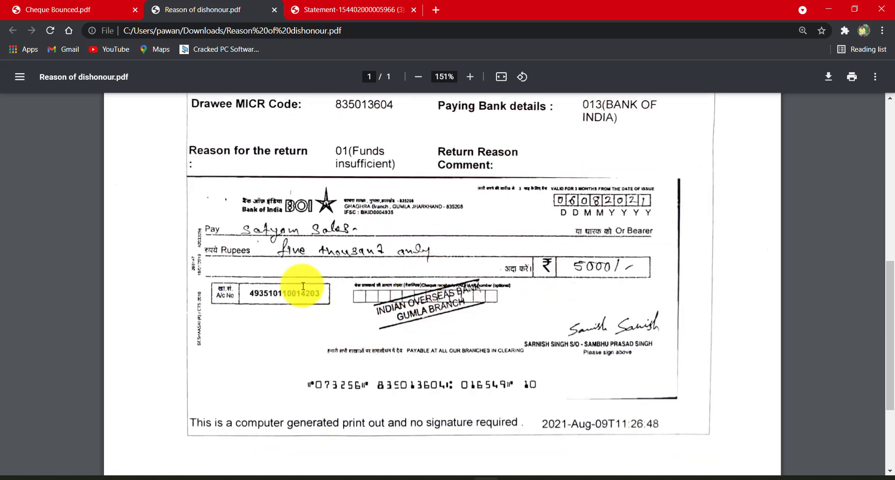
- Return to the bank statement and examine the full row of the 07-AUG-2021 REJECT entry
scroll(279, 262, up, 5)
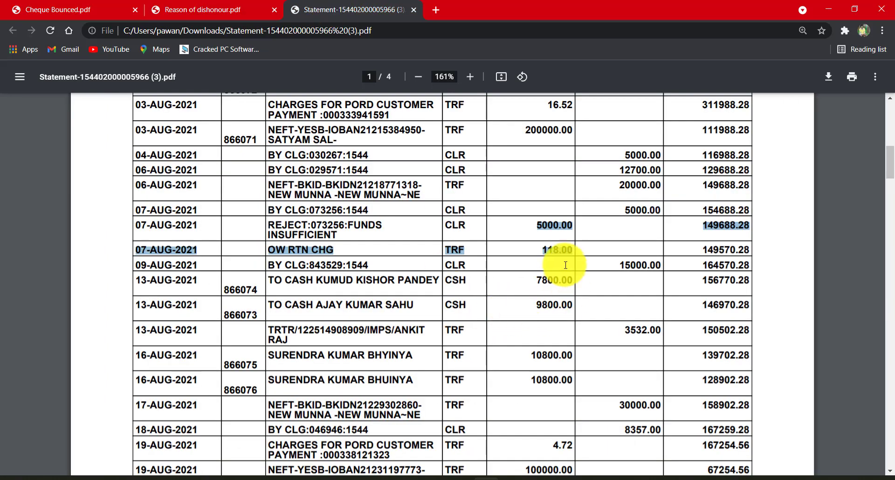
click(537, 233)
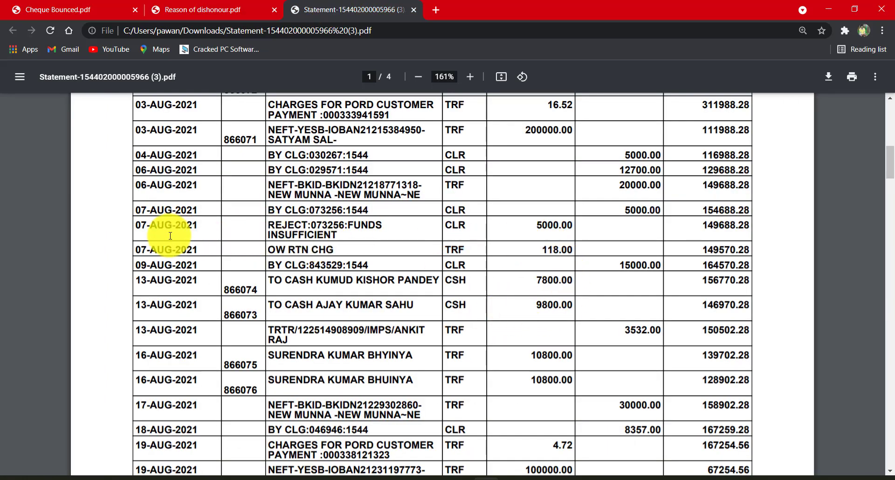
drag(136, 226, 753, 230)
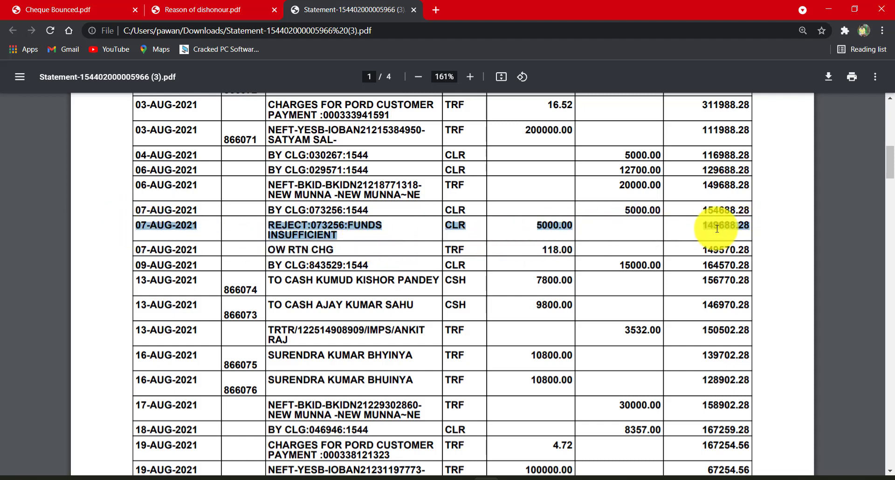
- Display the IOB BANK ledger vouchers in Tally.ERP 9, then compare the closing balance with the REJECT entry's balance in the bank statement
click(540, 479)
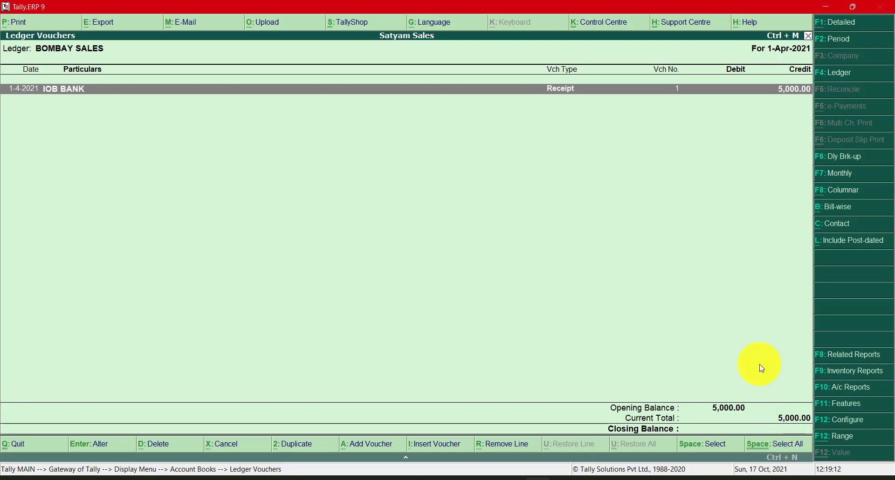
key(F4)
text(Io)
key(Return)
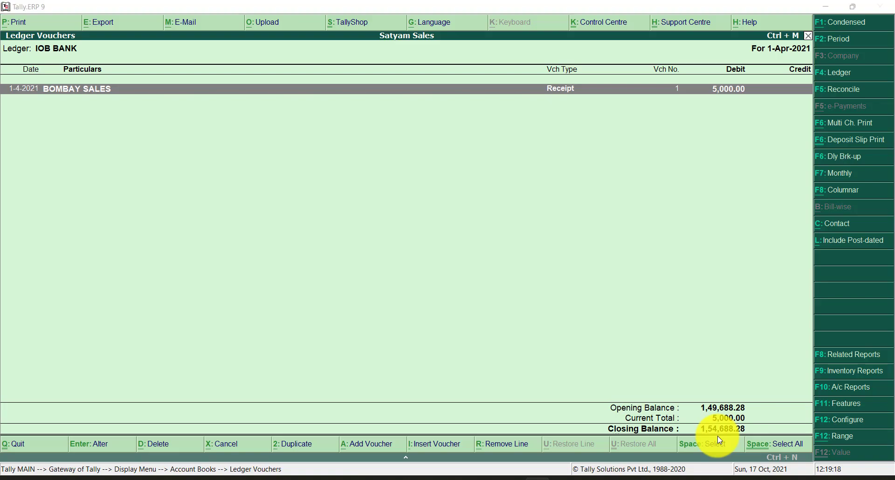
key(alt+Tab)
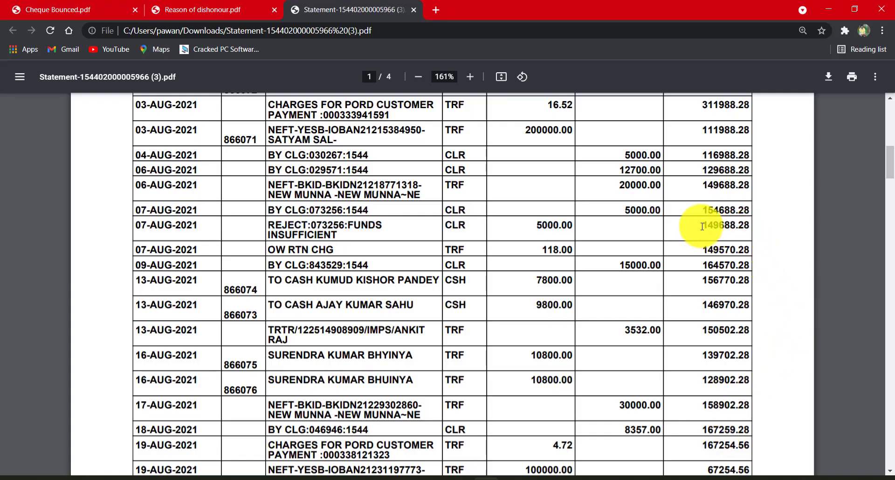
double_click(727, 229)
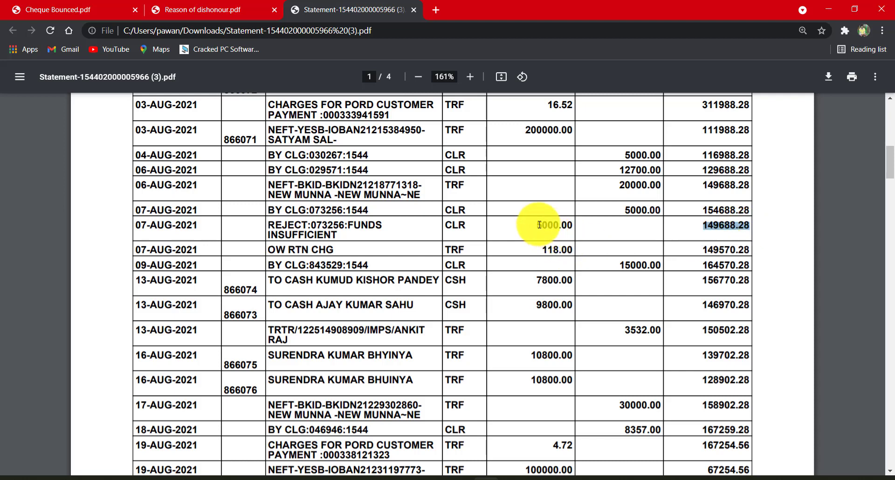
- Check the REJECT entry's withdrawal amount and balance in the bank statement against the IOB BANK ledger in Tally.ERP 9
double_click(550, 228)
shift+click(725, 230)
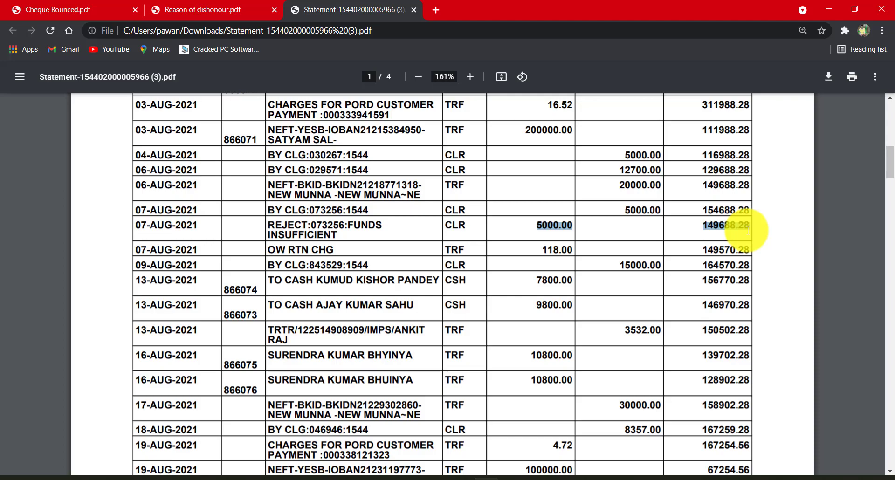
key(alt+Tab)
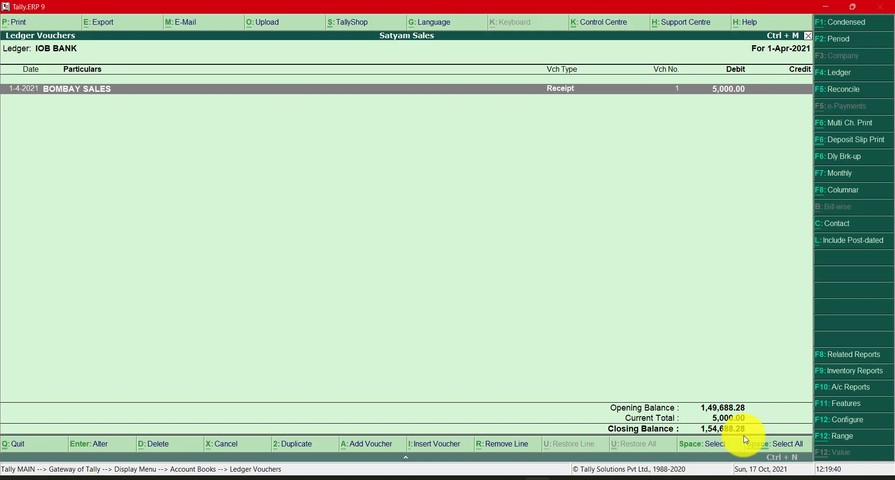
- Leave the IOB BANK ledger report and start a new Payment voucher
key(Escape)
key(Escape)
key(Escape)
key(Escape)
key(Up)
key(Up)
key(Up)
key(Up)
key(Up)
key(Up)
key(Up)
key(Up)
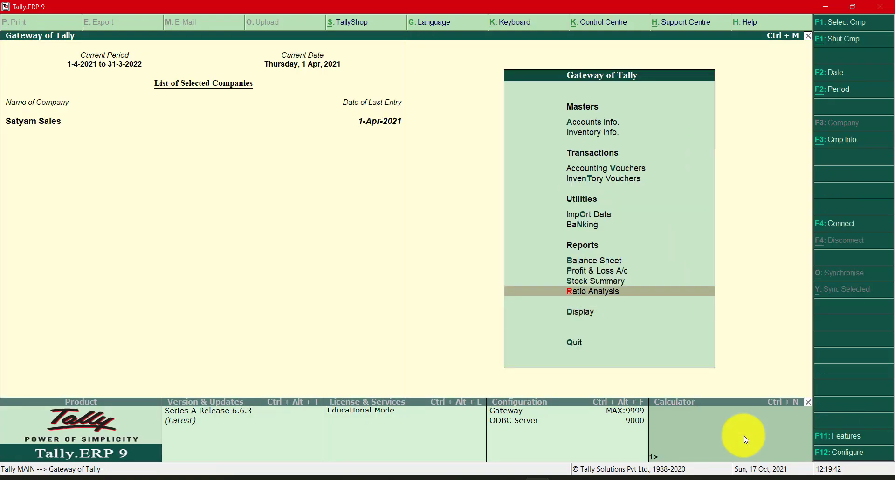
key(Return)
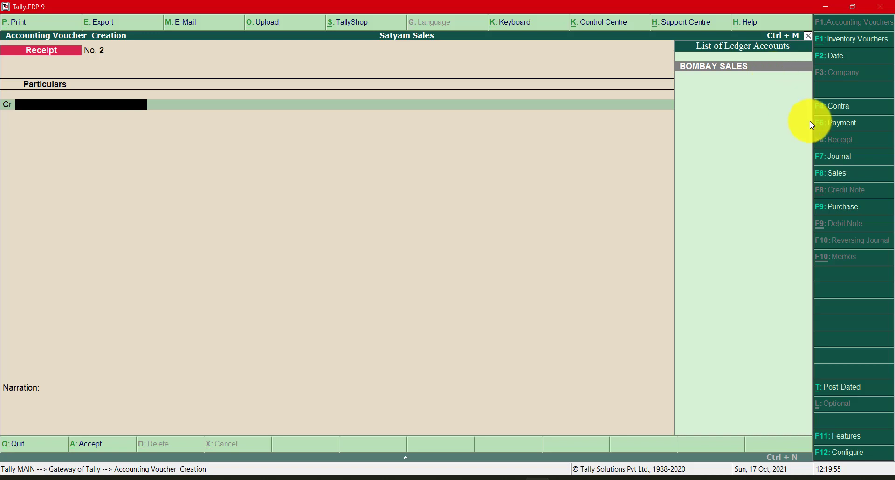
click(824, 123)
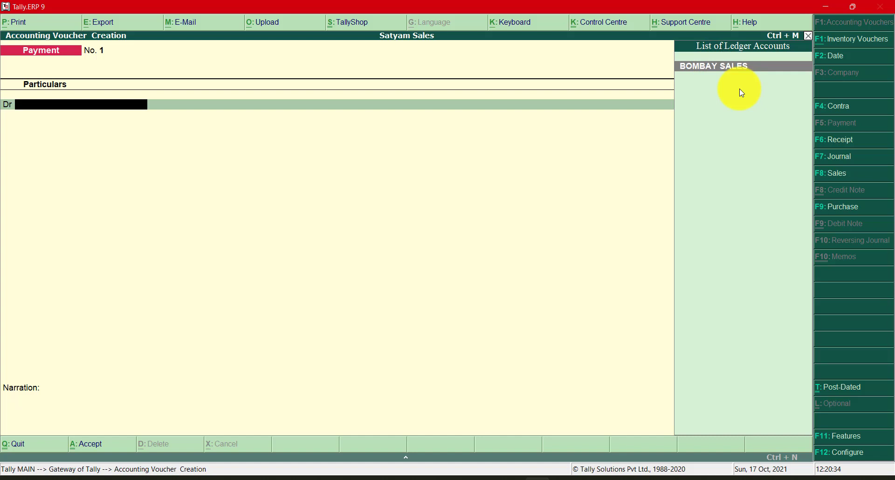
- Debit BOMBAY SALES with 5,000 in the payment voucher, with the bill-wise reference set to On Account
key(Return)
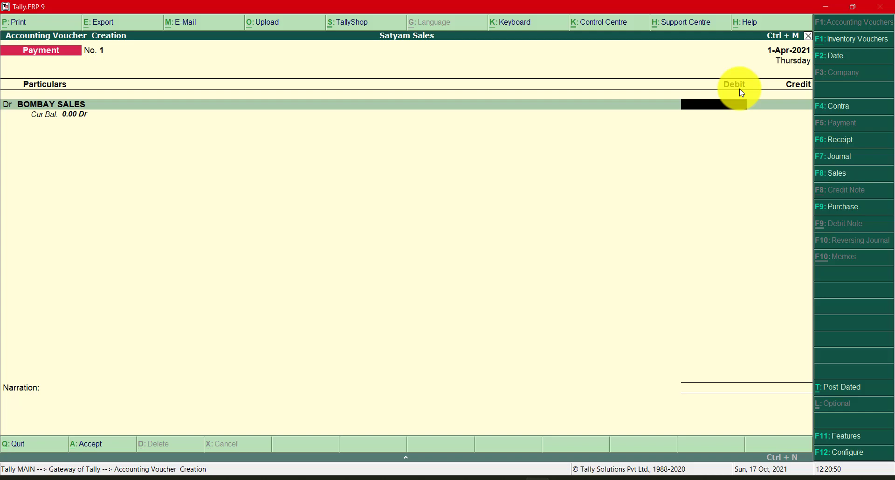
text(5000)
key(Return)
key(Return)
key(Return)
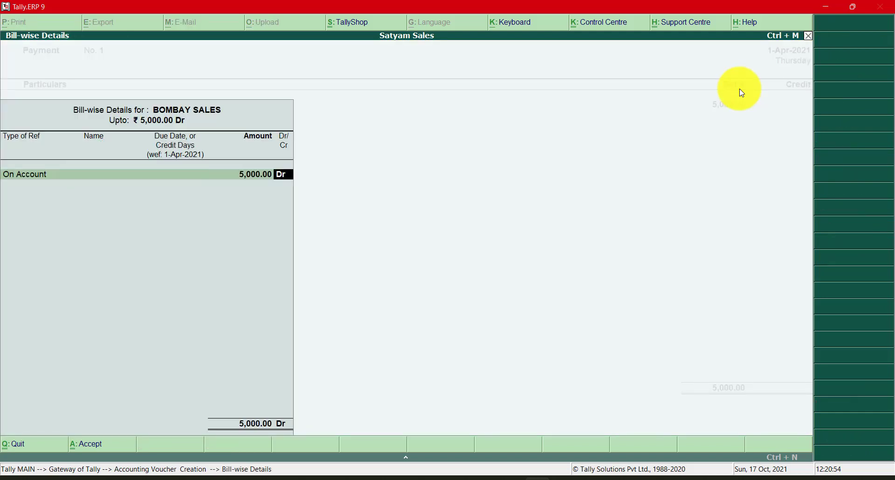
key(Return)
key(Return)
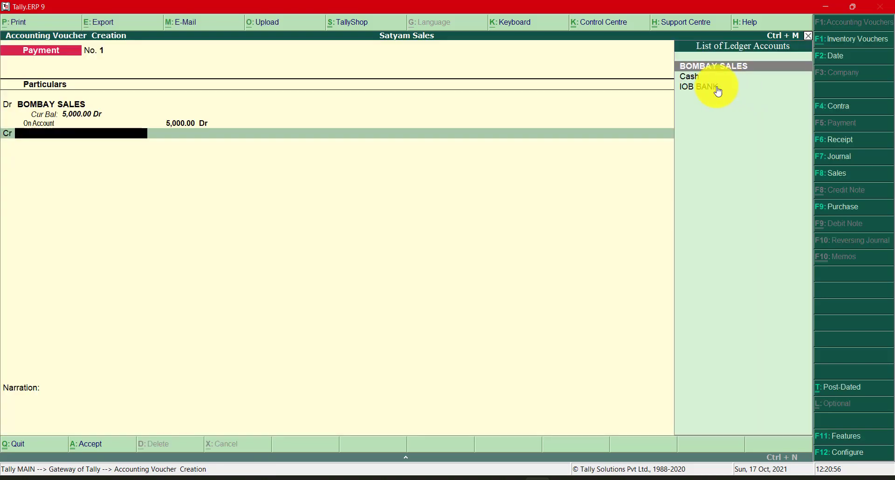
- Credit IOB BANK with 5,000 in the voucher and compare its current balance with the REJECT entry's balance in the bank statement
key(Down)
key(Down)
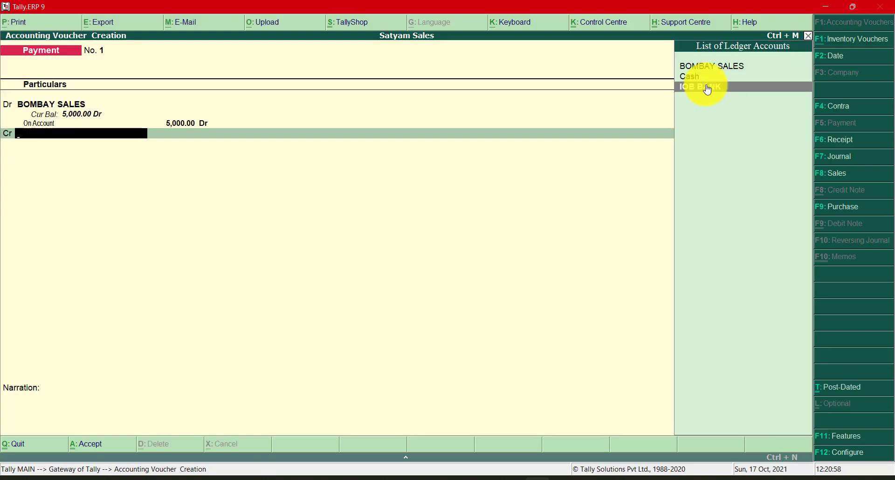
key(Return)
key(alt+Tab)
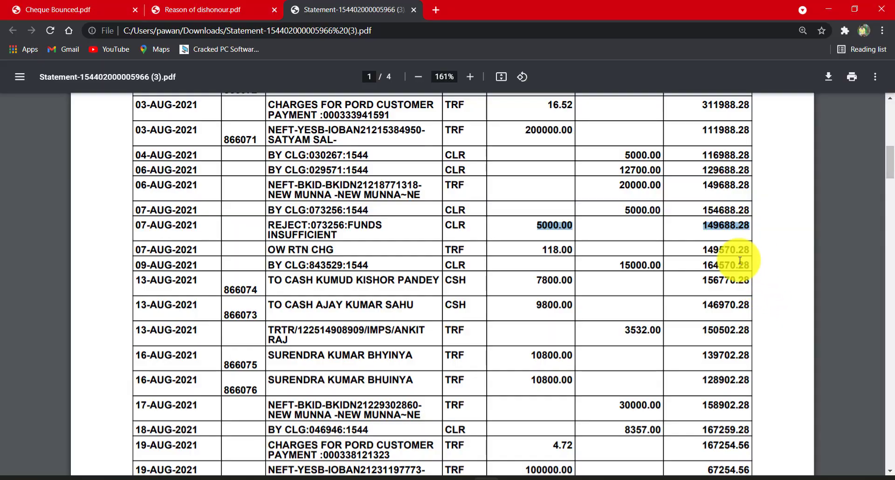
click(714, 228)
drag(701, 226, 752, 227)
key(alt+Tab)
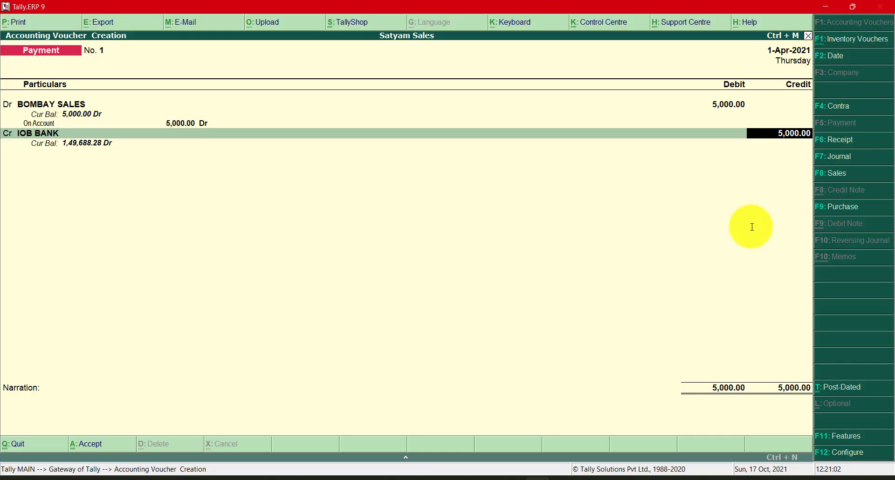
- Allocate the 5,000 IOB BANK credit as a Cheque with instrument number 073256, dated 1-Apr-2021
key(Return)
key(Return)
key(Return)
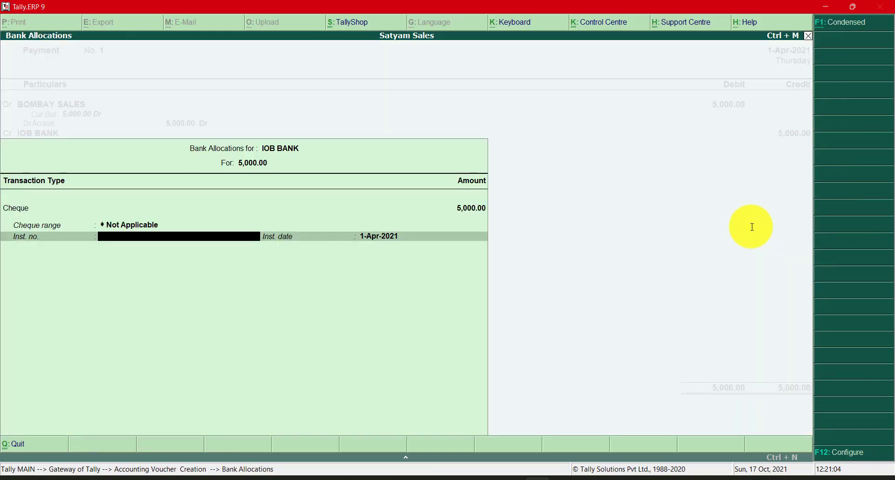
key(alt+Tab)
key(alt+Tab)
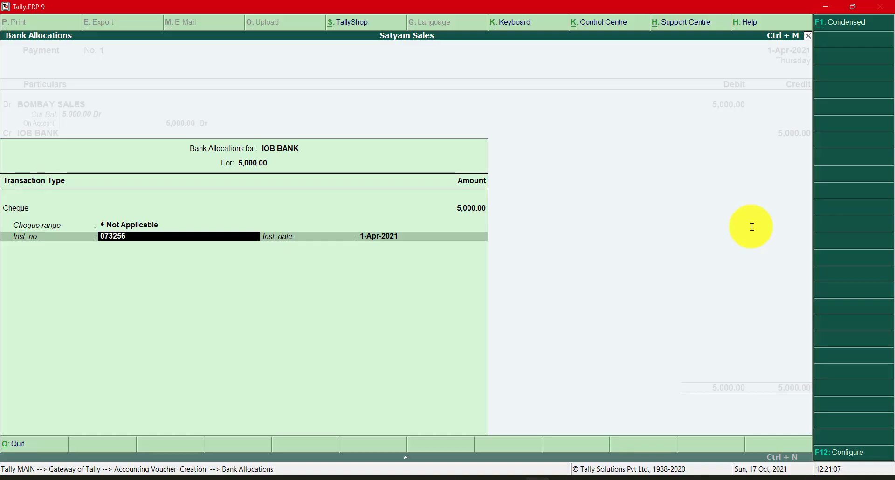
key(Return)
key(Return)
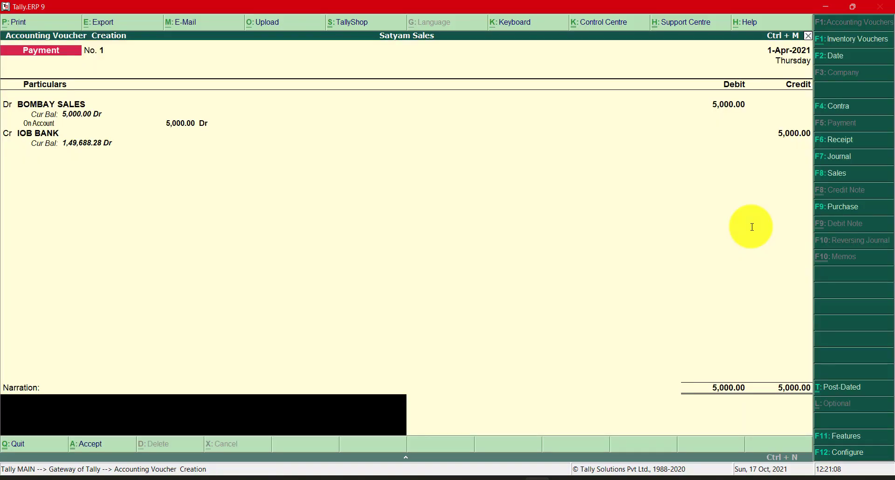
- Enter the narration "ch no:073256 -------------- cheque returned due to insufficient balance." and save the payment voucher
text(ch no:)
key(alt+Tab)
key(alt+Tab)
text(:073)
key(alt+Tab)
key(alt+Tab)
text(256 -------------- cheq)
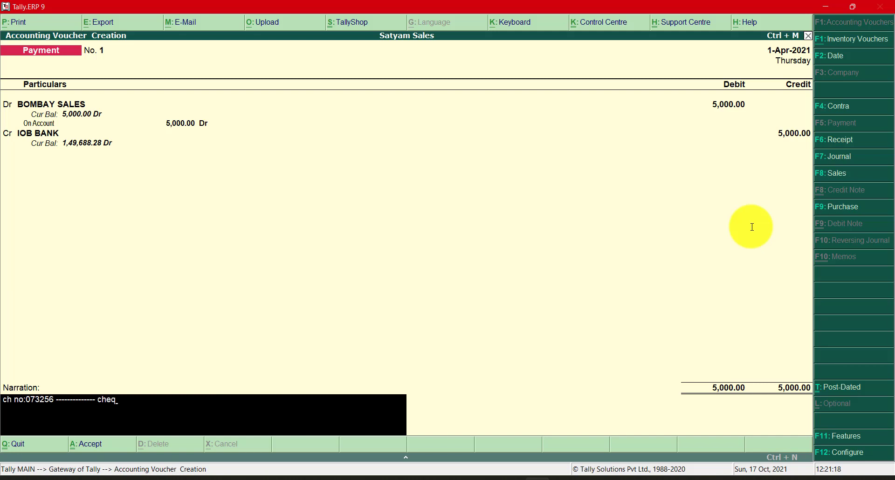
text(ue returbed)
key(BackSpace)
key(BackSpace)
key(BackSpace)
text(ned)
text(due to)
text( ind)
key(BackSpace)
text(suff)
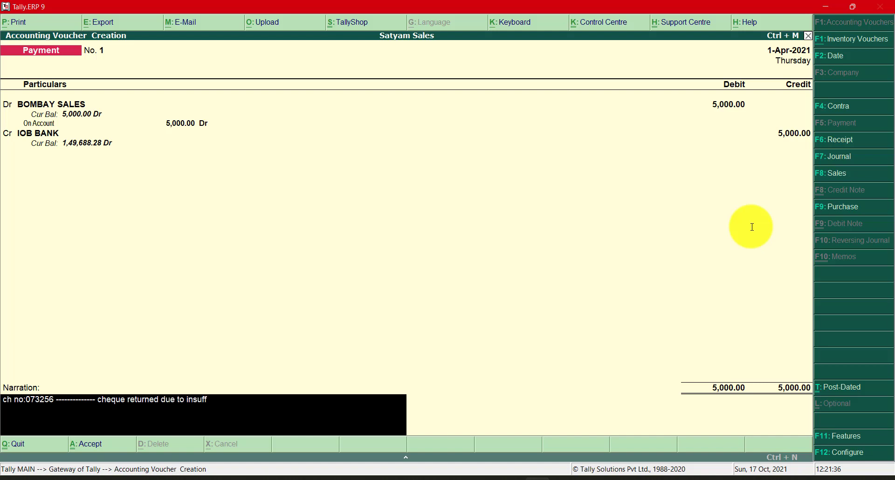
text(icient balance)
key(Return)
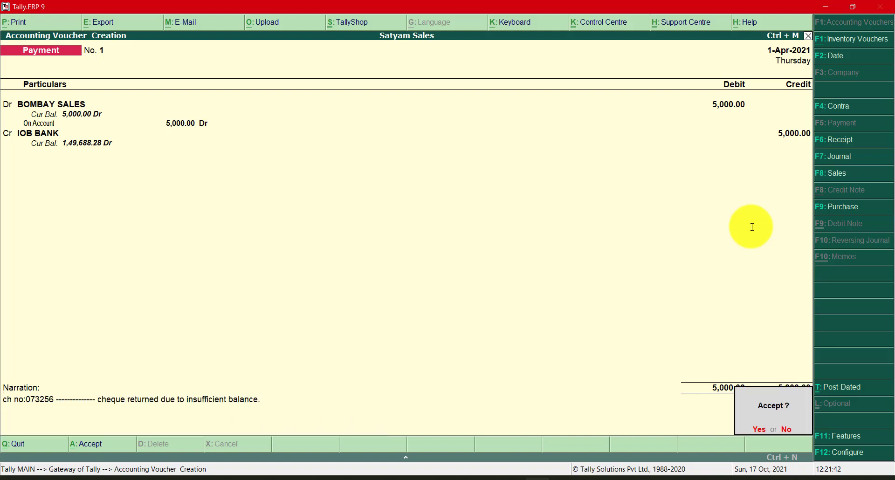
key(Return)
key(Escape)
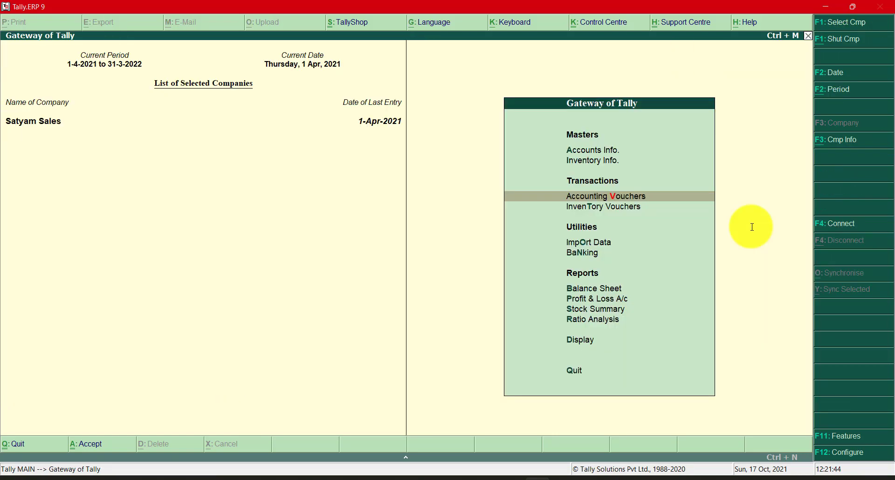
- Display the ledger vouchers of IOB BANK from the account books
key(Down)
key(Down)
key(Down)
key(Down)
key(Down)
key(Down)
key(Down)
key(Down)
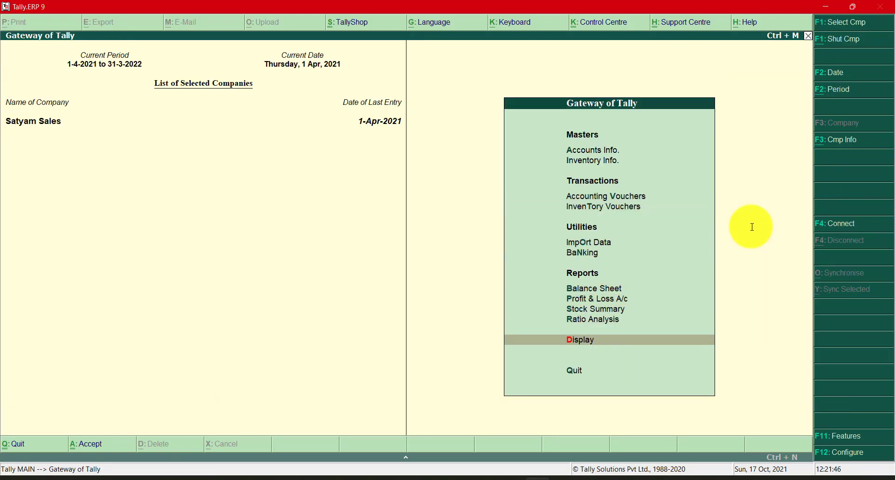
key(Return)
key(Down)
key(Down)
key(Return)
key(Down)
key(Return)
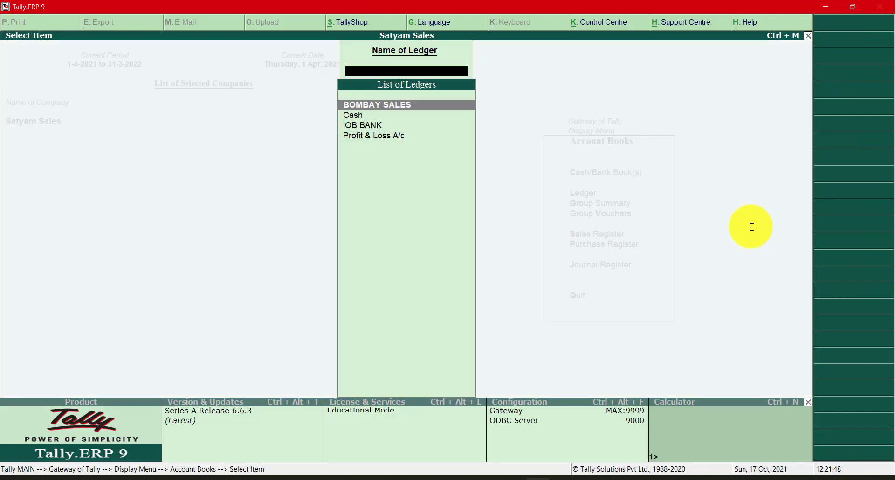
text(I)
key(Return)
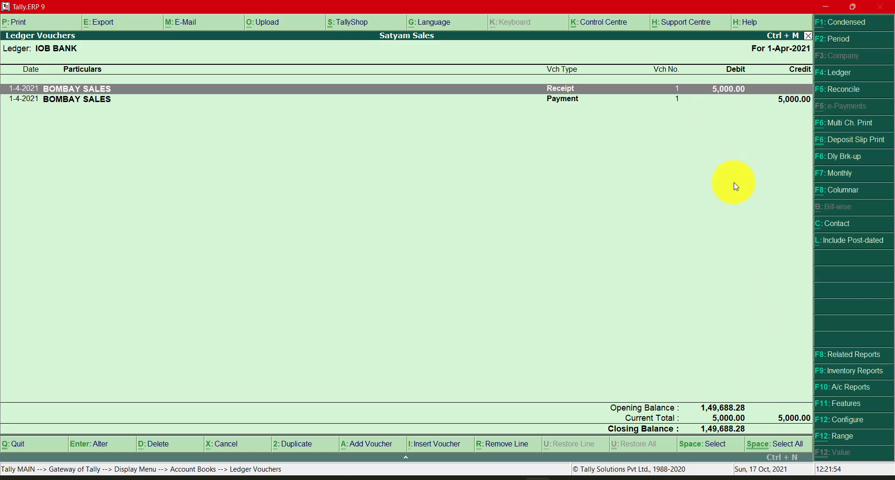
- Review the BOMBAY SALES receipt and payment entries, then compare the ledger's closing balance with the REJECT entry's balance in the bank statement
click(799, 100)
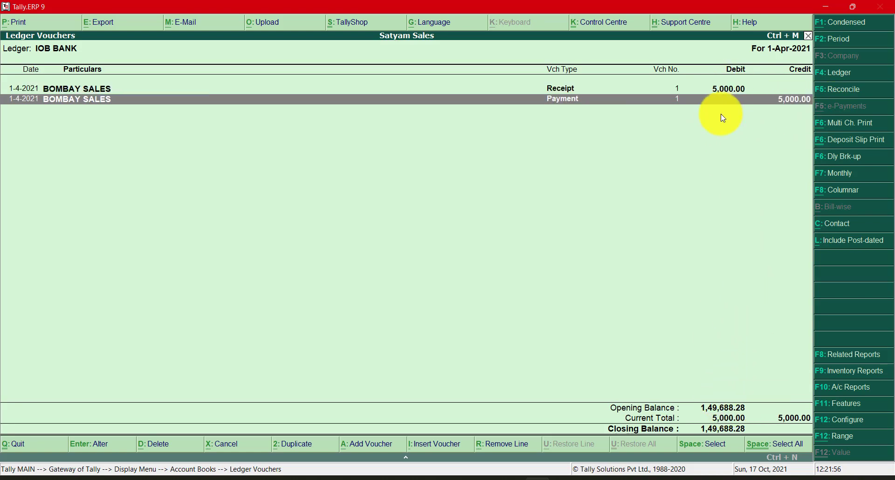
click(732, 91)
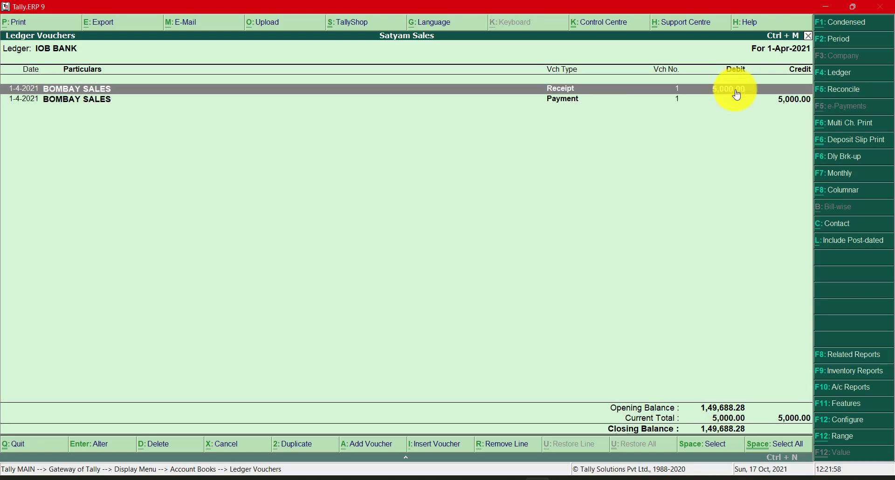
click(777, 100)
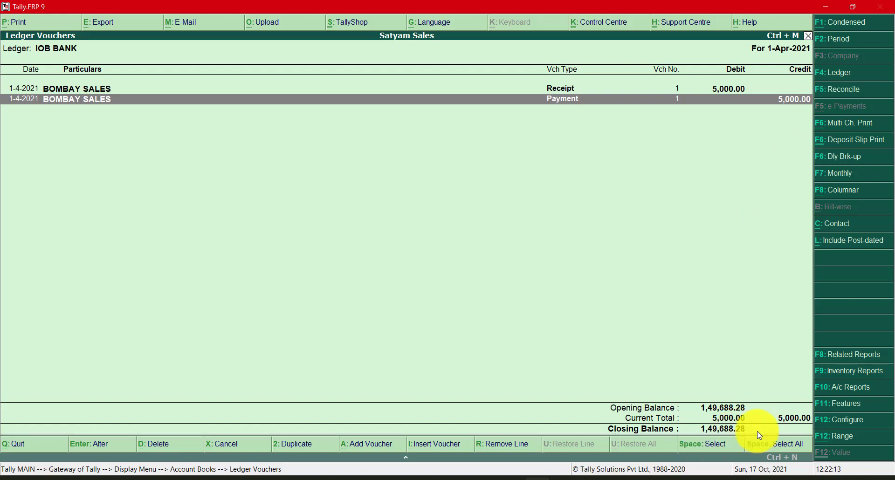
key(alt+Tab)
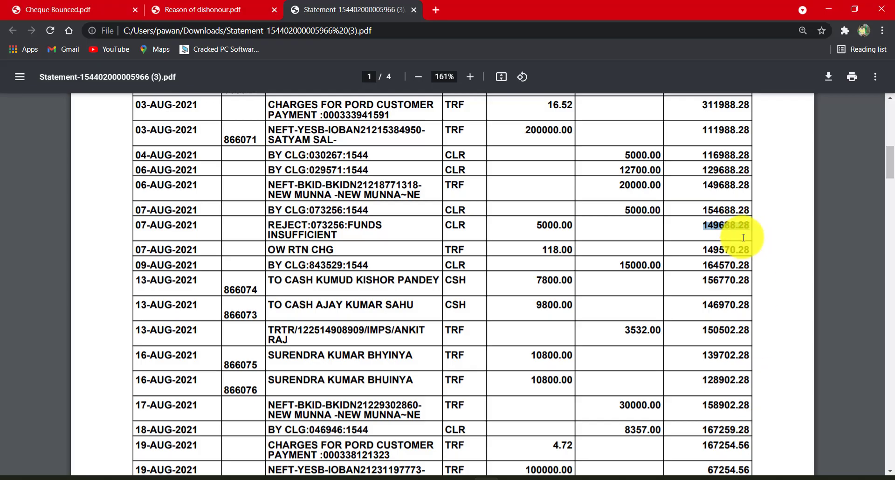
drag(704, 226, 760, 231)
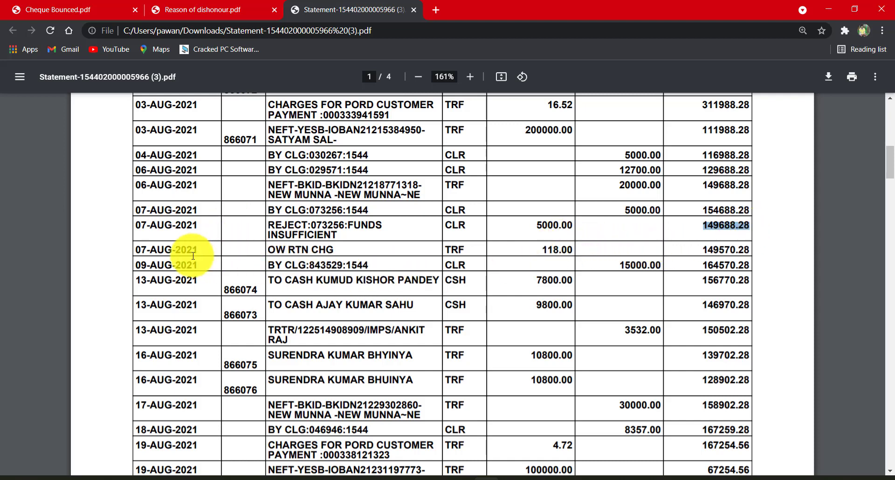
- Examine the charge and balance in the 07-AUG-2021 OW RTN CHG row, then recheck the REJECT entry's balance against the IOB BANK ledger
drag(135, 250, 756, 246)
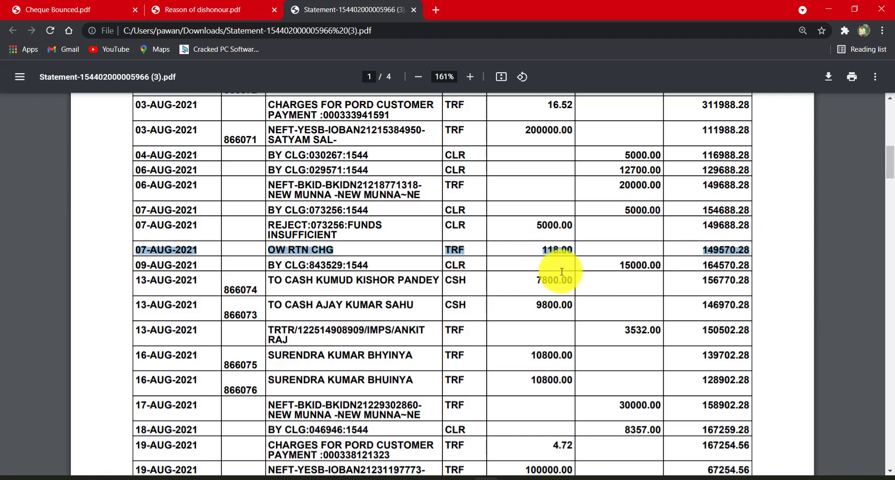
click(298, 255)
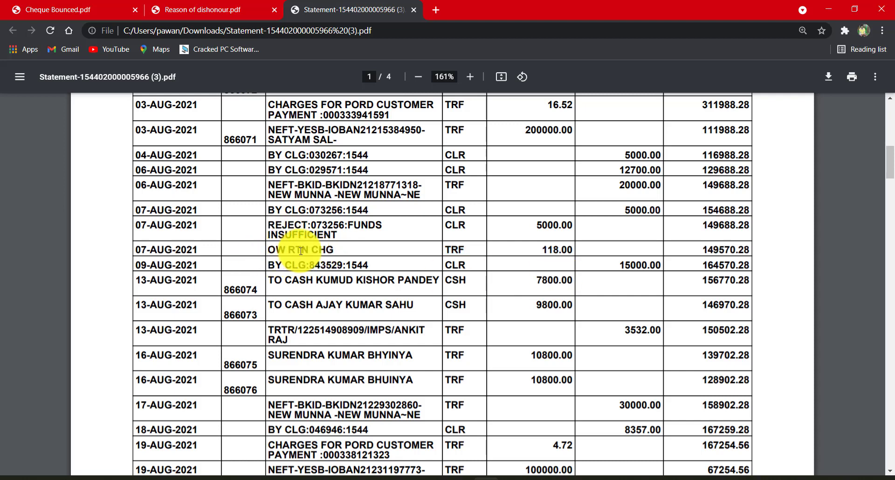
double_click(565, 250)
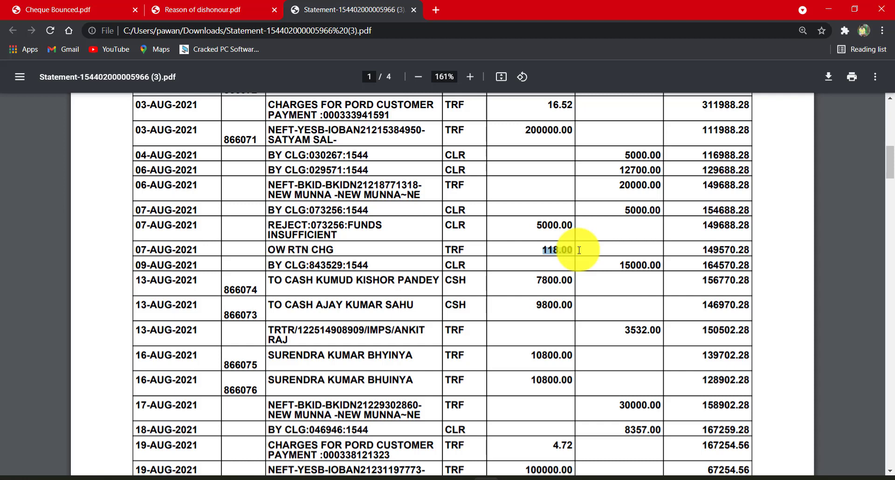
click(565, 253)
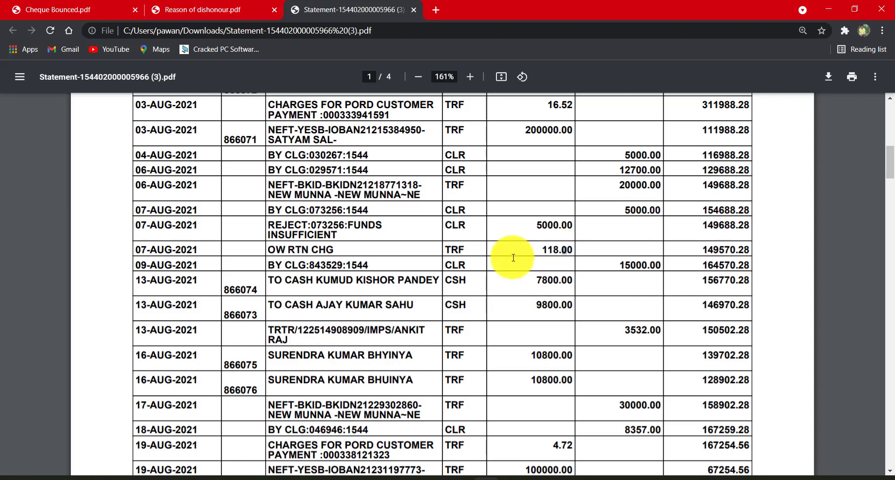
drag(544, 251, 572, 251)
click(612, 250)
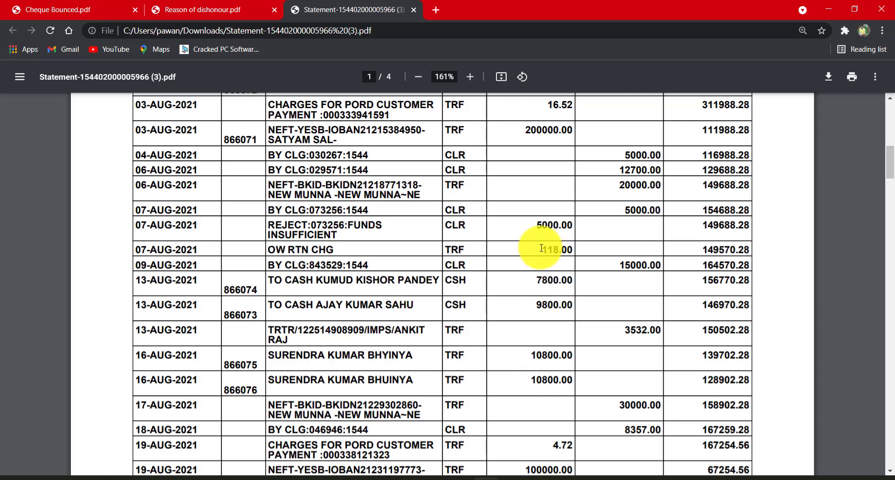
drag(541, 248, 586, 244)
drag(723, 243, 760, 244)
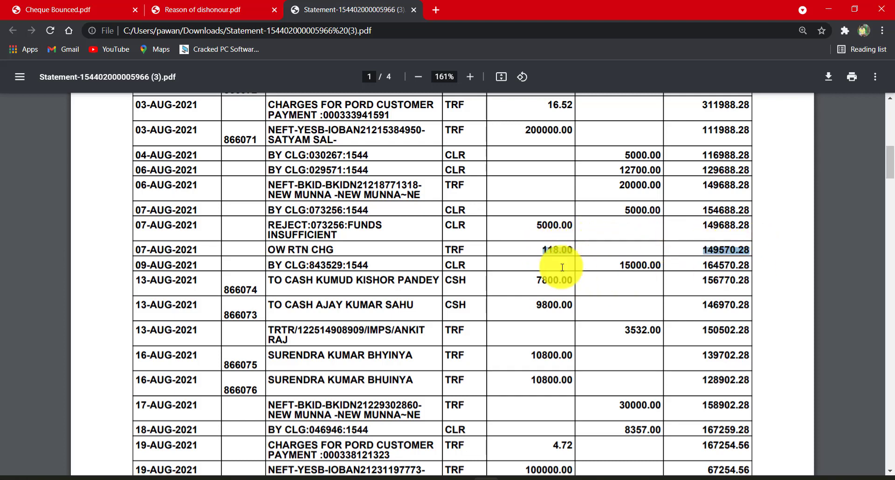
drag(134, 260, 772, 251)
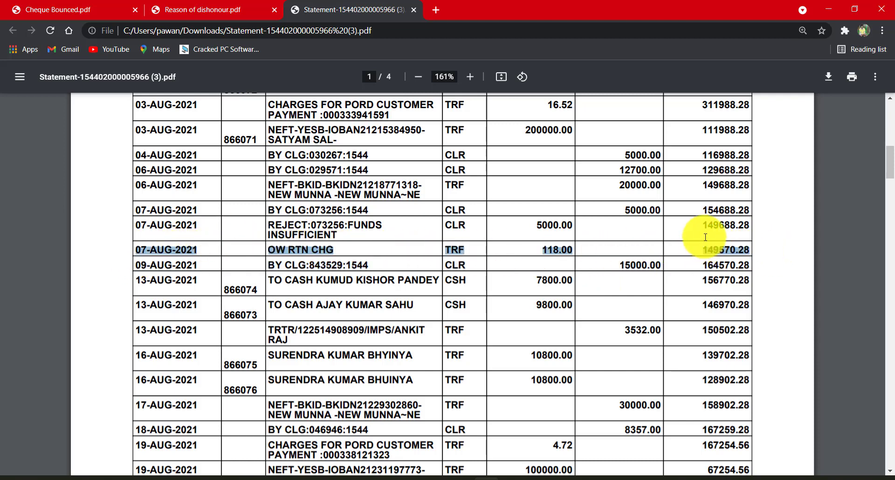
drag(706, 230, 749, 231)
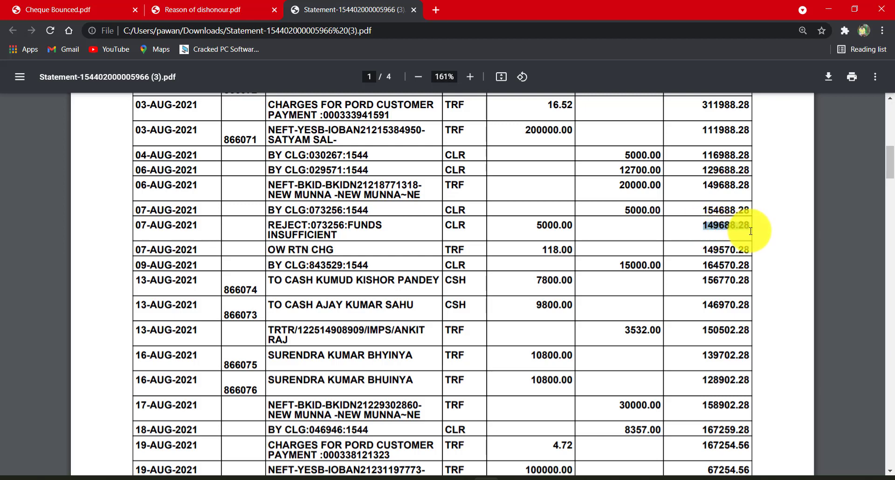
key(alt+Tab)
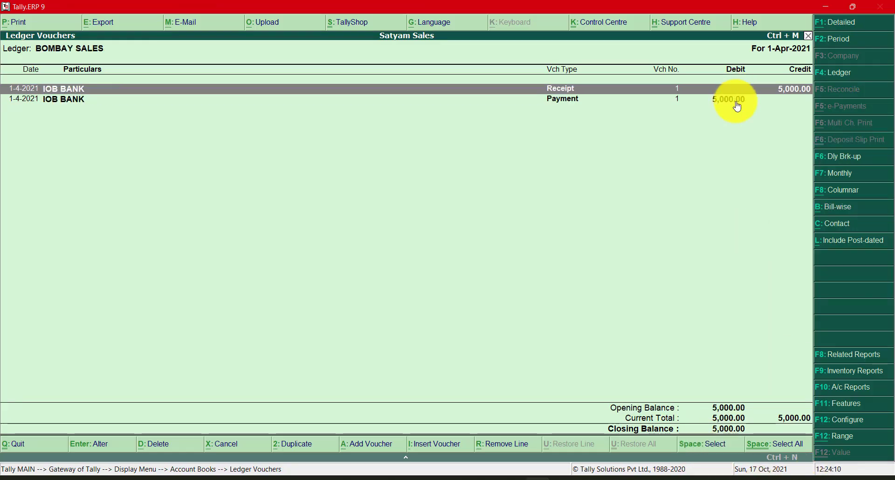
- Compare the IOB BANK ledger's payment entry and closing balance with the OW RTN CHG row in the bank statement
click(736, 102)
click(732, 417)
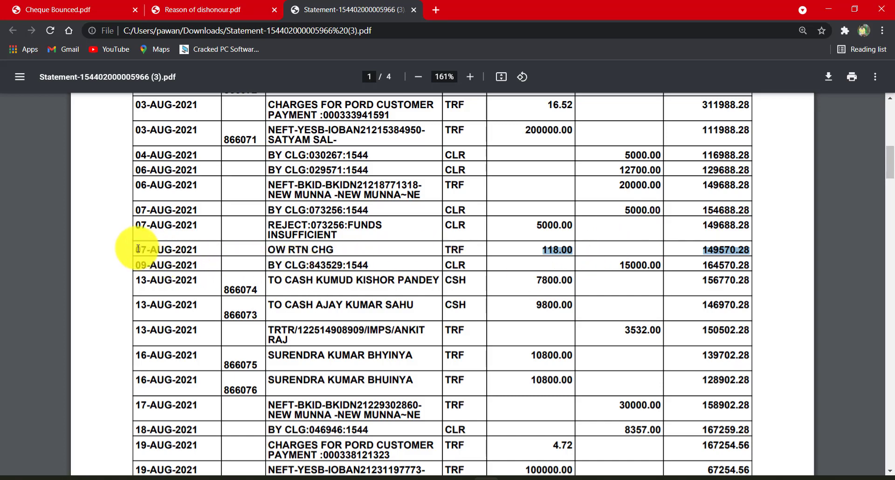
drag(132, 250, 754, 252)
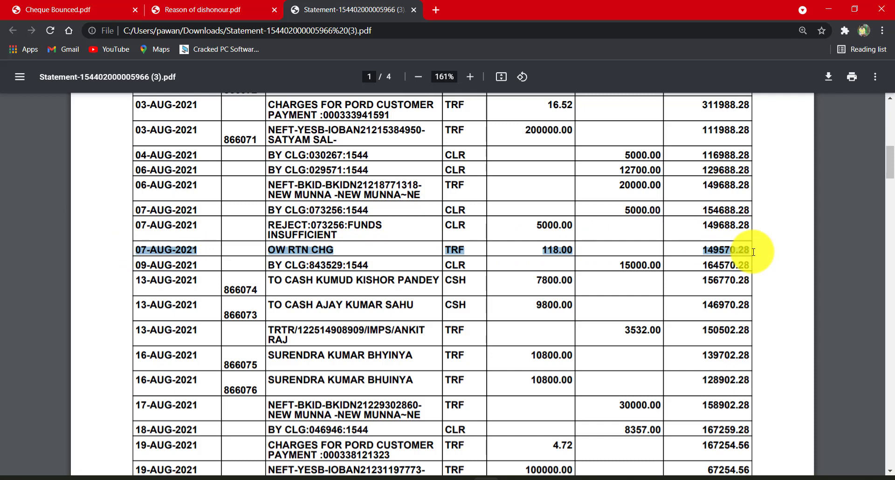
click(709, 256)
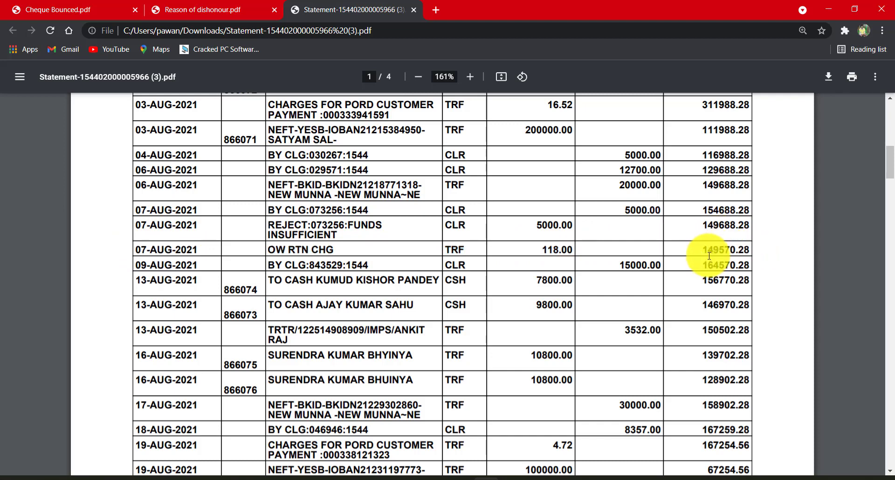
drag(705, 251, 754, 252)
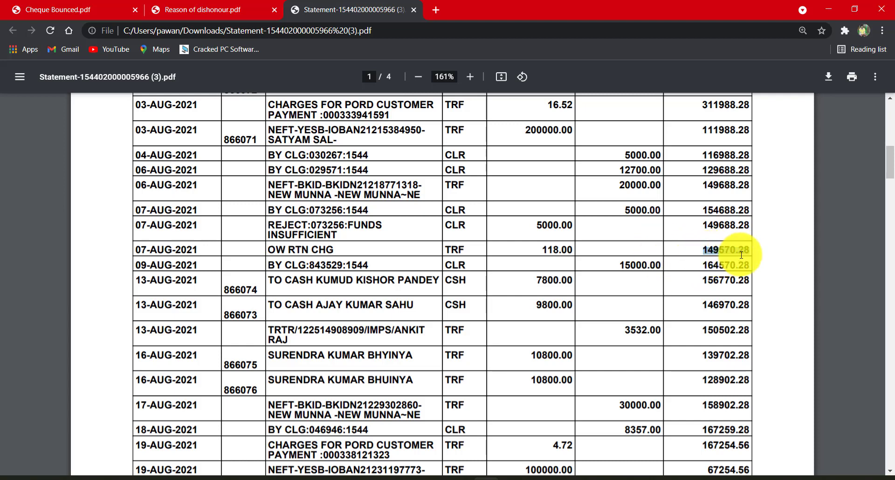
- Switch to Tally and reopen the ledger vouchers of IOB BANK
key(alt+Tab)
key(Escape)
key(super+space)
text(i)
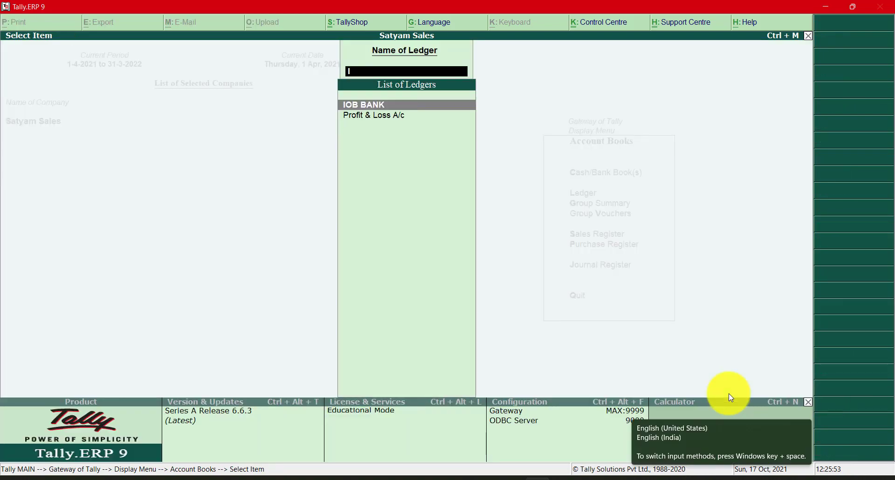
text(ob)
key(Return)
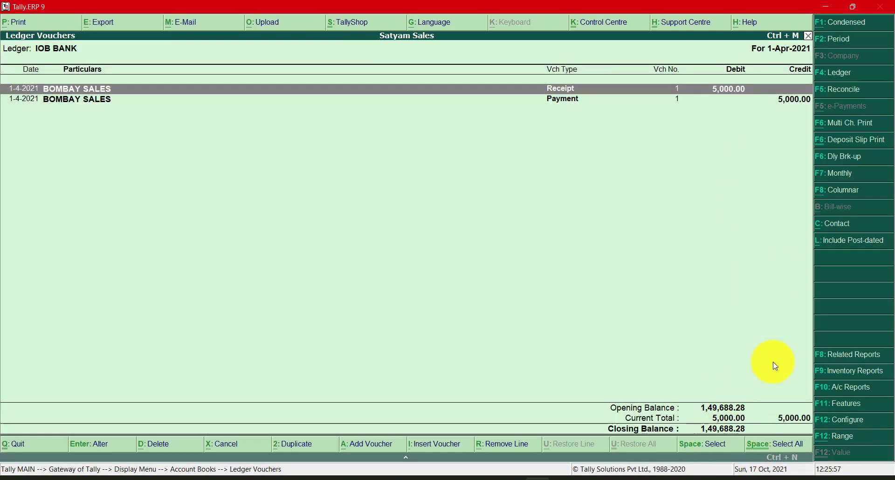
- Switch to the bank statement and examine the charge and balance in the 07-AUG-2021 OW RTN CHG row
key(alt+Tab)
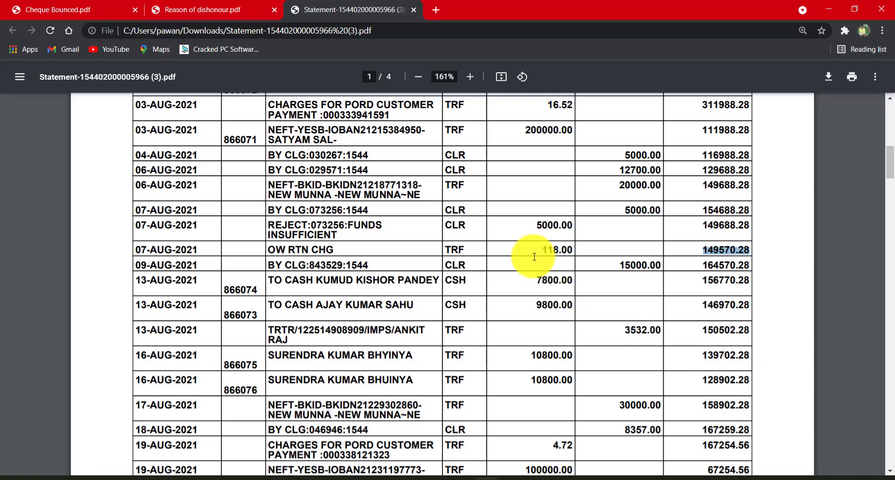
drag(534, 254, 589, 251)
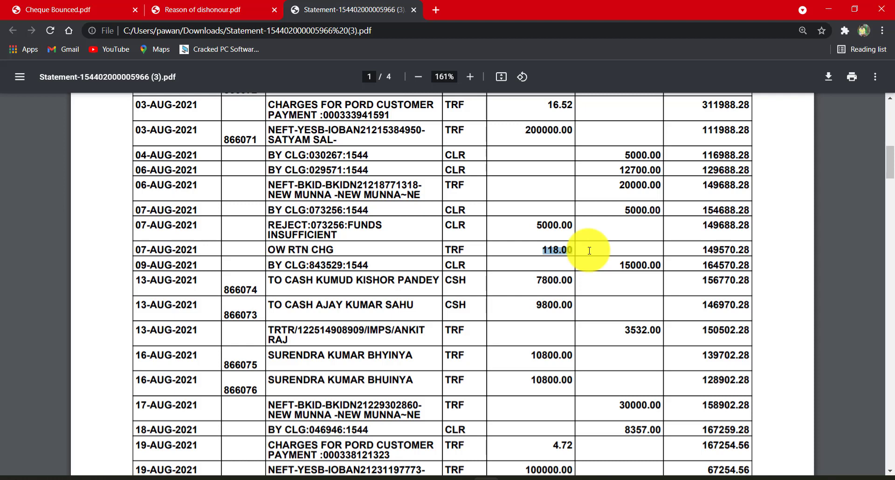
drag(590, 251, 868, 250)
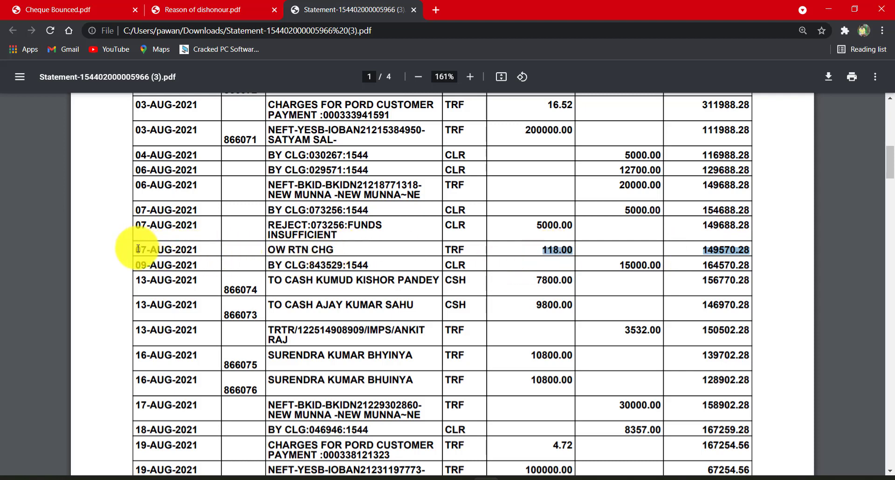
drag(136, 250, 752, 248)
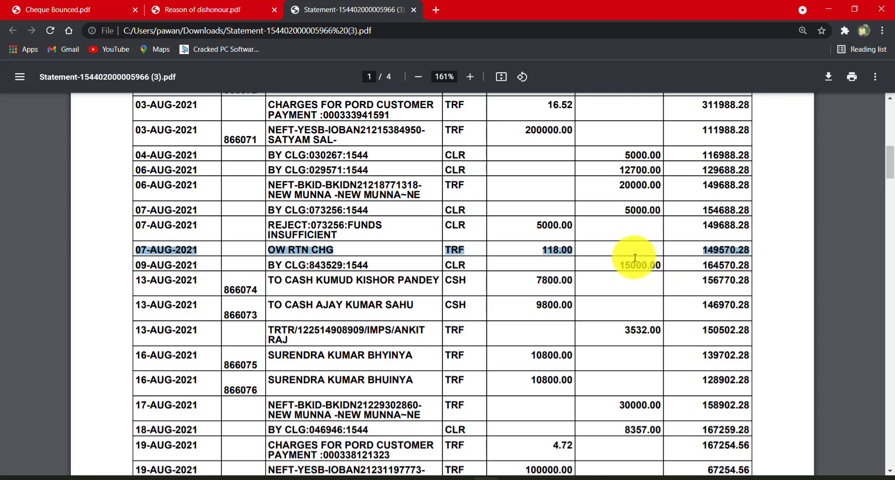
- Switch to Tally, leave the ledger report and start a new journal voucher
key(alt+Tab)
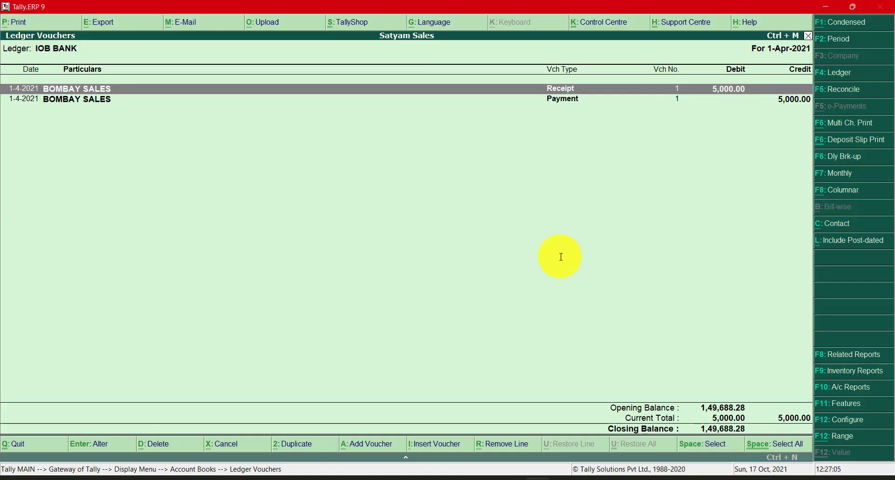
key(Escape)
key(Escape)
key(Escape)
key(Escape)
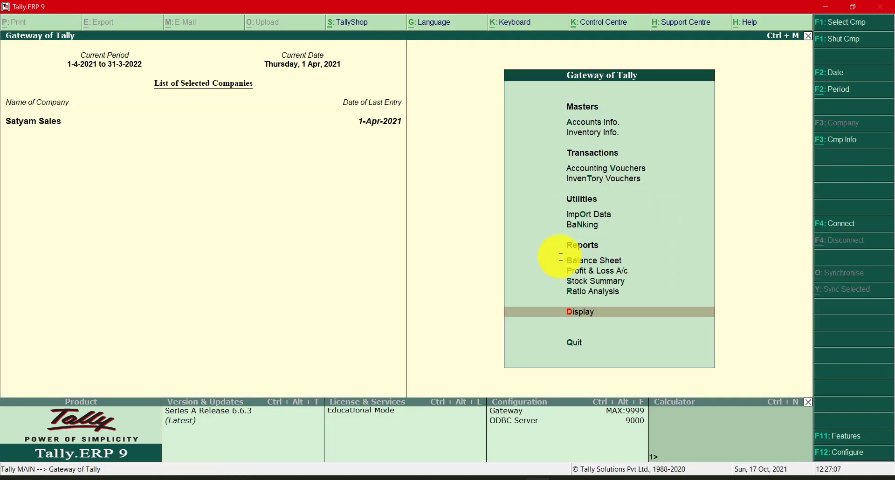
key(Up)
key(Up)
key(Up)
key(Up)
key(Up)
key(Up)
key(Up)
key(Up)
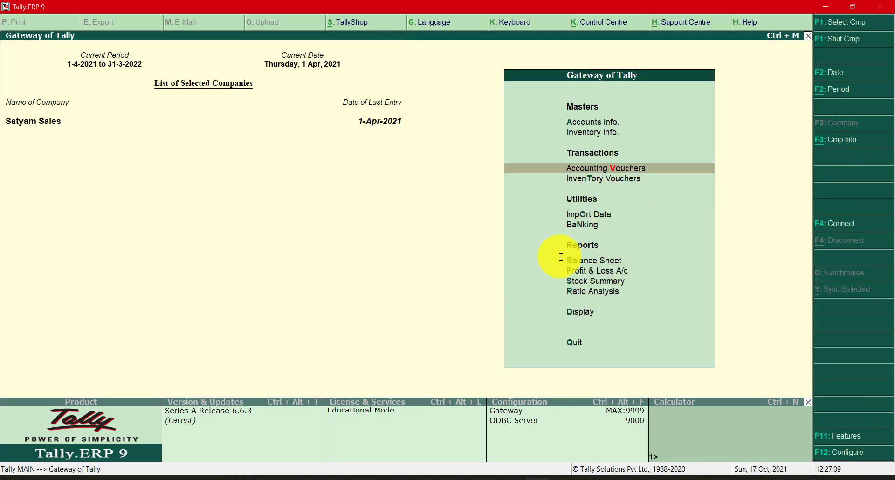
key(Return)
key(F7)
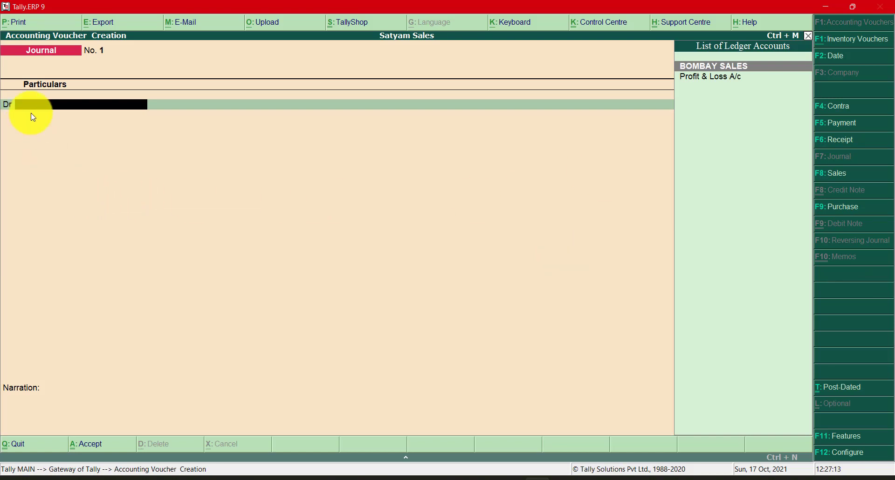
- Debit BOMBAY SALES with the 118.00 return charge from the bank statement, allocating the amount On Account
key(Return)
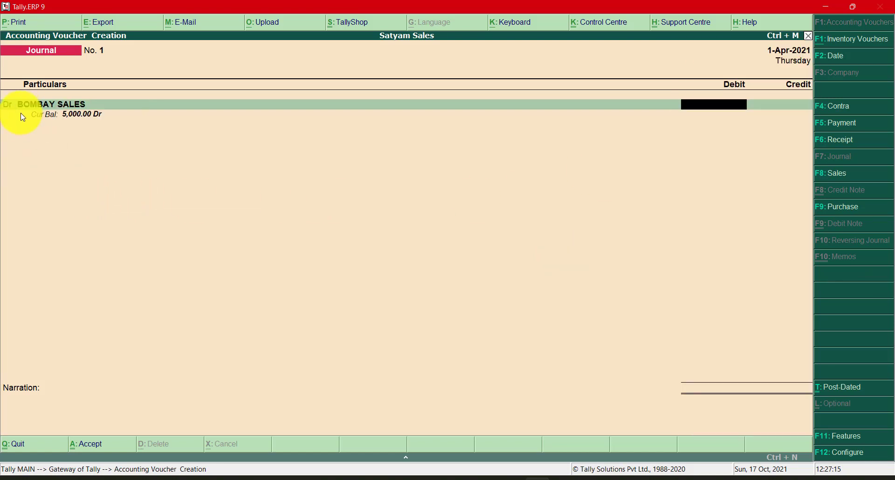
key(alt+Tab)
click(543, 247)
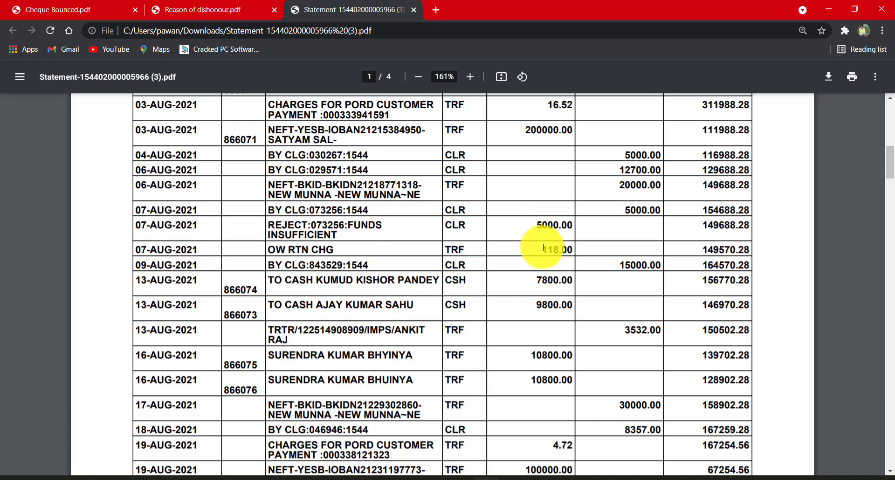
drag(544, 247, 576, 251)
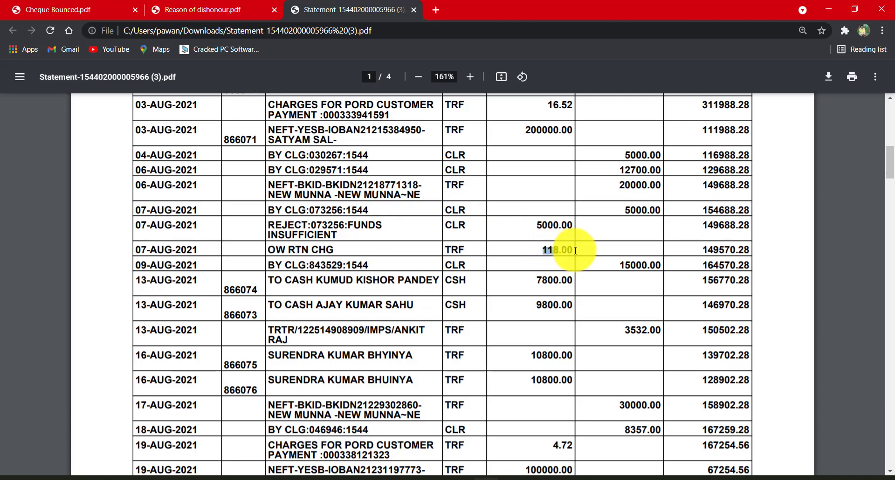
key(alt+Tab)
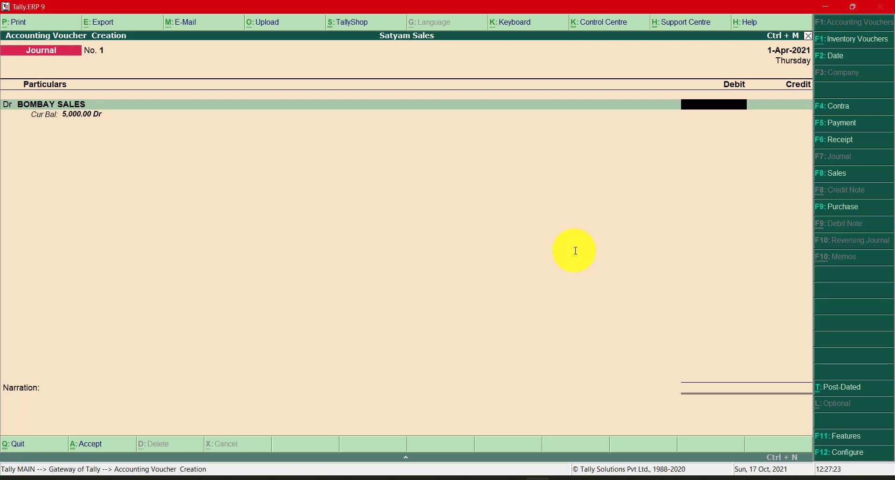
text(118)
key(Return)
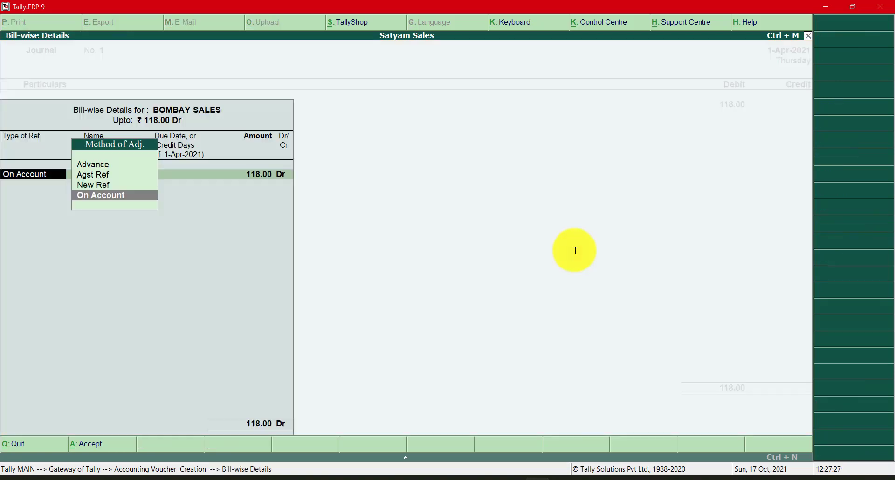
key(Return)
key(Return)
key(Return)
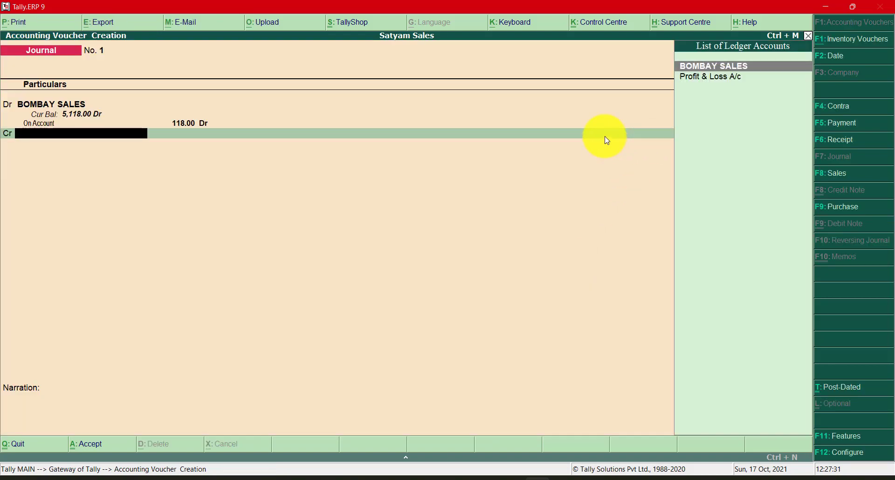
- Recheck the OW RTN CHG charge and balance in the bank statement, then return to the journal voucher
key(alt+Tab)
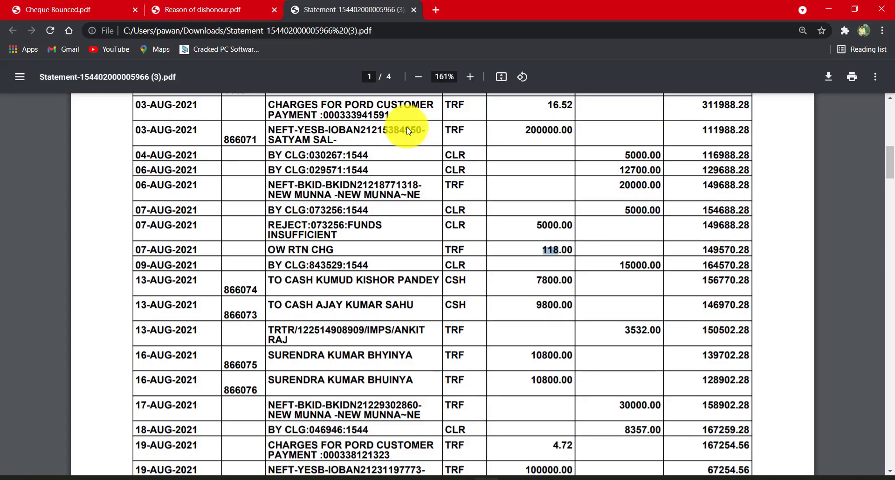
drag(541, 255, 756, 252)
key(alt+Tab)
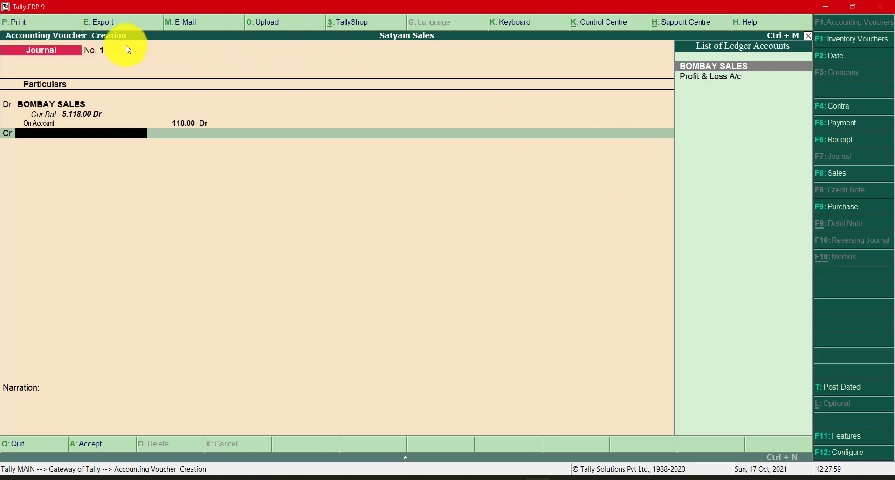
- Configure journal vouchers to allow cash accounts by setting the option to Yes, and save the configuration
click(825, 452)
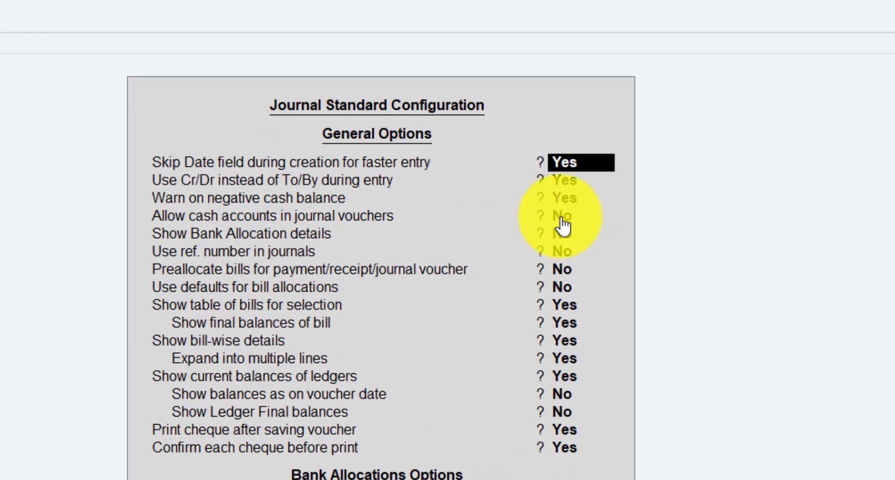
click(562, 219)
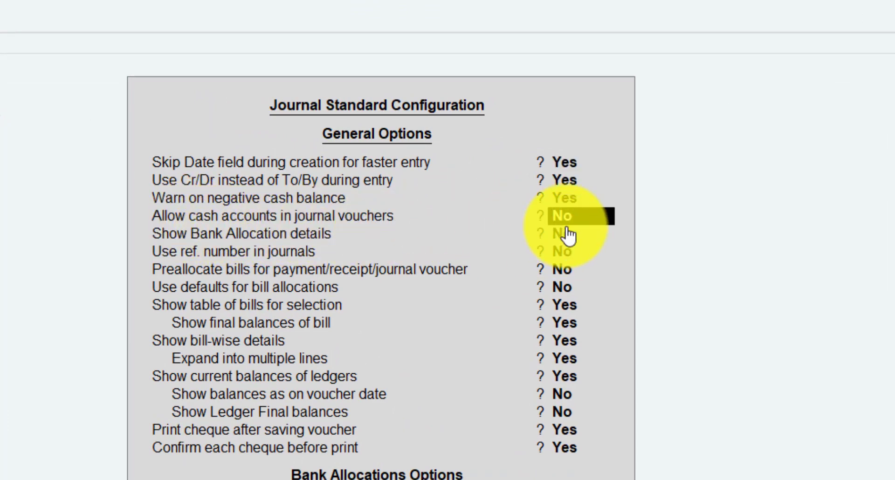
text(yes)
key(Return)
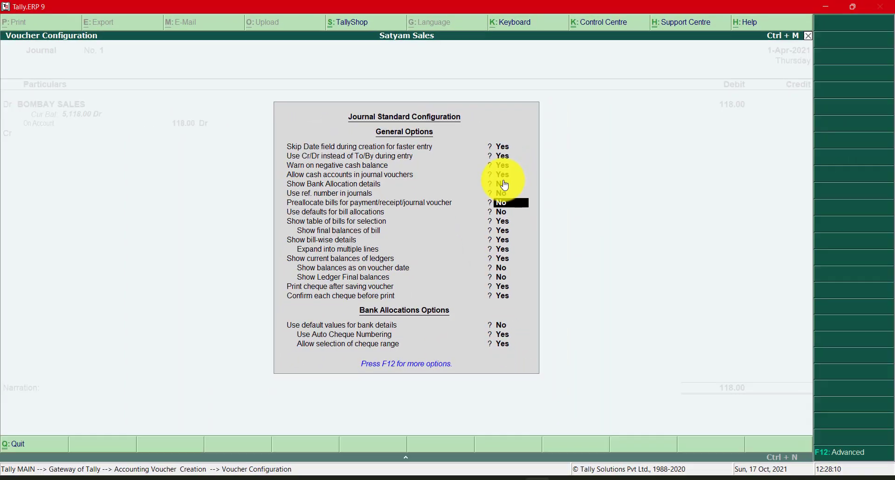
key(Return)
key(Return)
key(Return)
key(Return)
key(Return)
key(Return)
key(Return)
key(Return)
key(Return)
key(Return)
key(Return)
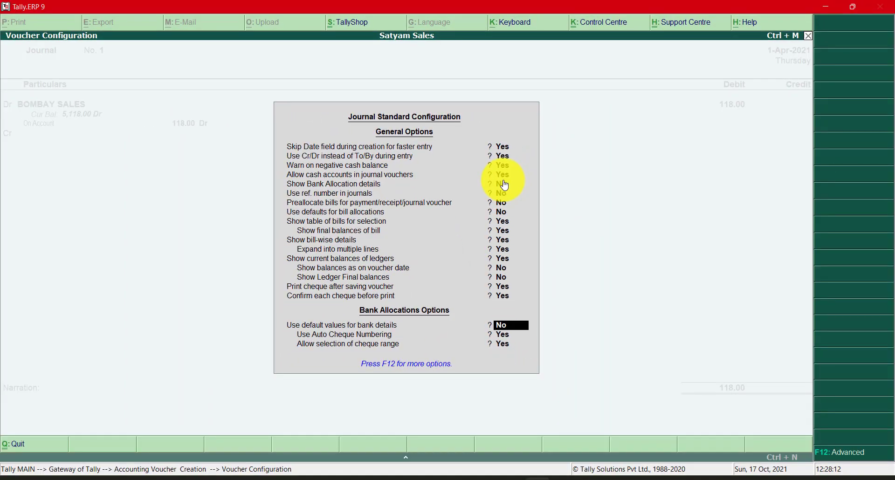
key(Return)
key(Return)
key(Return)
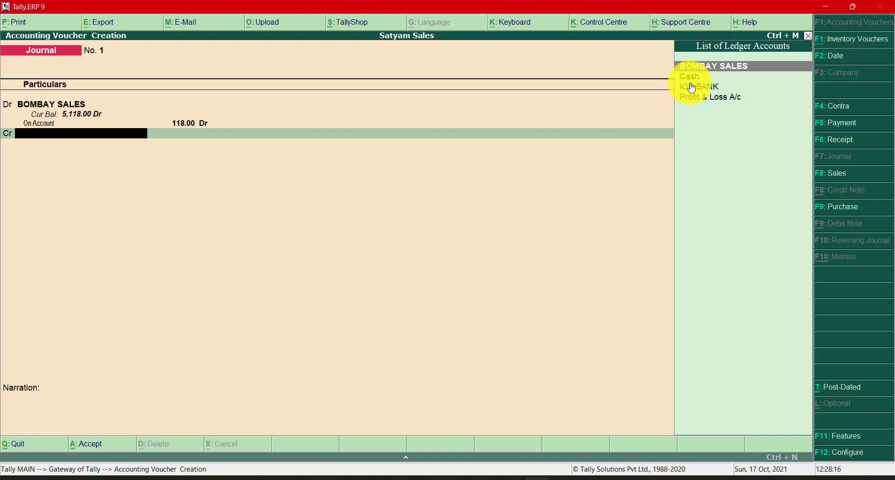
- Credit IOB BANK with 118.00 and allocate the bank transaction as type Others
key(Down)
key(Down)
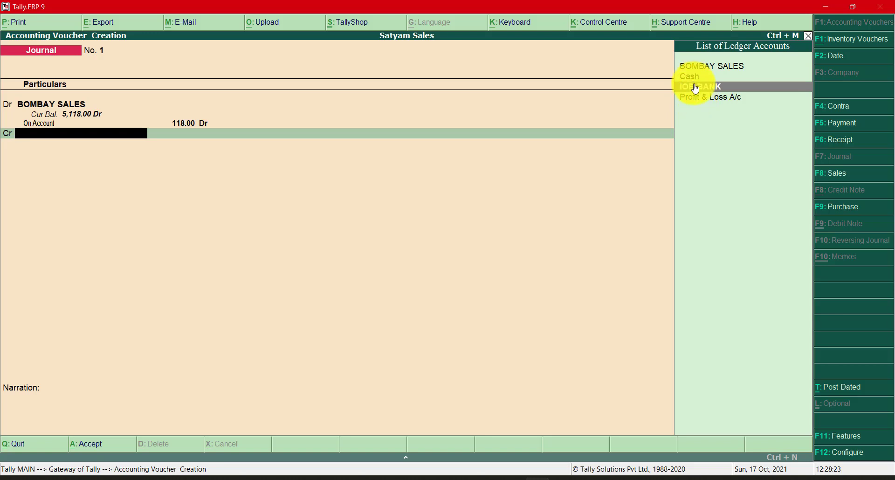
click(696, 89)
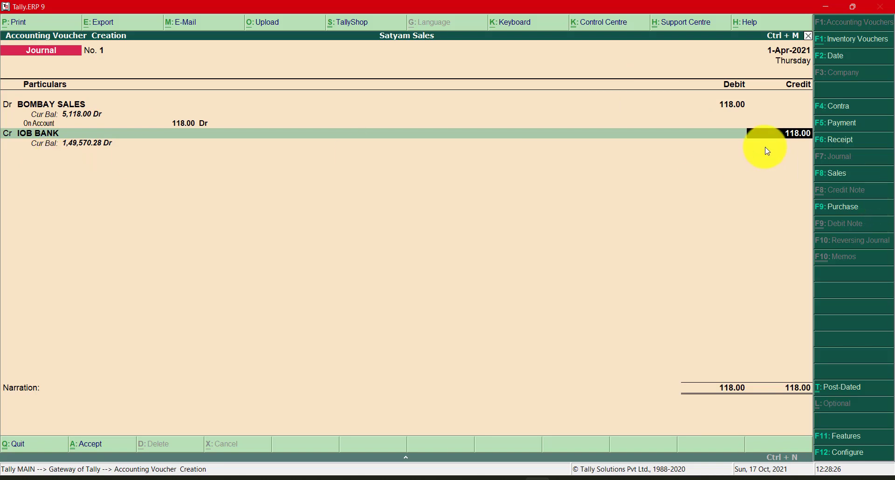
key(Return)
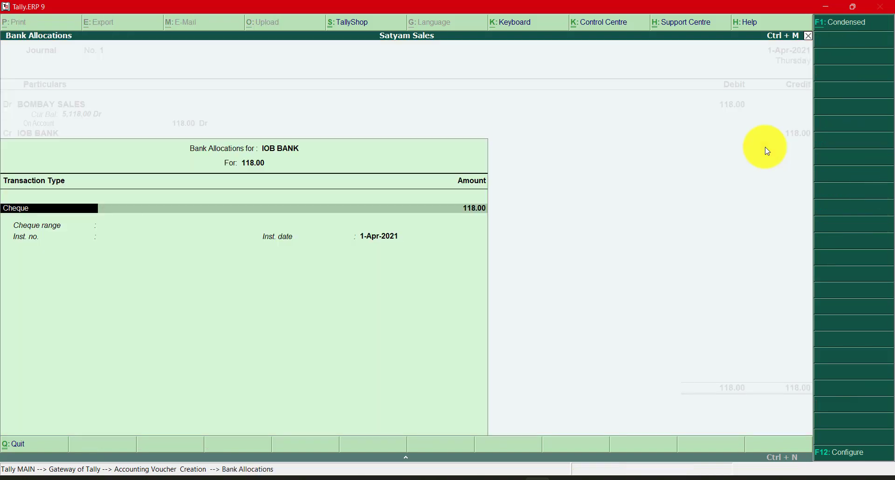
key(Down)
key(Down)
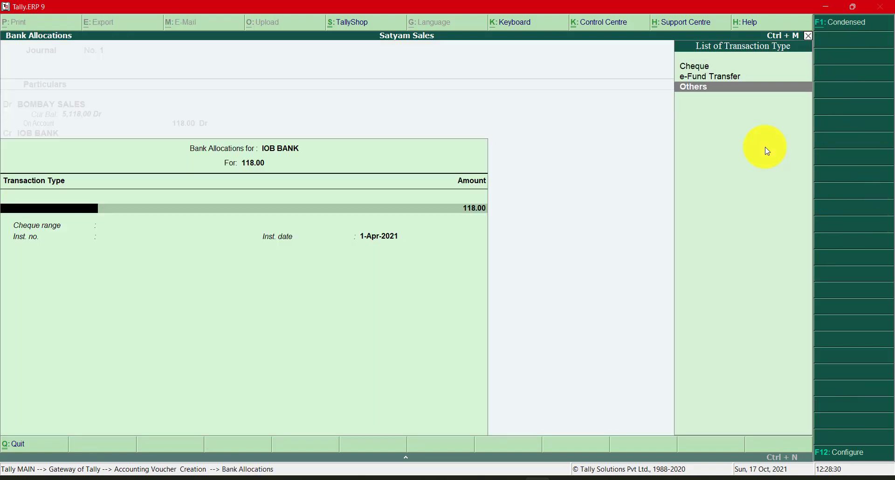
key(Return)
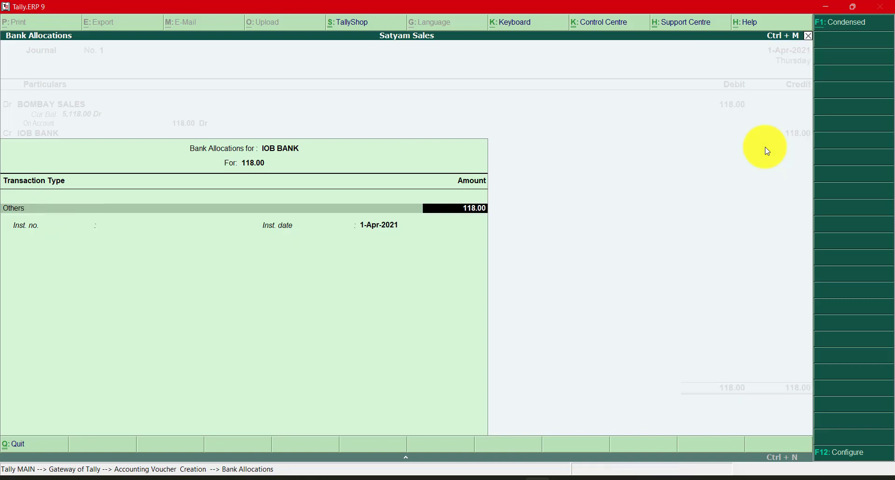
key(Return)
key(Return)
key(Return)
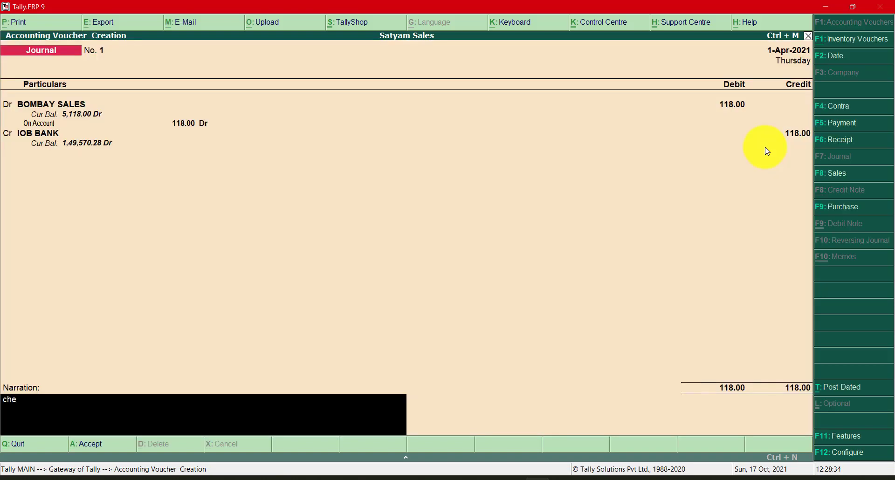
- Enter the journal narration "cheque bouncing charges agianst the ch no:" followed by the bounced cheque's number from the bank statement, and accept the voucher
text(cheque bouncing charger)
text( agi)
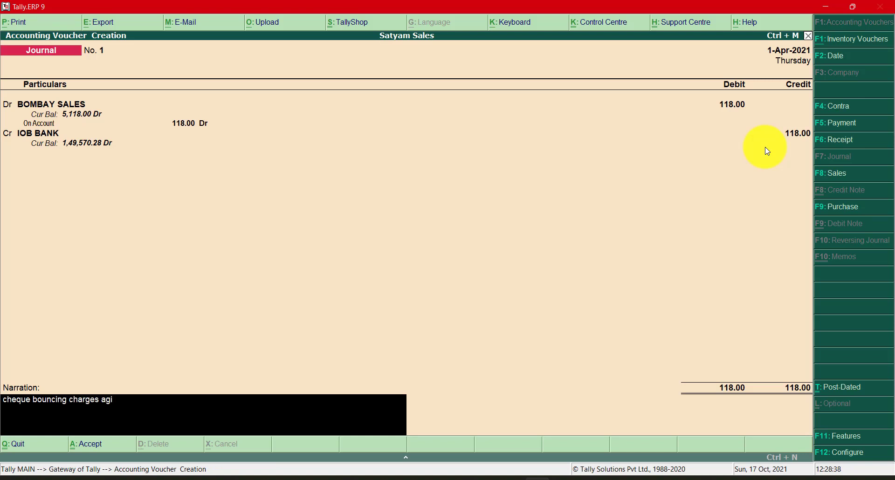
text(anst the ch no)
key(alt+Tab)
key(alt+Tab)
text(:073)
key(alt+Tab)
key(alt+Tab)
text(2)
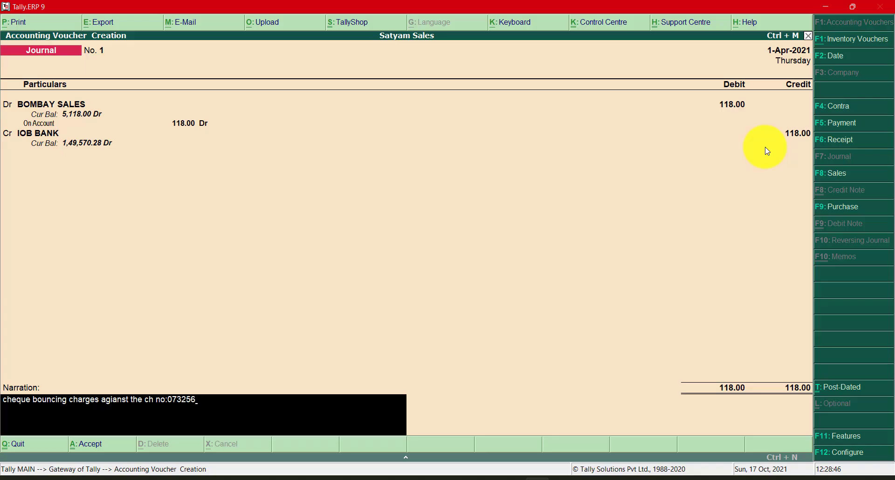
key(Return)
key(Return)
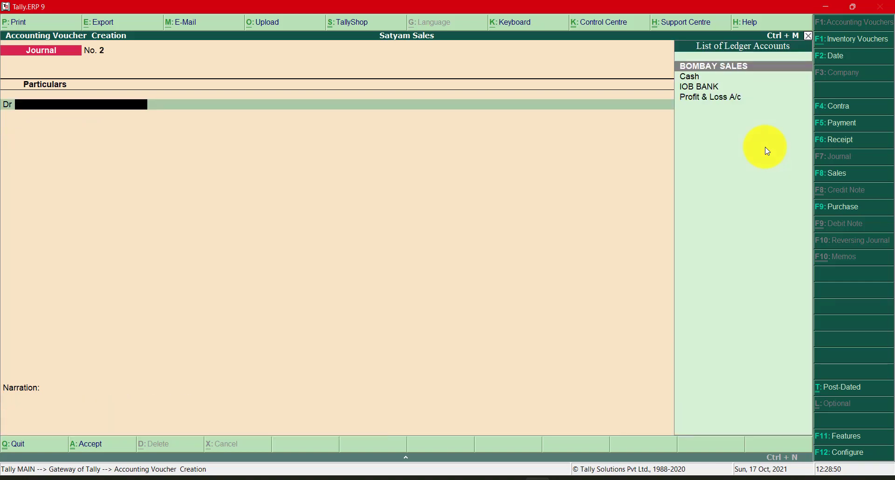
- Leave voucher entry and open the IOB BANK ledger from the account books
key(Escape)
key(Down)
key(Down)
key(Down)
key(Down)
key(Down)
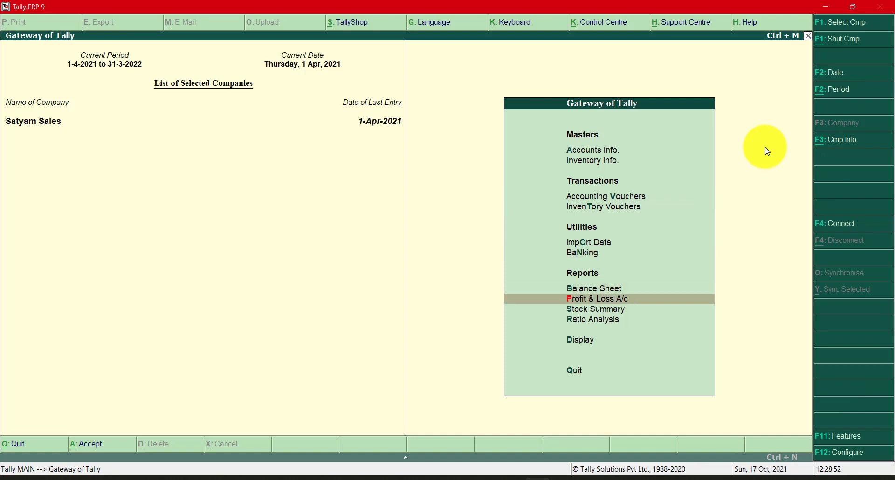
key(Down)
key(Down)
key(Down)
key(Return)
key(Down)
key(Down)
key(Return)
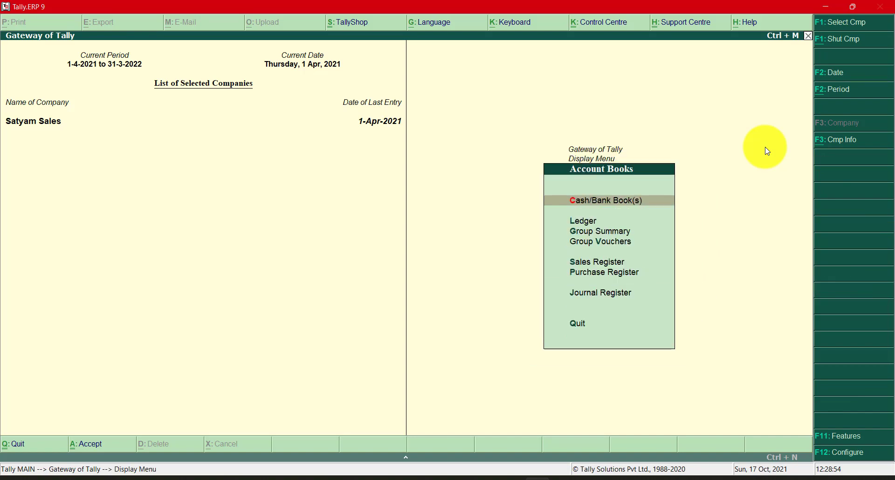
key(Down)
key(Return)
text(i)
key(Return)
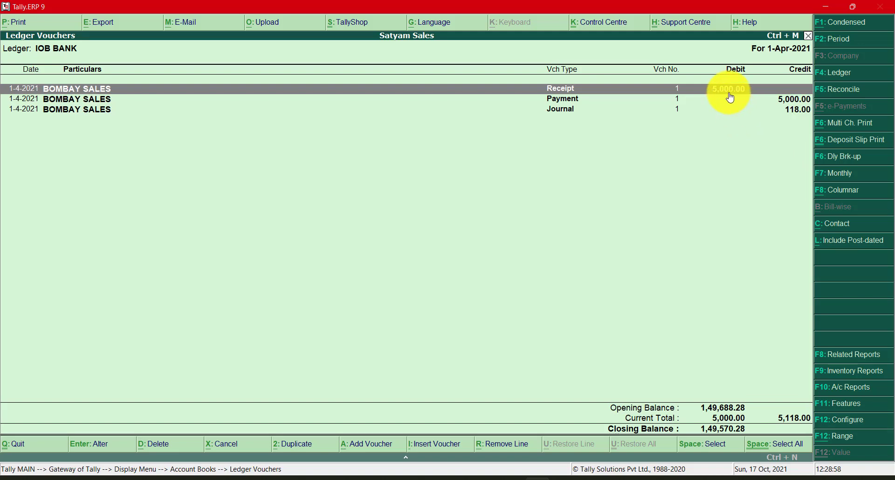
- Review the receipt, payment and journal entries for BOMBAY SALES in the IOB BANK ledger against its closing balance
click(794, 101)
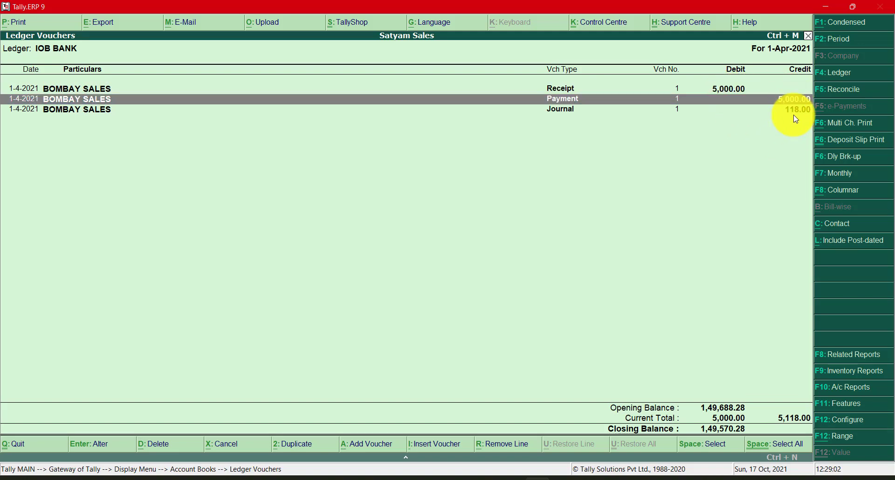
click(797, 112)
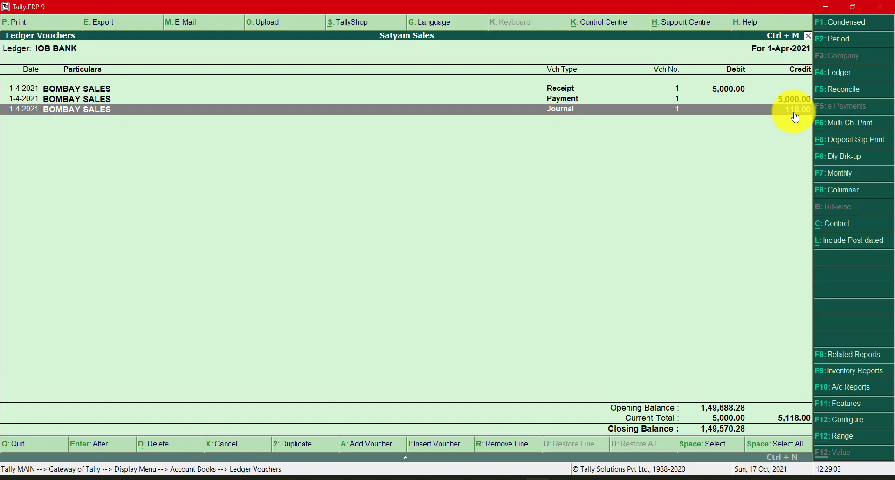
click(730, 93)
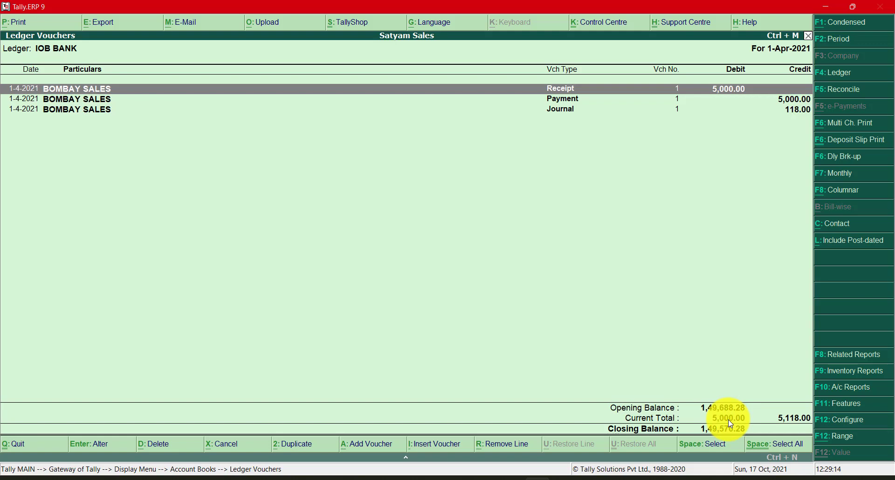
click(786, 100)
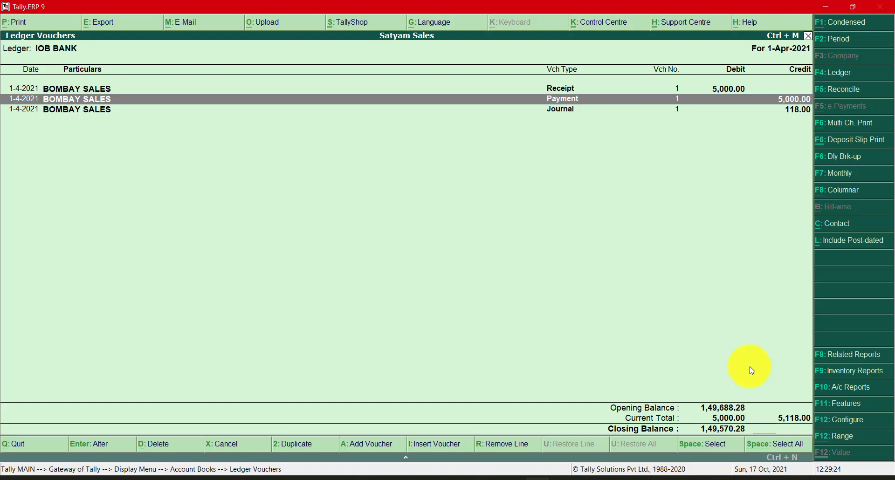
click(793, 113)
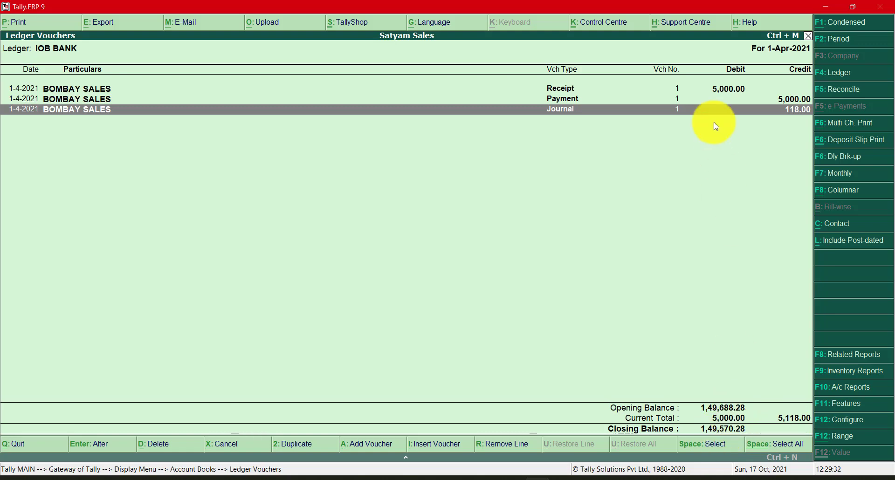
click(726, 90)
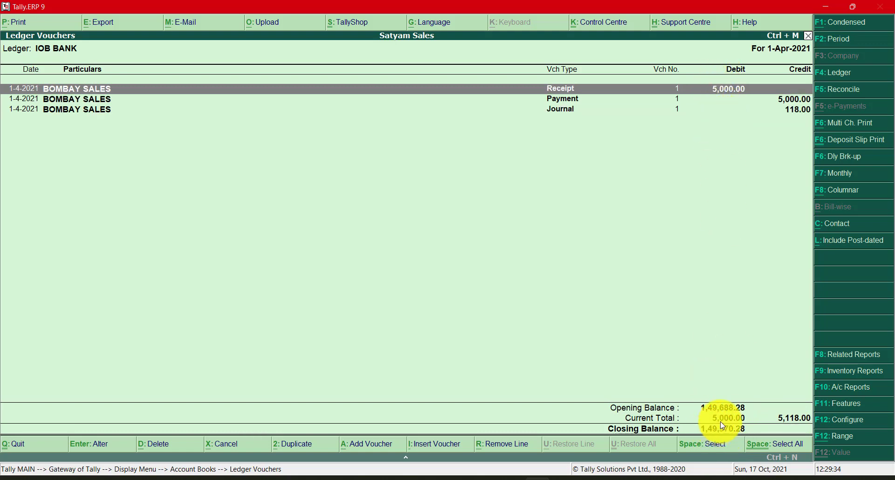
key(Down)
key(Down)
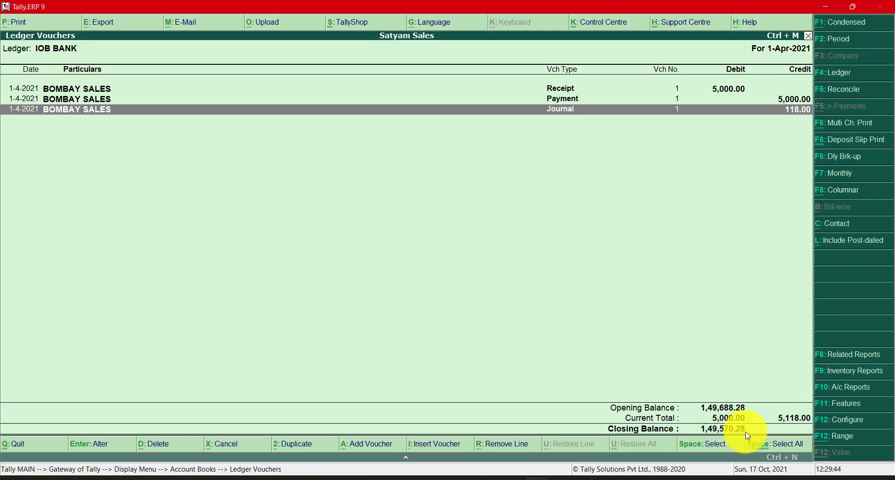
- Compare the IOB BANK closing balance with the balance on the OW RTN CHG line of the bank statement, ending back in Tally
key(alt+Tab)
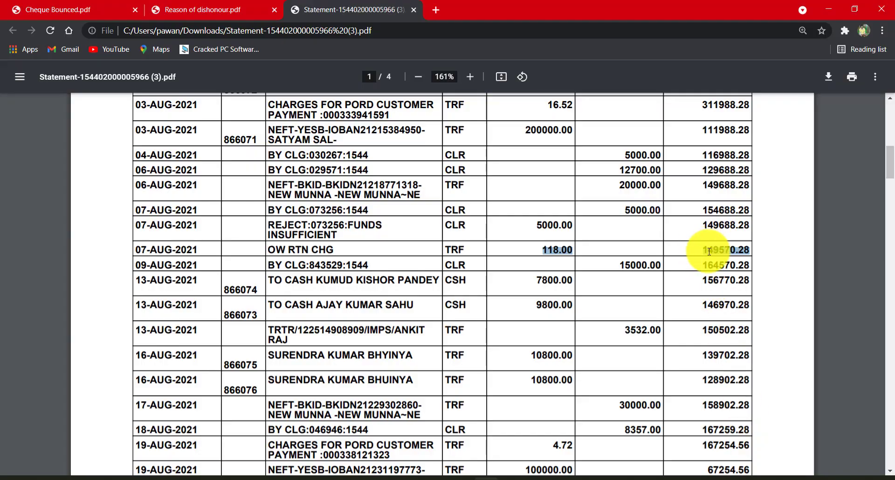
drag(705, 251, 749, 251)
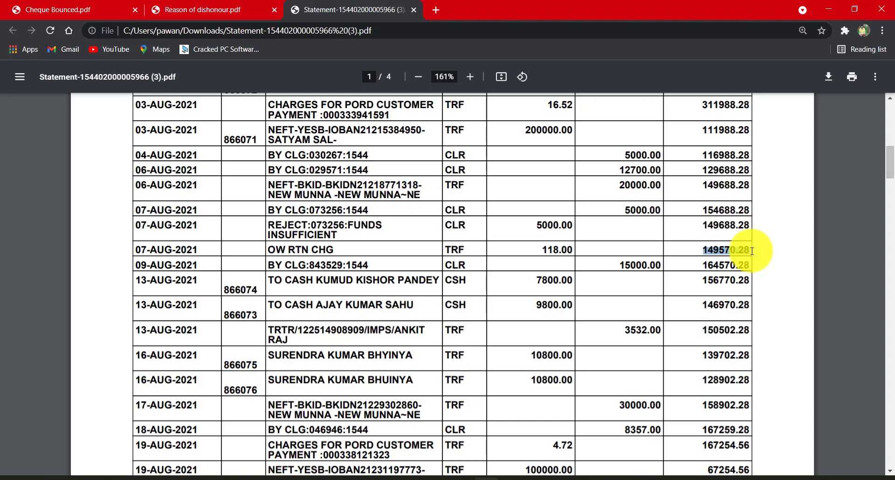
key(alt+Tab)
key(alt+Tab)
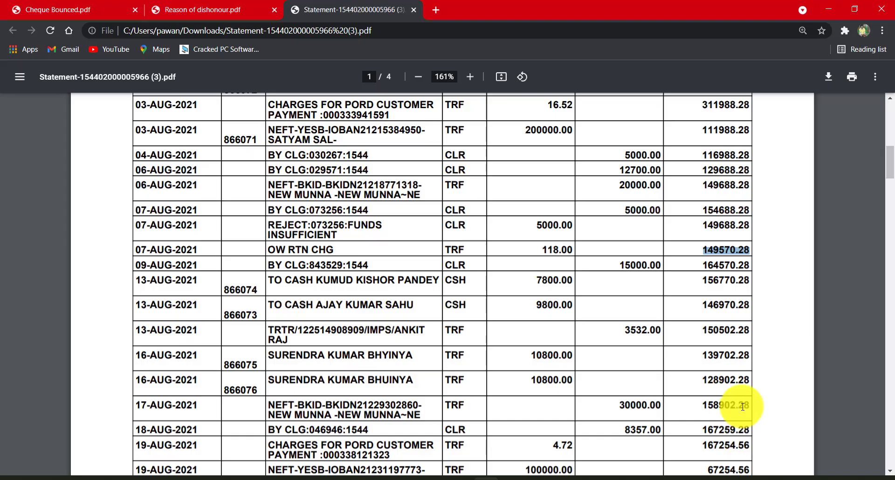
key(alt+Tab)
- Open the BOMBAY SALES ledger, review its IOB BANK entries, and inspect the return-charge journal voucher without changing it
key(Escape)
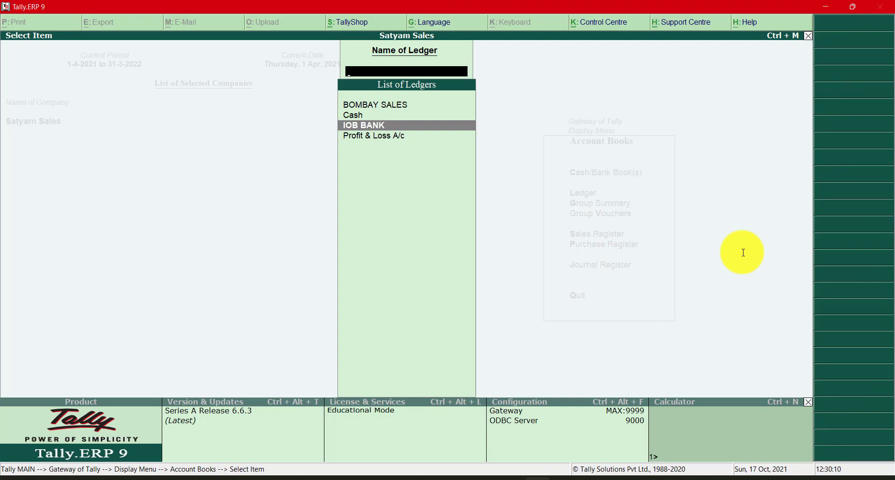
text(Bombay)
key(Return)
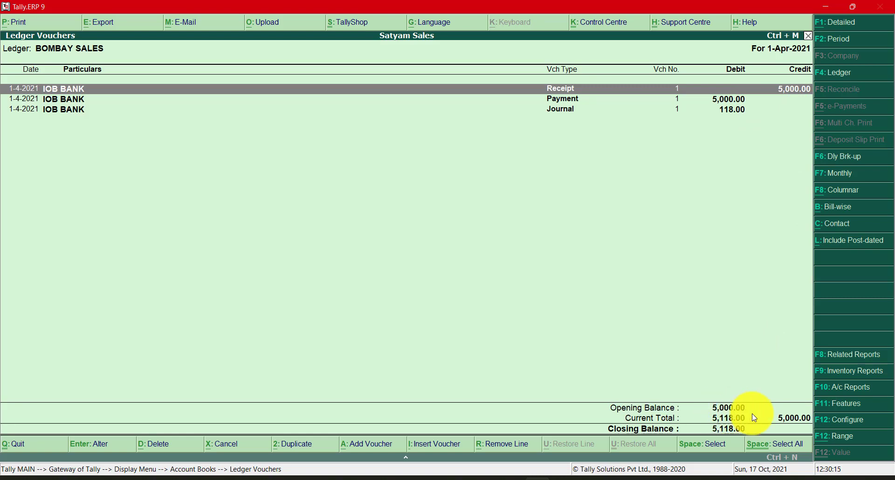
click(798, 95)
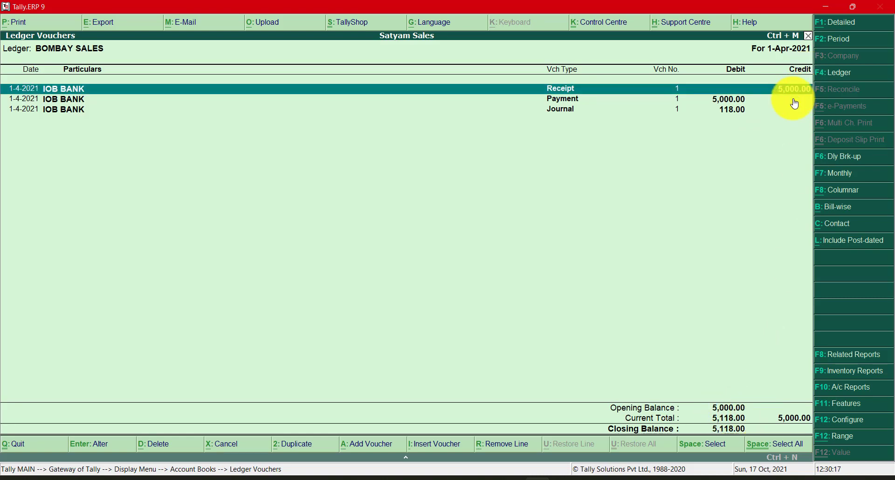
click(744, 103)
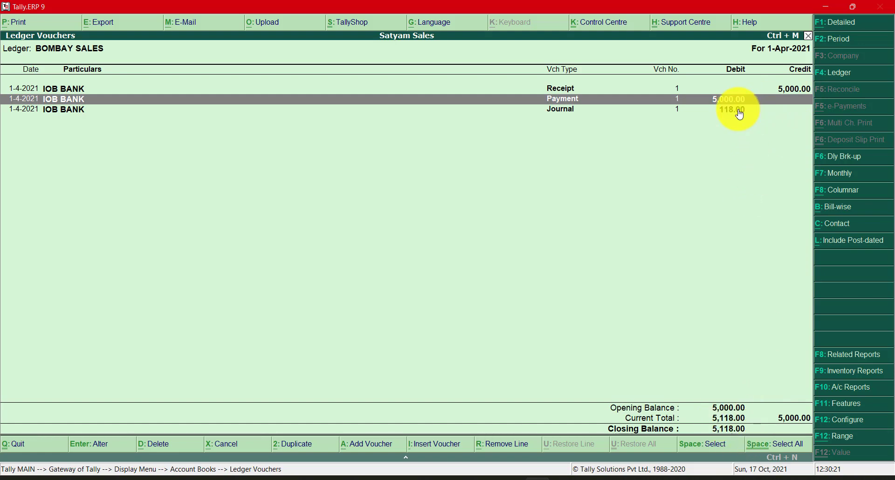
click(739, 112)
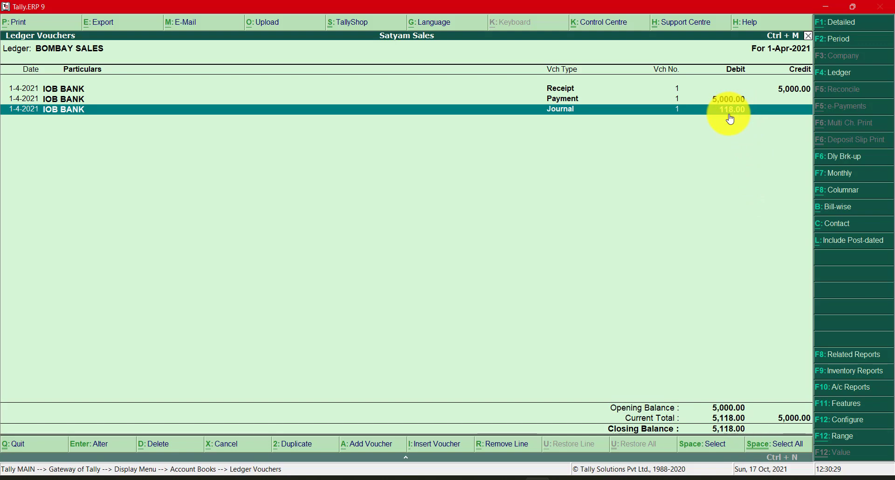
double_click(730, 112)
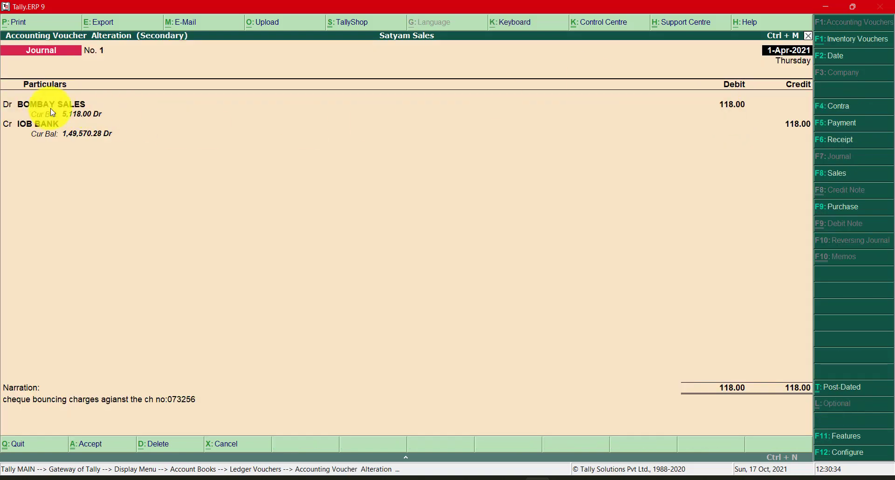
key(Escape)
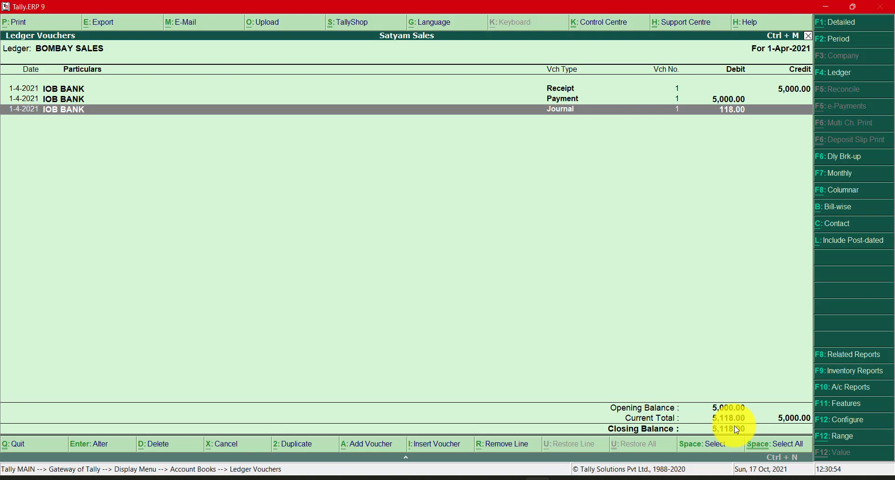
- Start a new receipt voucher crediting BOMBAY SALES with 5,118.00, allocating the amount On Account
key(Escape)
key(Escape)
key(Escape)
key(Escape)
key(Up)
key(Up)
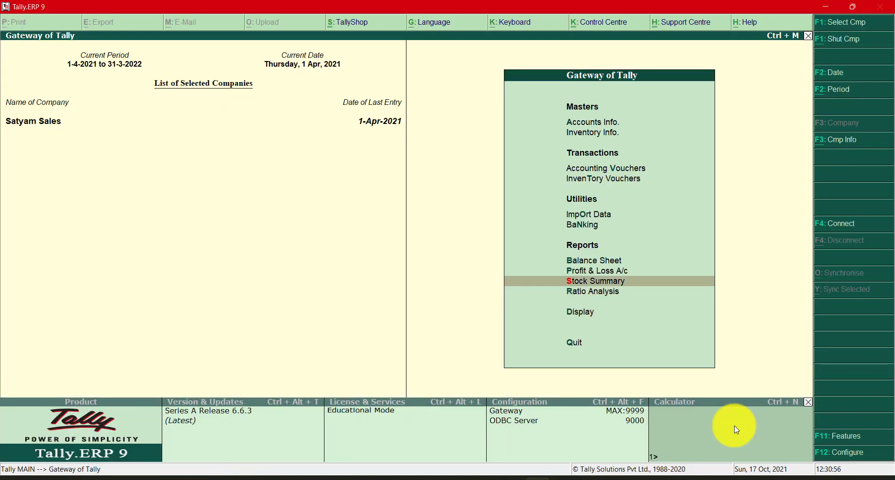
key(Up)
key(Up)
key(Up)
key(Up)
key(Up)
key(Up)
key(Up)
key(Return)
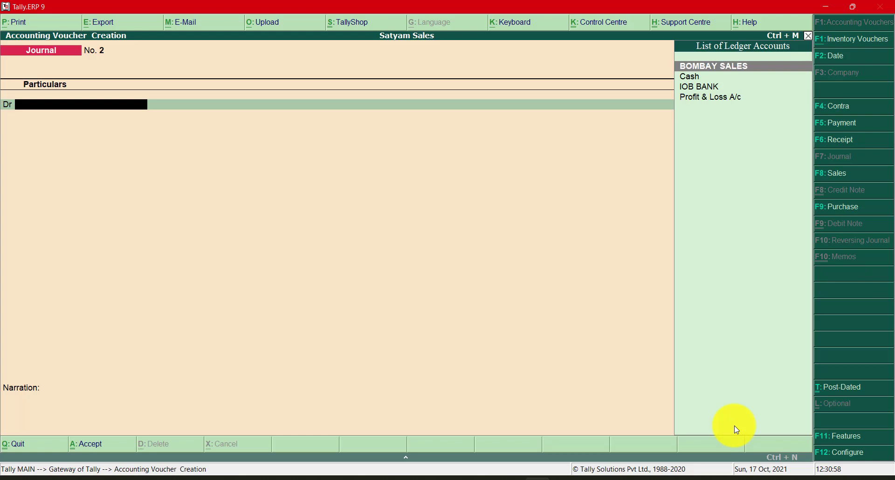
key(F6)
key(Return)
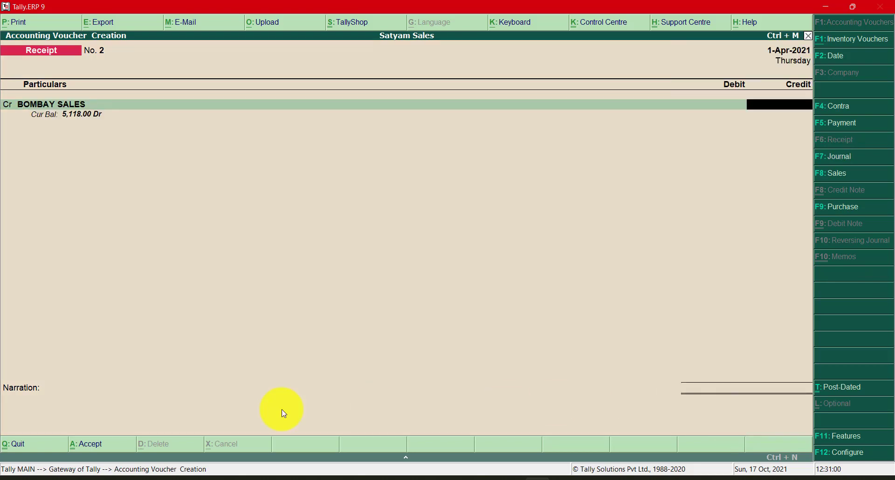
text(5118)
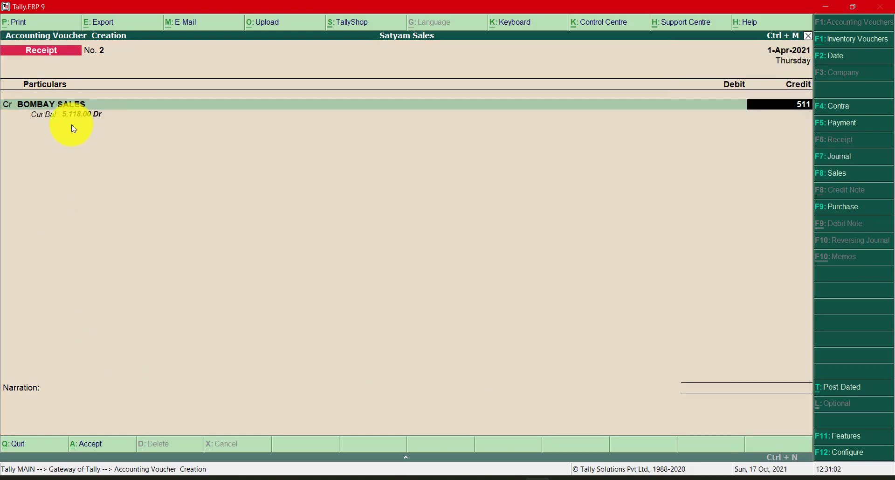
key(Return)
- Debit Cash with 5,118.00 in the receipt voucher, leave the narration empty, and accept the voucher
key(Return)
key(Return)
key(Return)
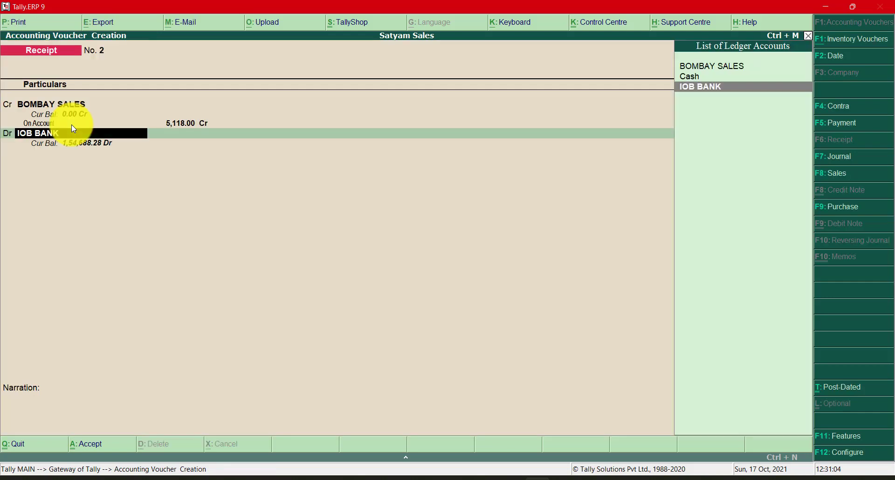
text(Cash)
key(Return)
key(Return)
key(Return)
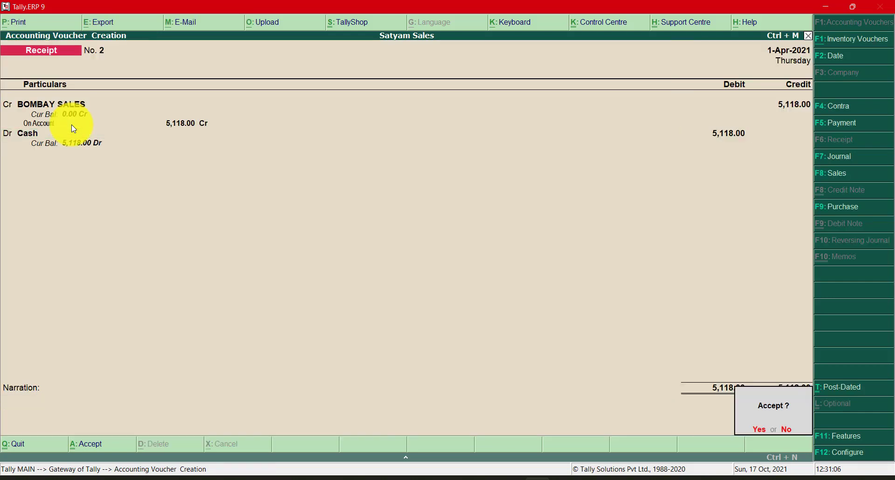
key(Escape)
key(Return)
- Leave voucher entry and reopen the BOMBAY SALES ledger to check its closing balance
key(Return)
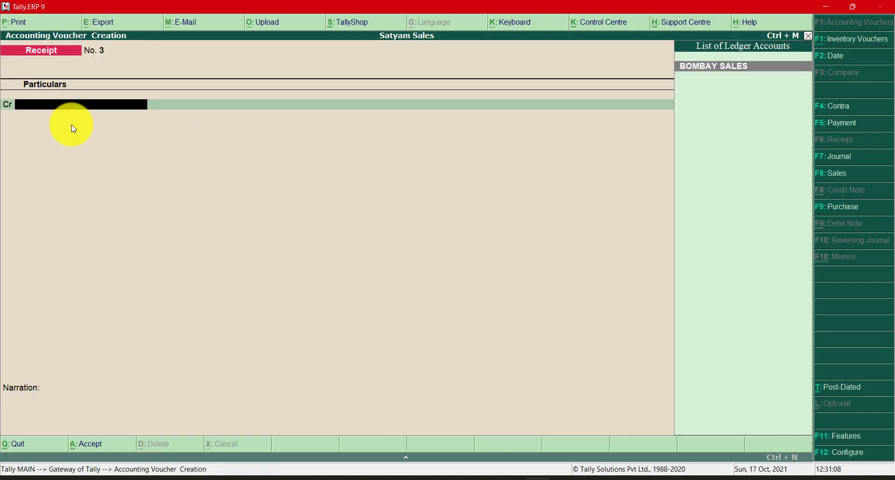
key(Escape)
key(Down)
key(Down)
key(Down)
key(Down)
key(Down)
key(Down)
key(Down)
key(Down)
key(Return)
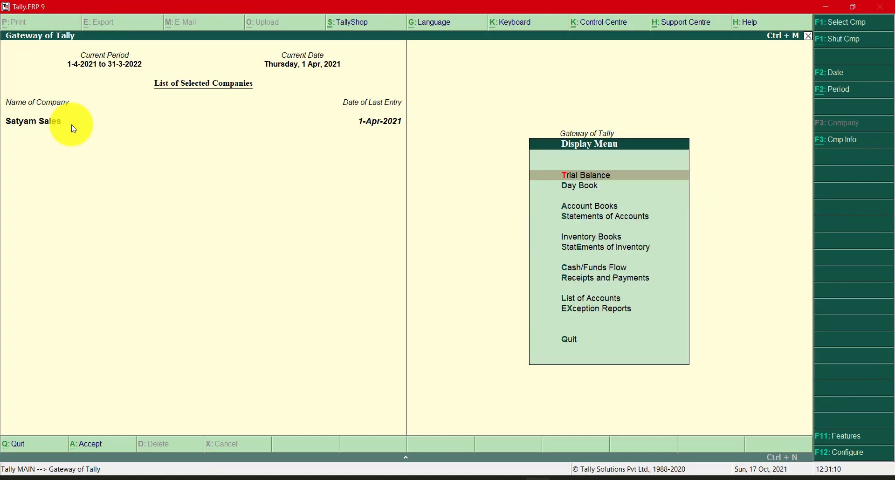
key(Down)
key(Down)
key(Return)
key(Down)
key(Return)
text(Bomba)
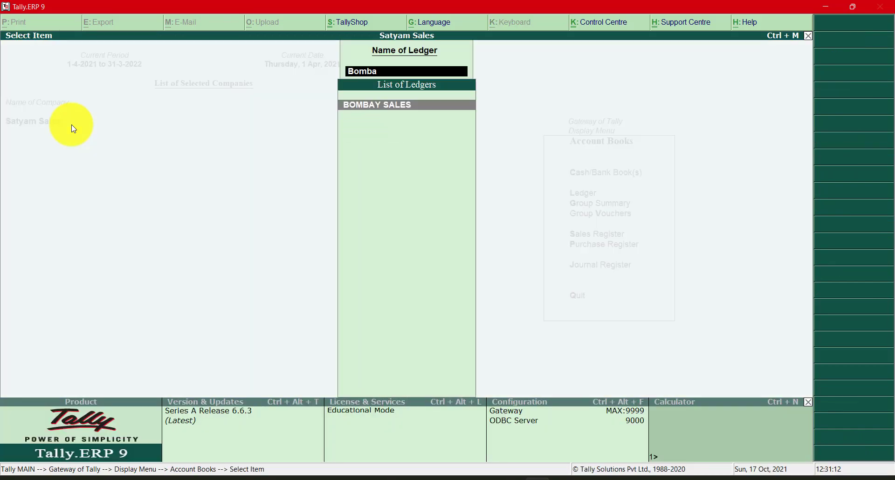
key(Return)
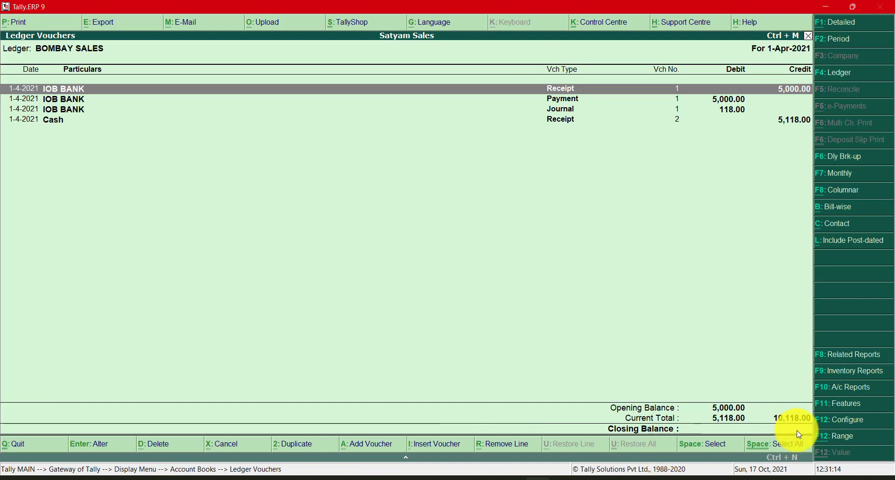
- Review the IOB BANK receipt and payment entries for the bounced cheque in the BOMBAY SALES ledger
click(738, 98)
click(749, 90)
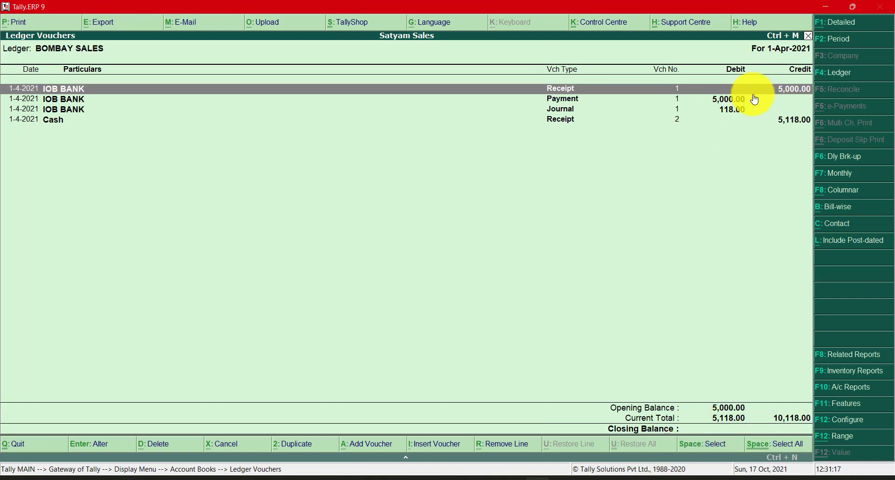
click(574, 101)
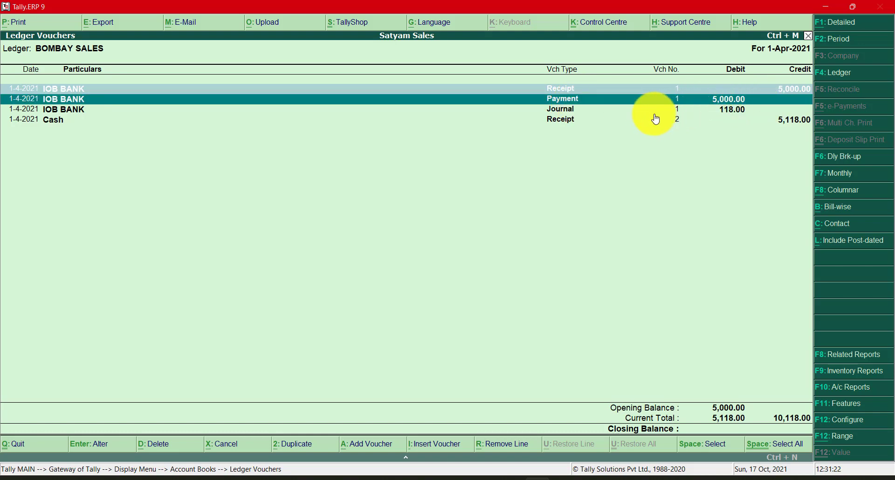
- Examine the IOB BANK journal voucher for the cheque bouncing charges from the BOMBAY SALES ledger and return to the ledger
key(space)
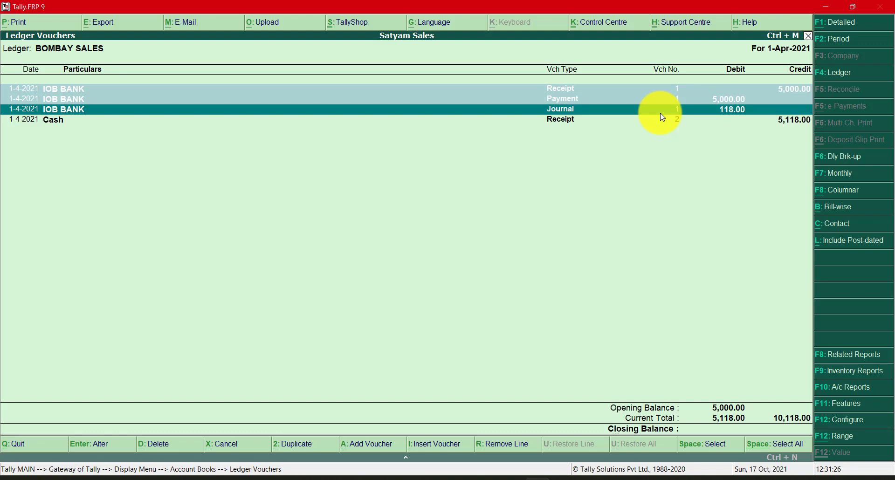
key(Return)
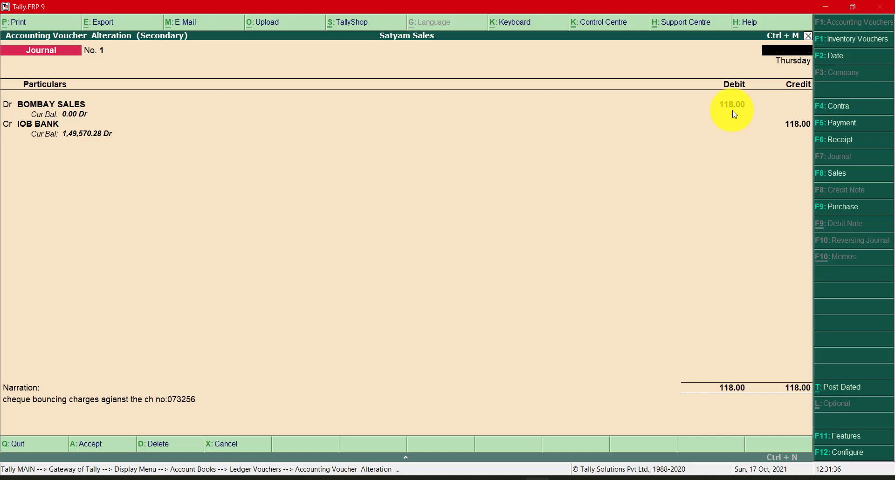
key(Escape)
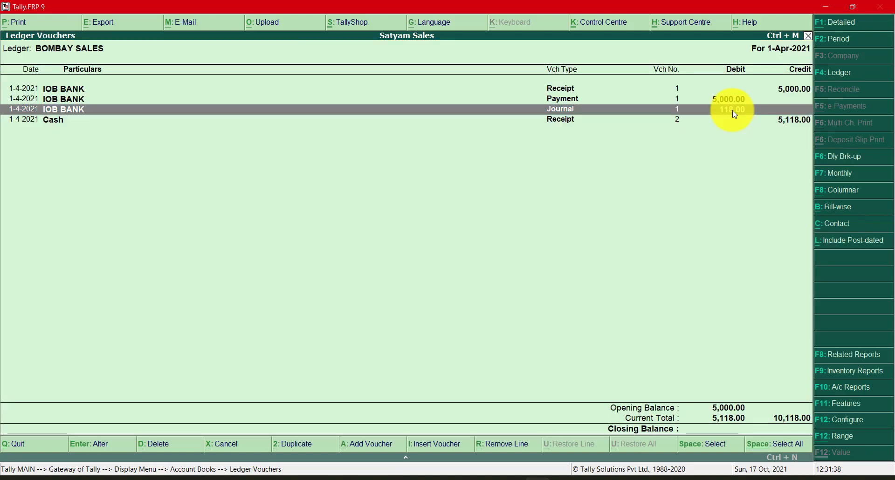
key(Return)
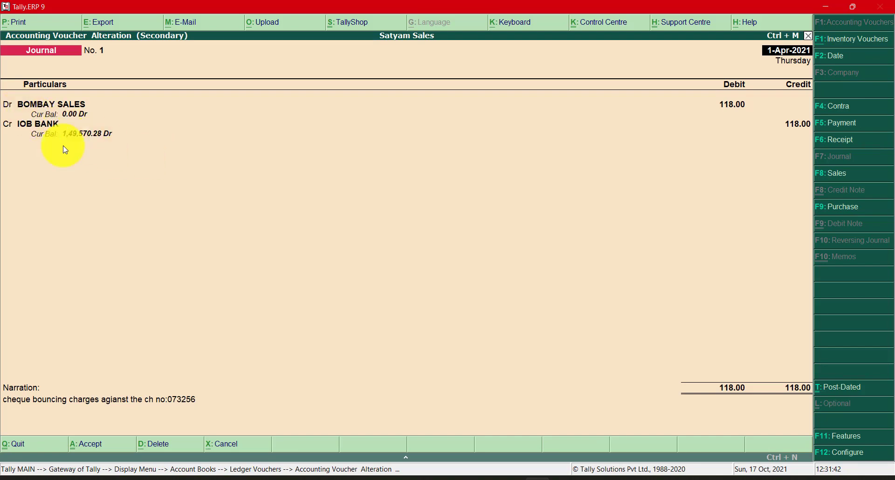
key(Escape)
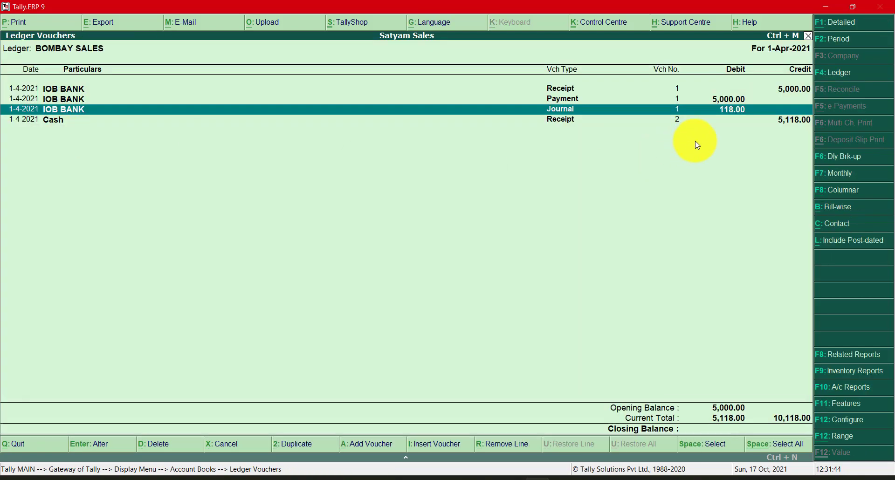
key(ctrl+space)
key(ctrl+space)
- Switch to Chrome, review Reason of dishonour.pdf and the bank statement's August 2021 entries, and return to Tally
key(alt+Tab)
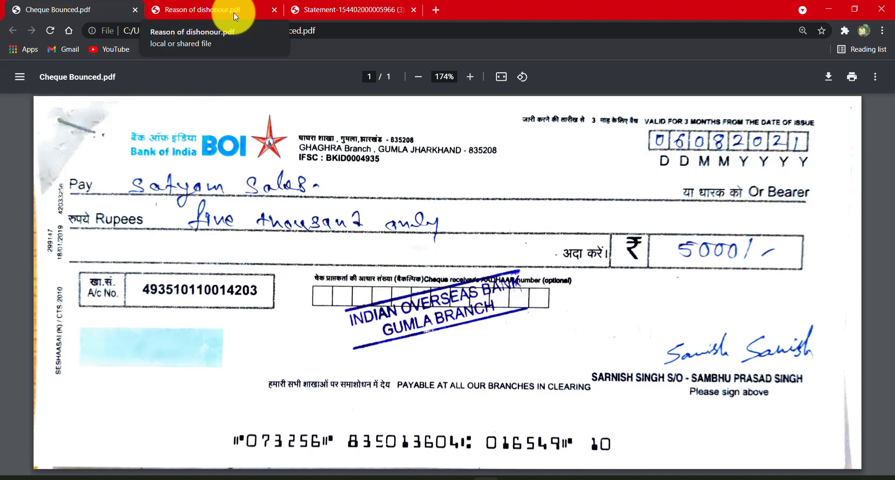
click(234, 13)
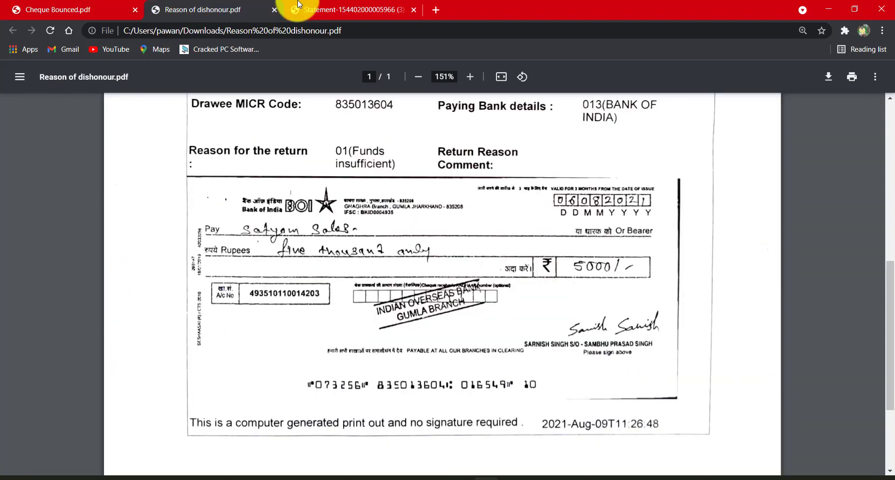
click(318, 14)
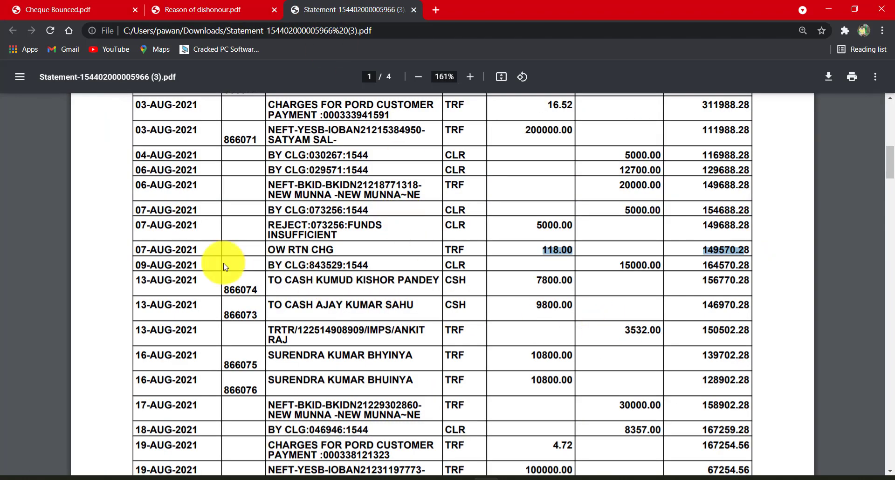
scroll(397, 316, down, 2)
scroll(400, 313, up, 1)
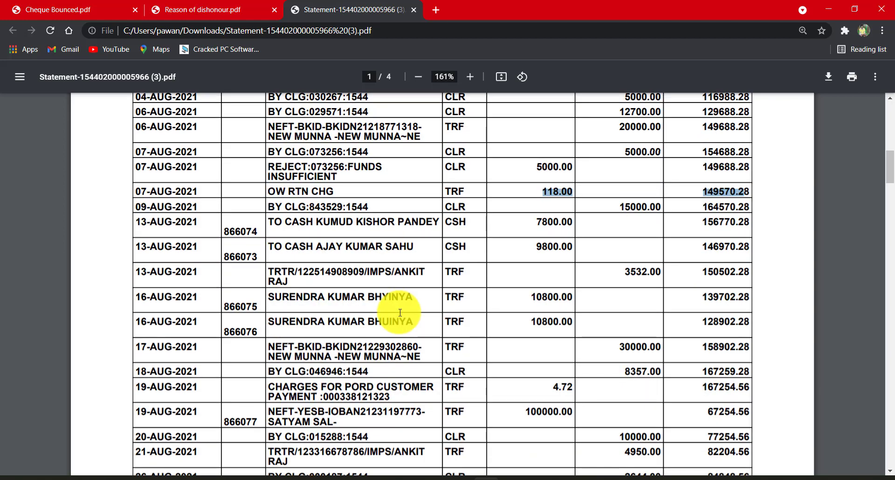
key(alt+Tab)
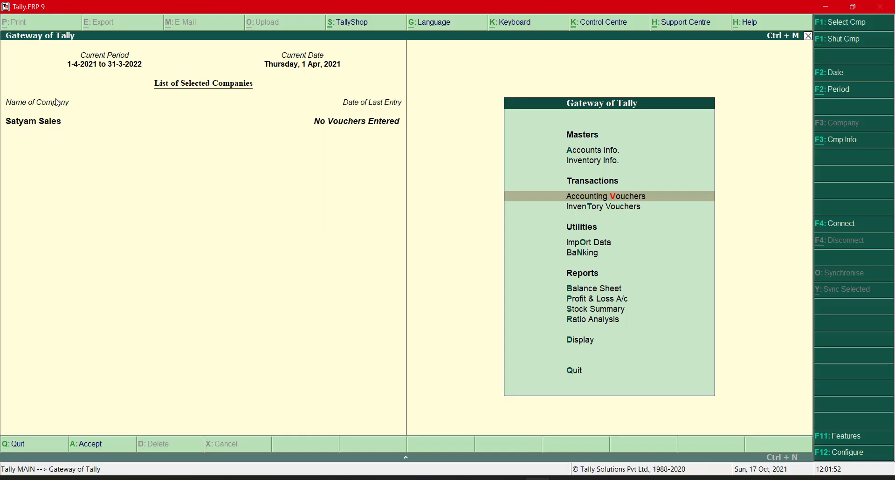